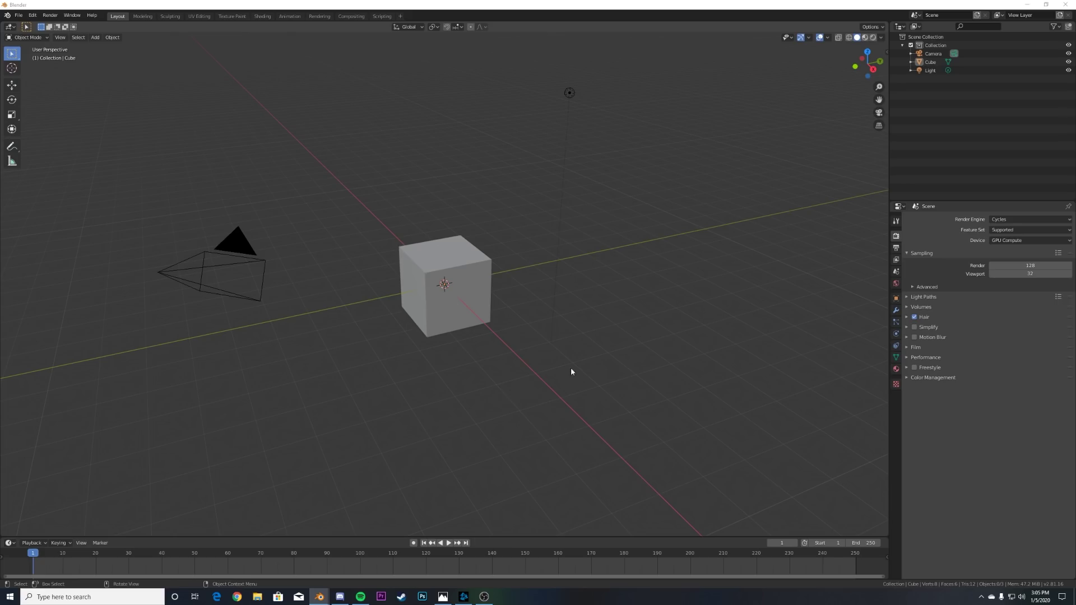
- Delete the default camera, cube and light, and add a cylinder mesh with 6 vertices
left_click_drag(621, 176, 188, 378)
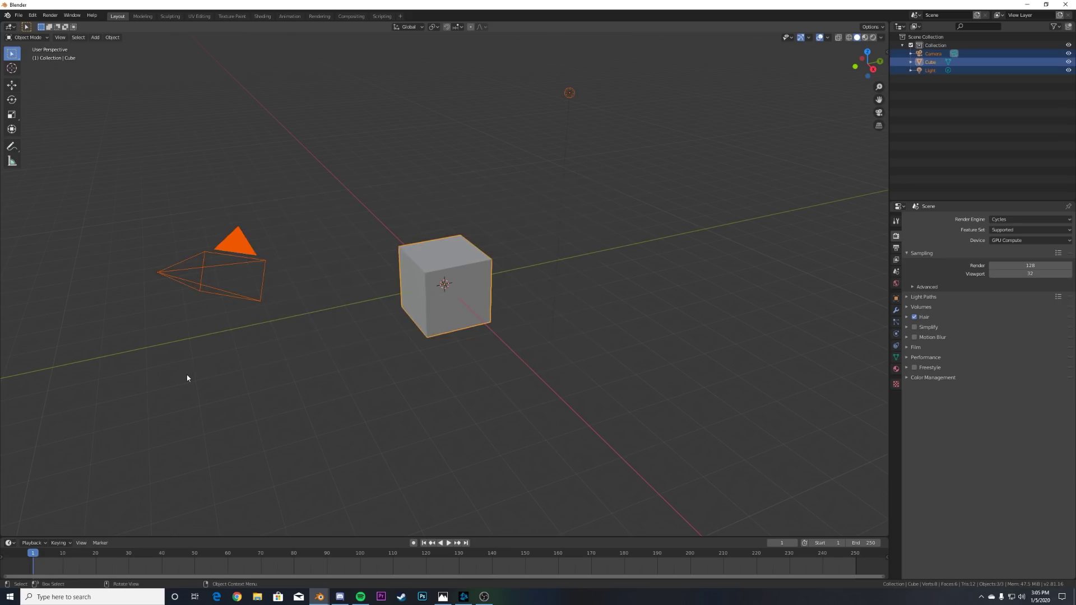
key("Delete")
key("shift+a")
mouse_move(207, 357)
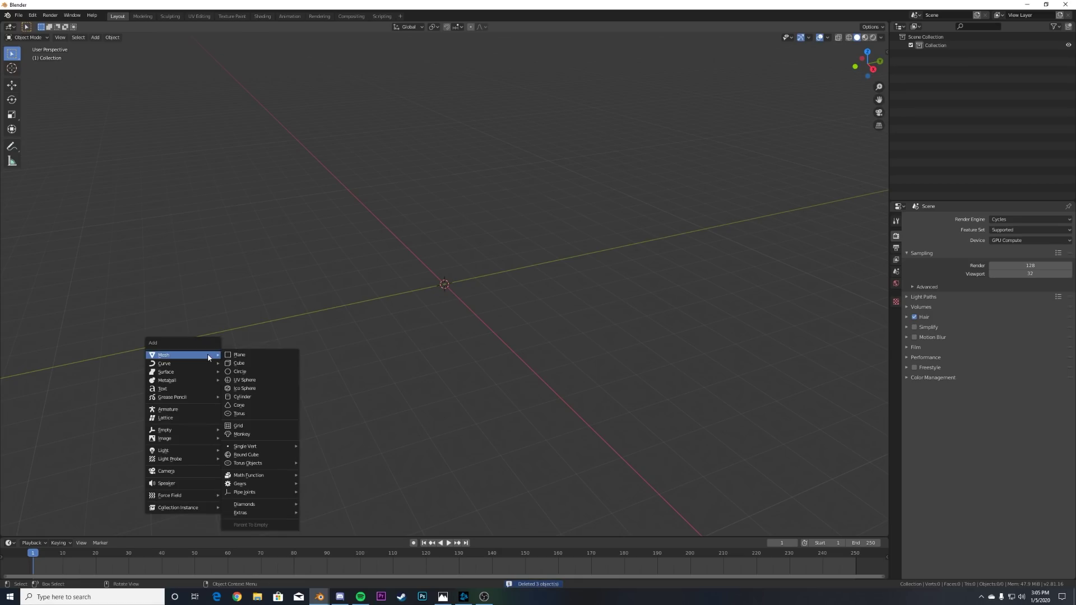
left_click(254, 397)
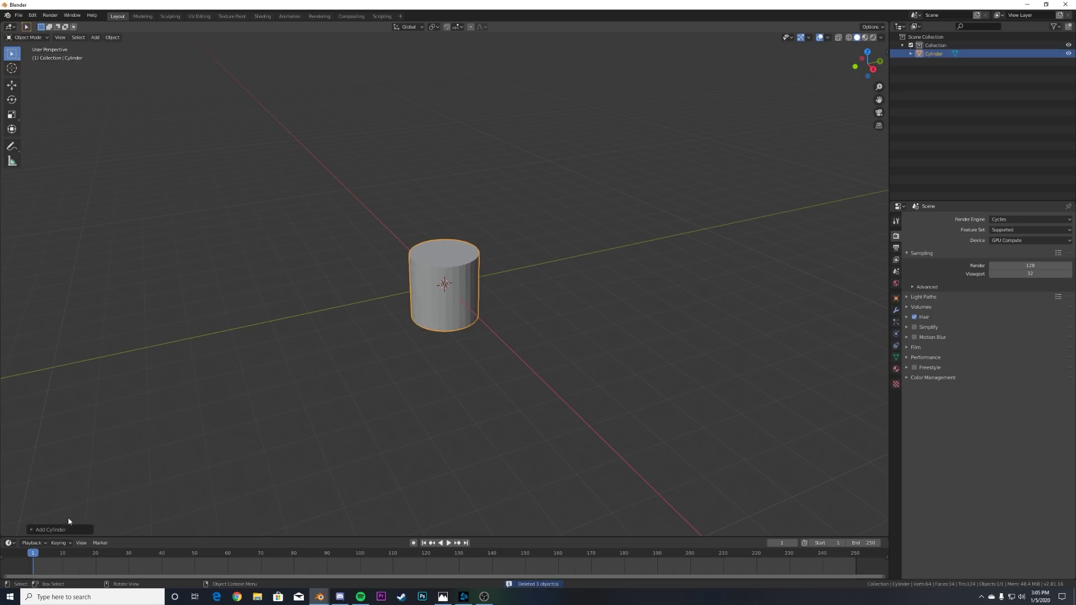
left_click(56, 529)
left_click(119, 429)
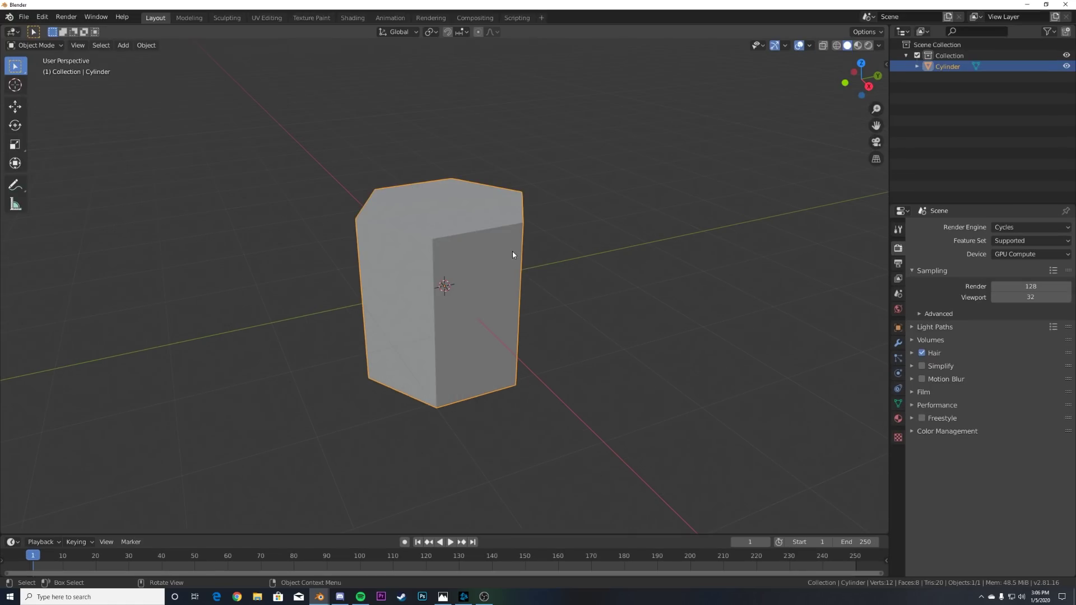
- Rotate the six-sided cylinder 90 degrees about the Y axis so it lies on its side
key("r")
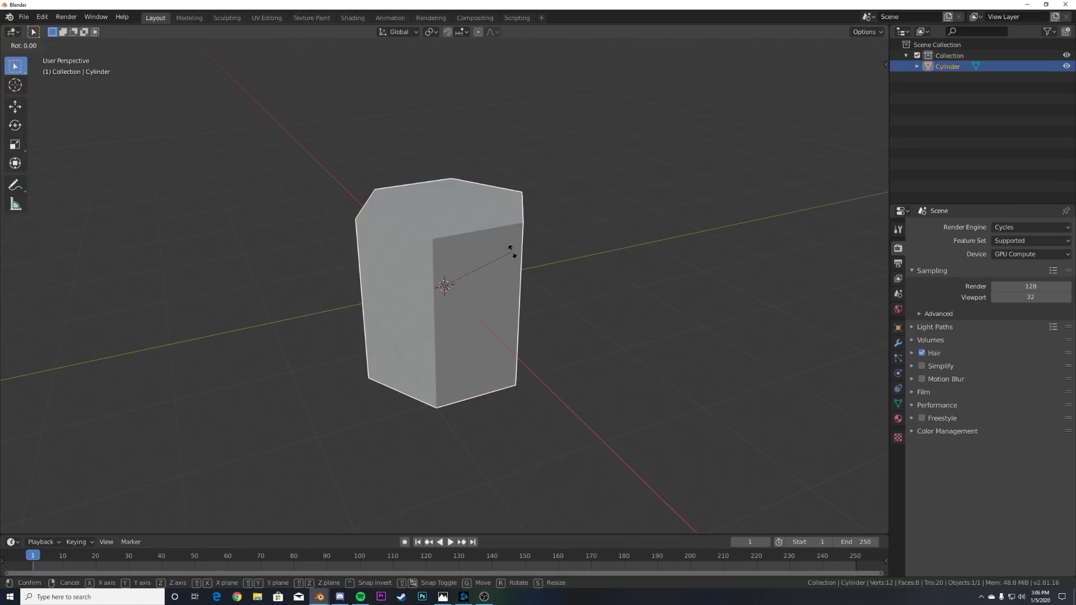
key("y")
key("9")
key("0")
key("Return")
middle_click_drag(516, 286, 564, 290)
- Delete the two hexagonal end faces of the cylinder to leave an open tube
key("Tab")
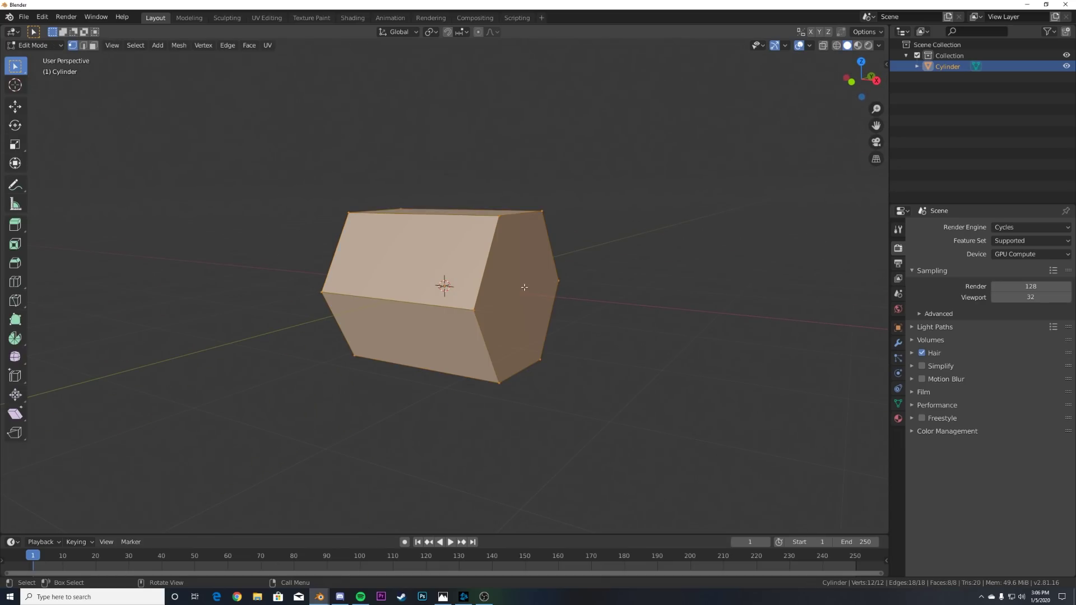
left_click(94, 47)
left_click(537, 282)
middle_click_drag(311, 296, 474, 302)
left_click(474, 301, "shift")
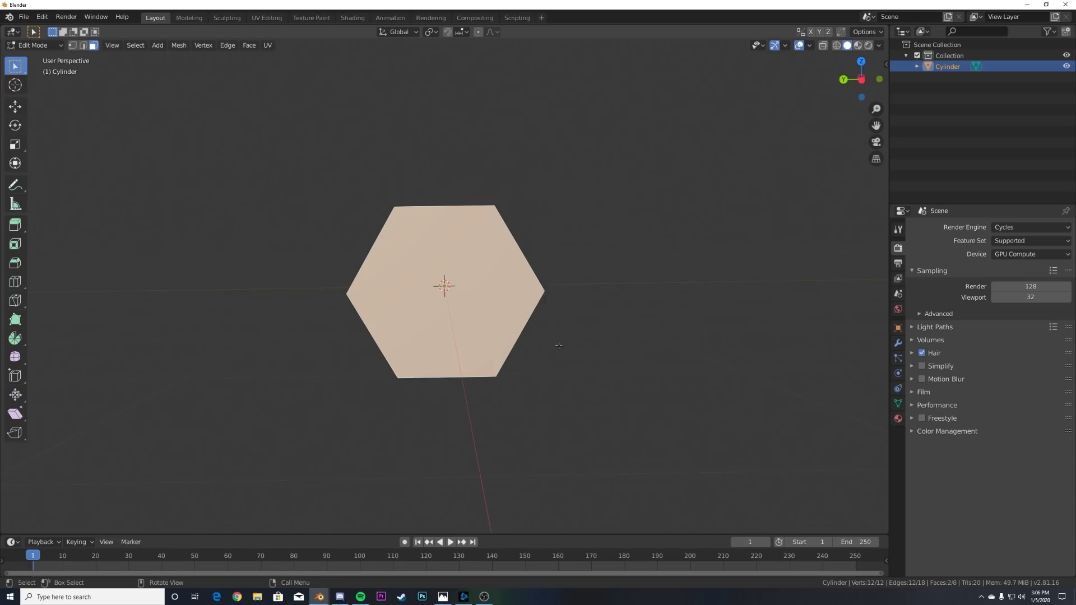
middle_click_drag(533, 318, 666, 340)
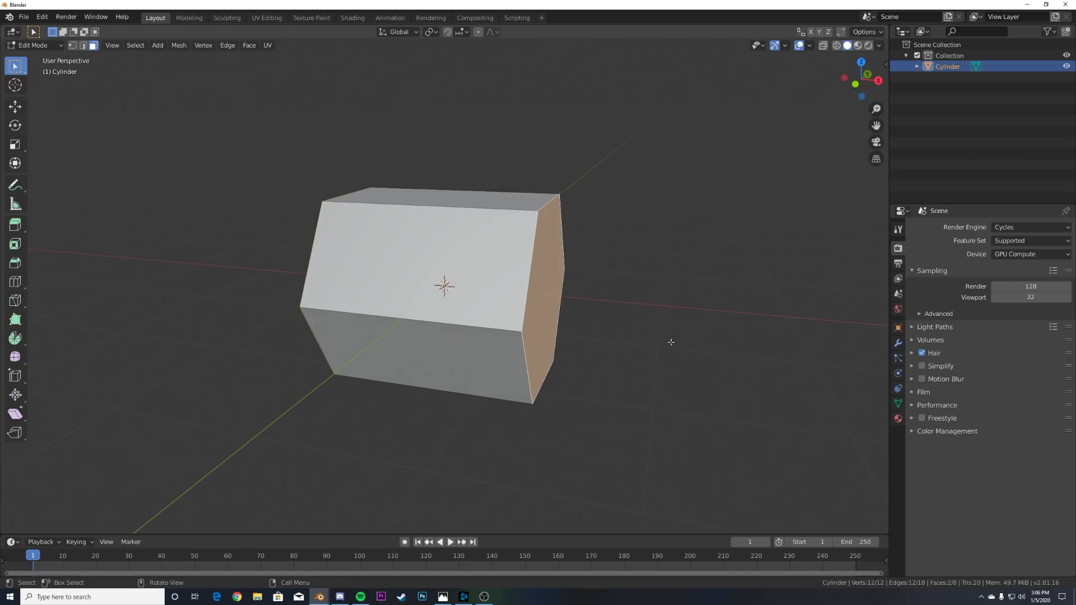
key("x")
left_click(672, 346)
key("Tab")
- Delete the three upper side faces of the hexagonal tube, keeping only its lower half
middle_click_drag(463, 374, 555, 336)
scroll(581, 347, "down", 3)
scroll(582, 348, "up", 4)
key("Tab")
left_click(384, 250)
left_click(448, 179, "shift")
left_click(516, 219, "shift")
key("x")
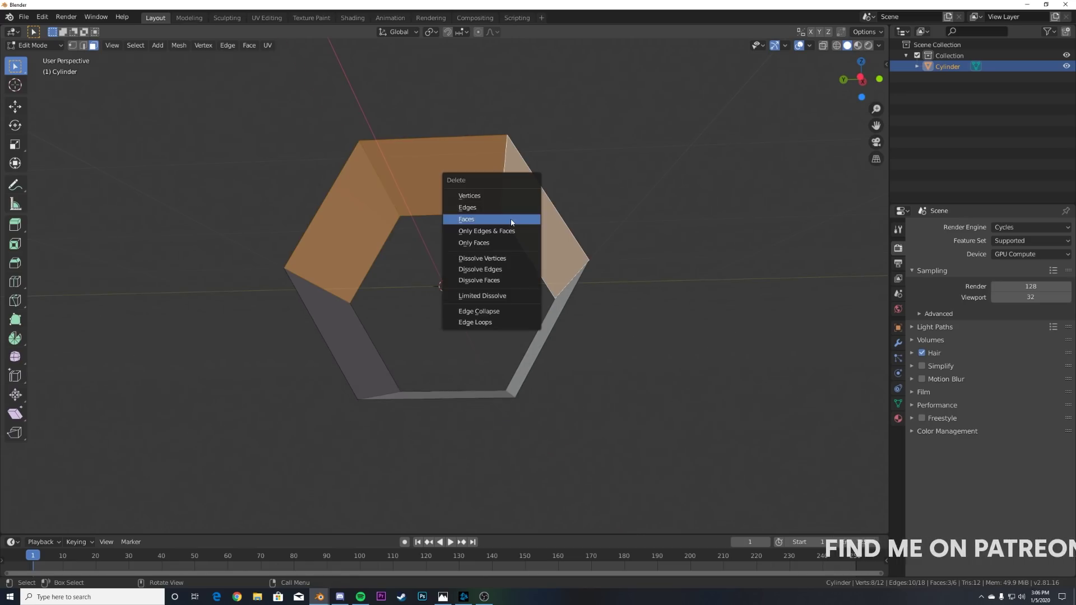
left_click(511, 222)
key("Tab")
middle_click_drag(555, 252, 621, 263)
- Add a plain axes empty at the world origin
key("shift+a")
mouse_move(621, 263)
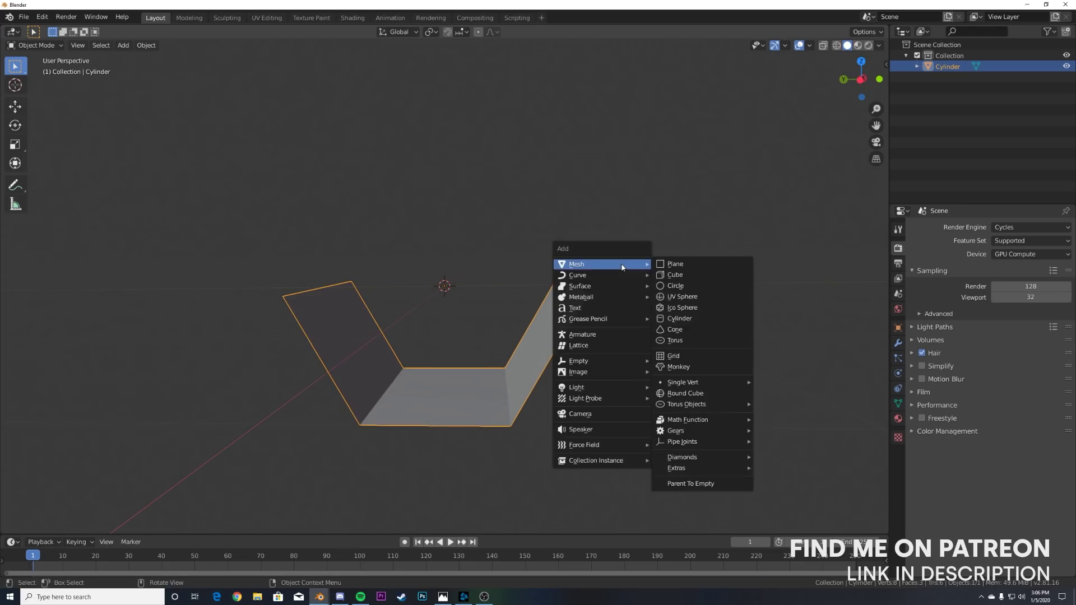
key("shift+a")
mouse_move(619, 295)
left_click(707, 289)
middle_click_drag(708, 288, 546, 313)
- Add a Mirror modifier to the half tube, using the Empty as mirror object and Z as the only axis
left_click(546, 313)
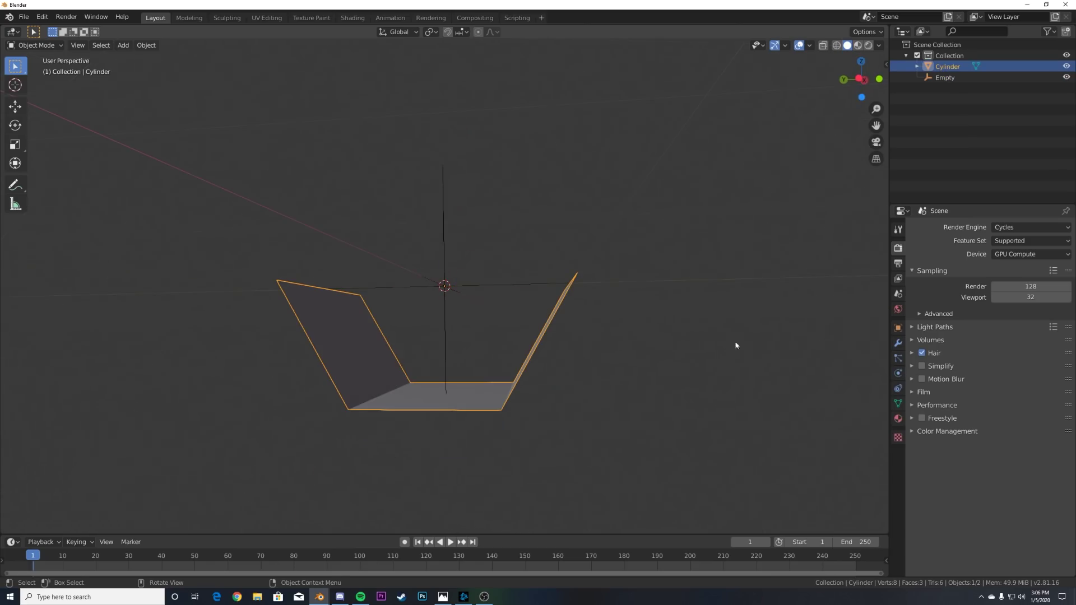
left_click(898, 343)
left_click(940, 227)
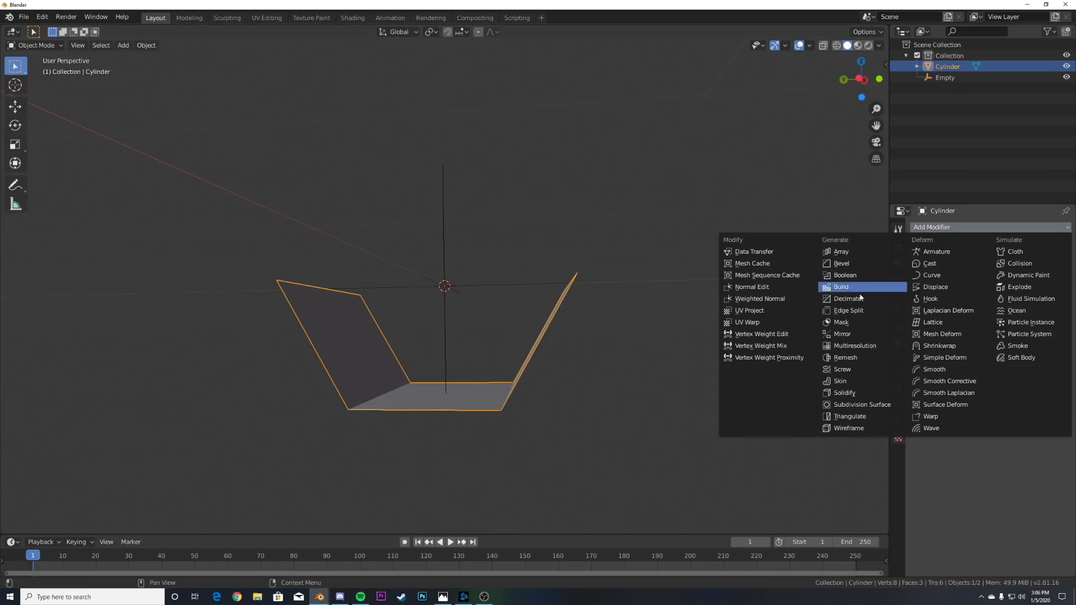
left_click(861, 334)
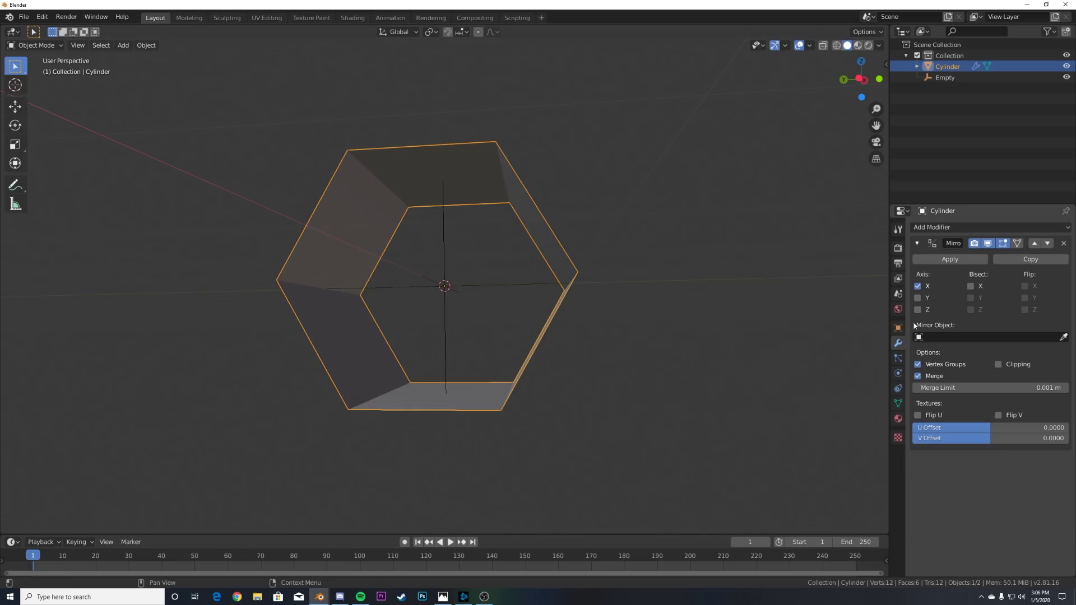
left_click(930, 337)
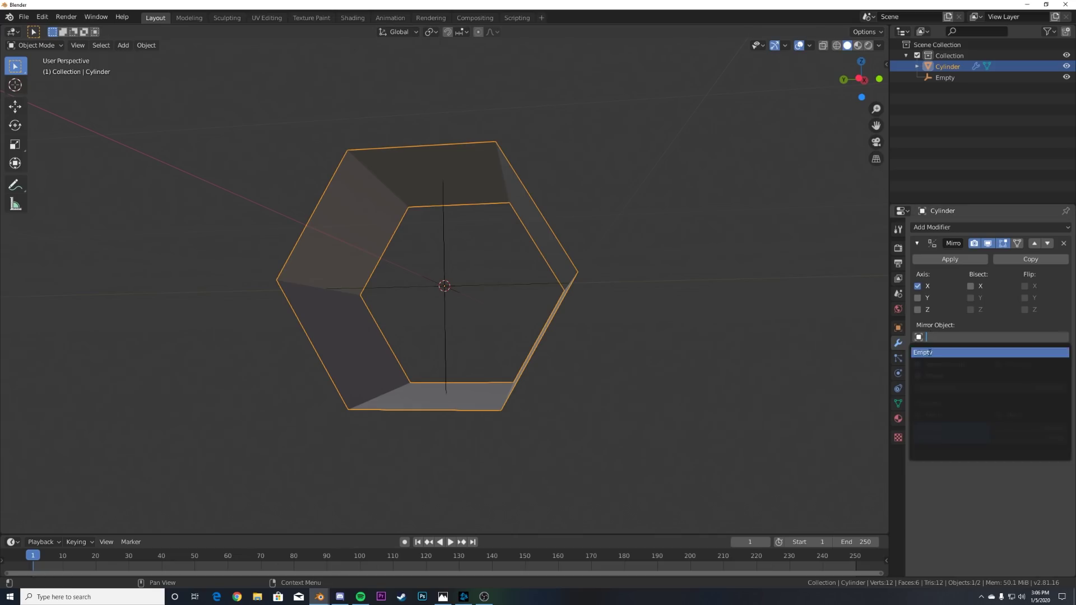
left_click(931, 354)
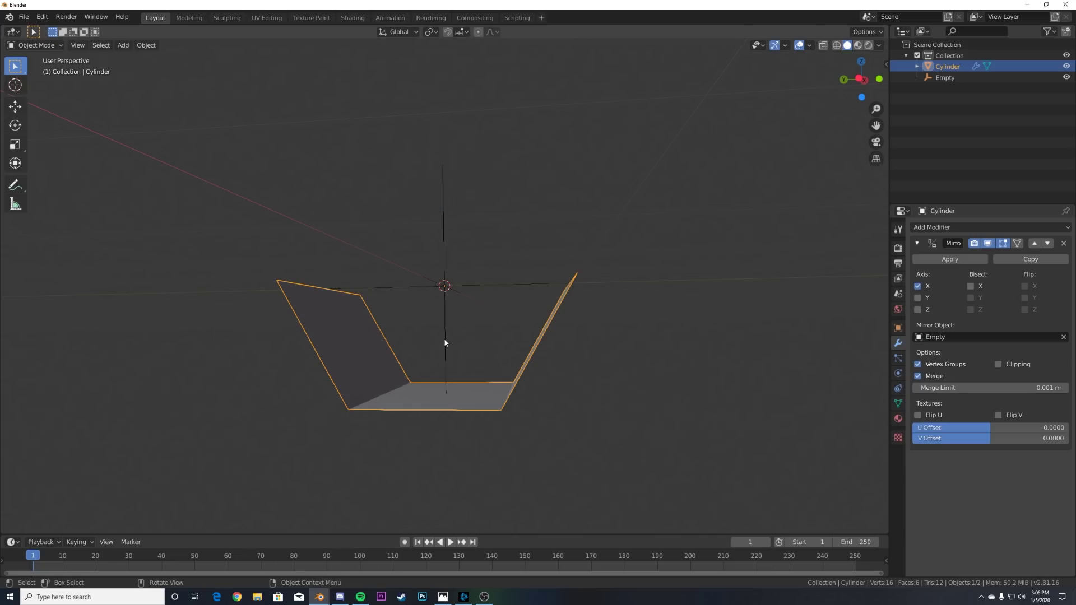
left_click(441, 196)
left_click(561, 328)
left_click(918, 310)
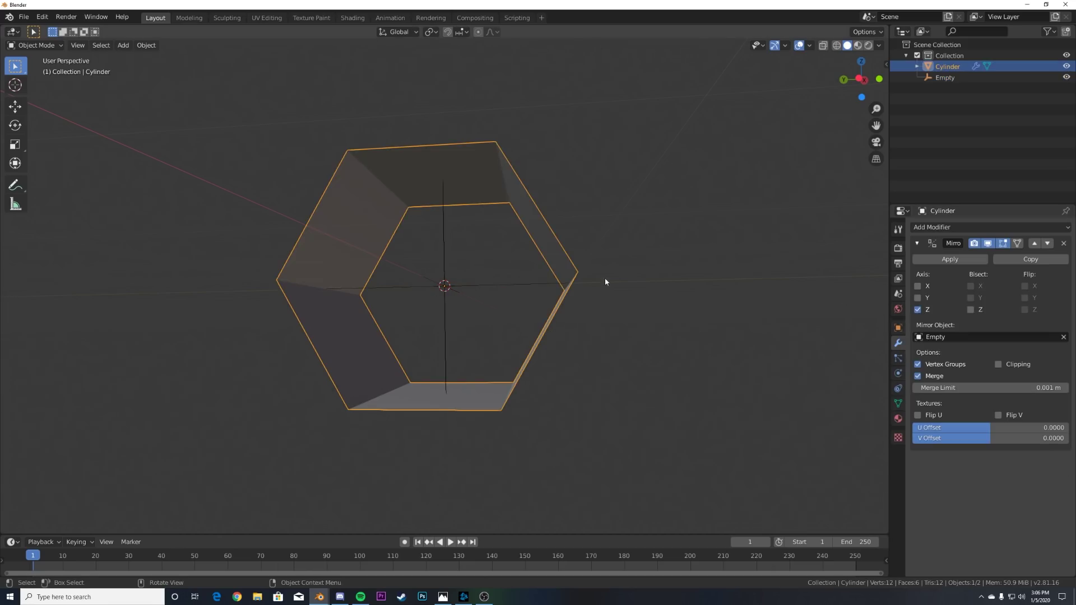
- Move the half tube slightly down along Z, leaving a narrow gap between it and its mirrored half
left_click(445, 241)
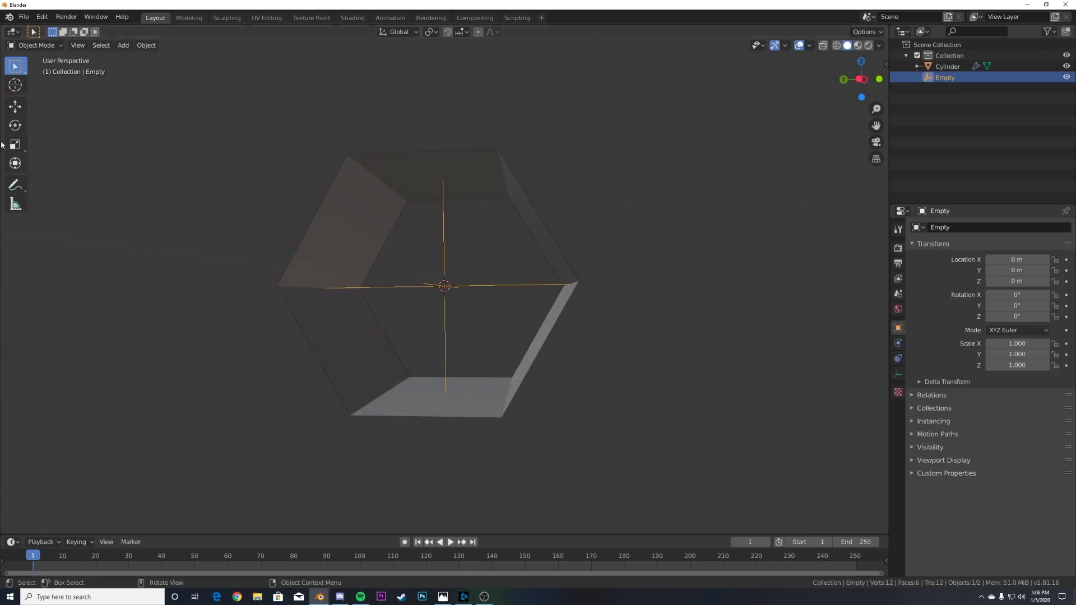
left_click(16, 106)
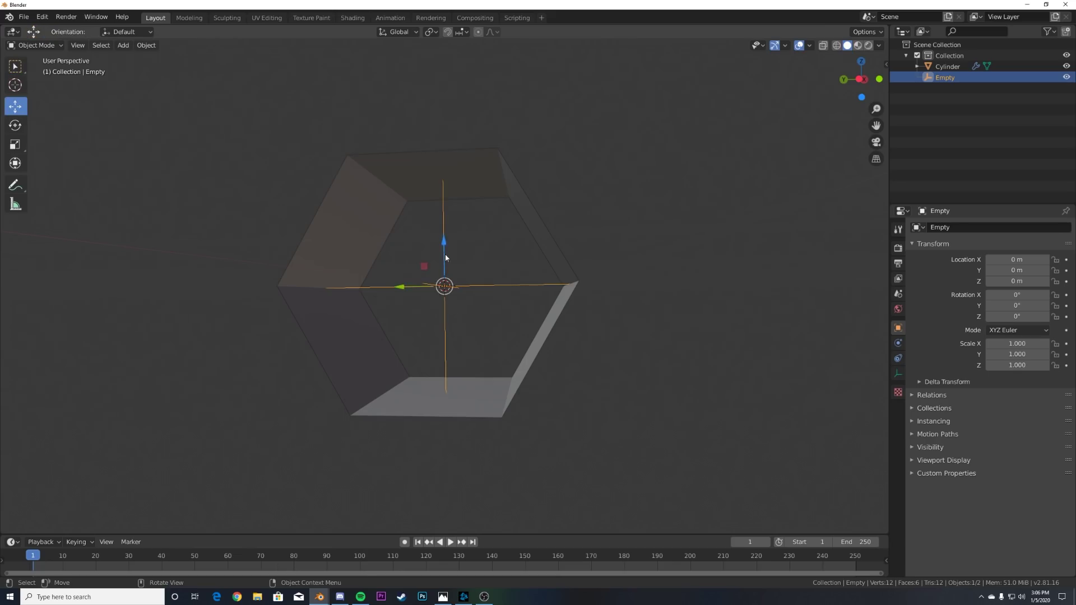
left_click(529, 327)
left_click_drag(444, 241, 438, 290)
key("ctrl+z")
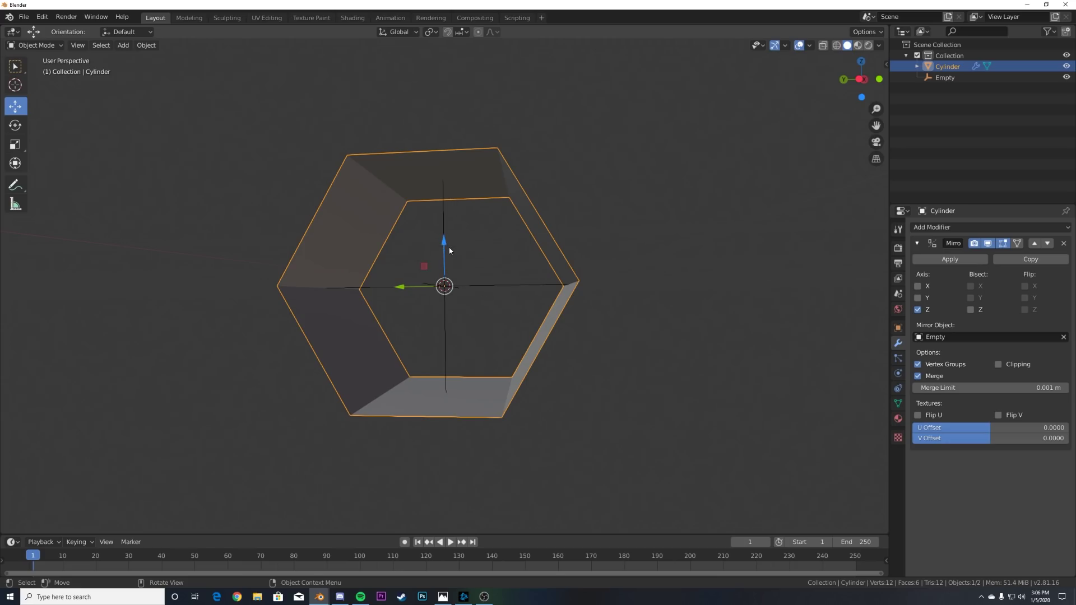
left_click_drag(445, 245, 448, 251)
middle_click_drag(684, 288, 682, 298)
left_click(683, 298)
middle_click_drag(605, 297, 596, 283)
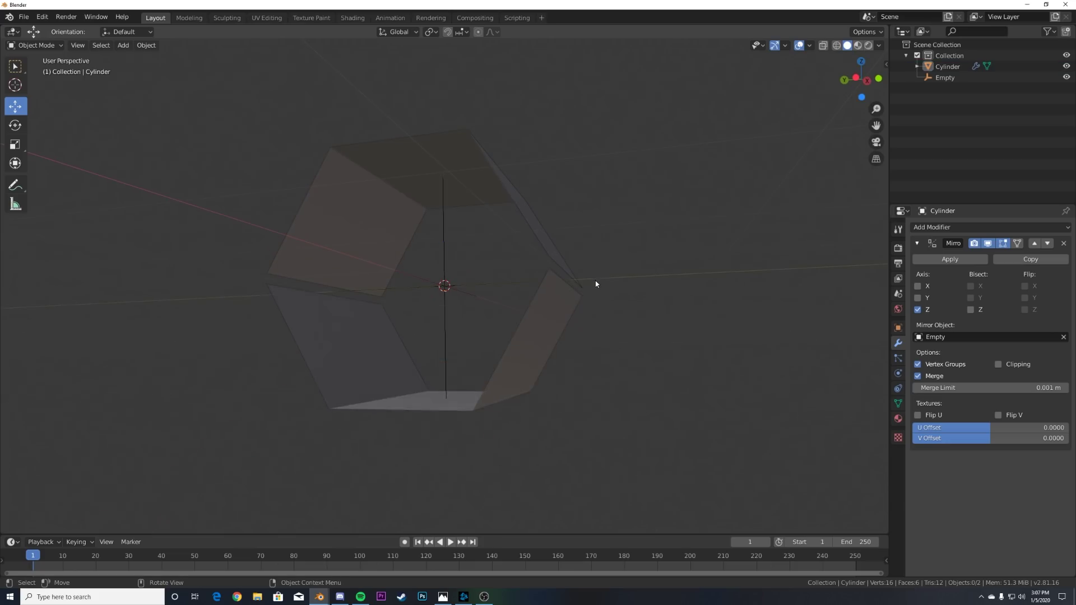
- Extrude the upper edge of one slanted side wall outward along Y by about -2.92 m
key("Tab")
left_click(568, 295)
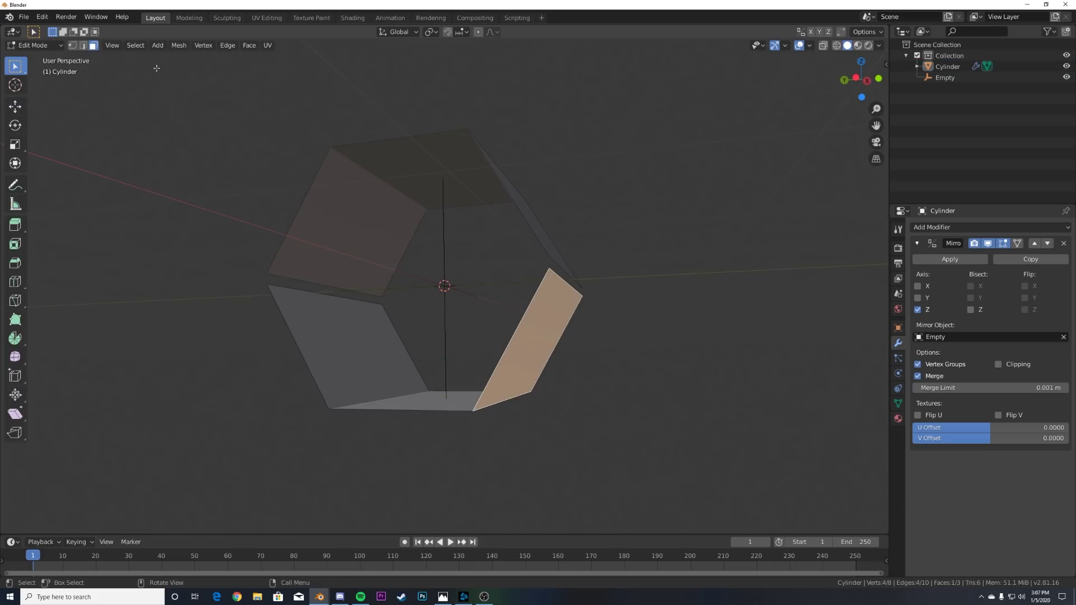
left_click(83, 48)
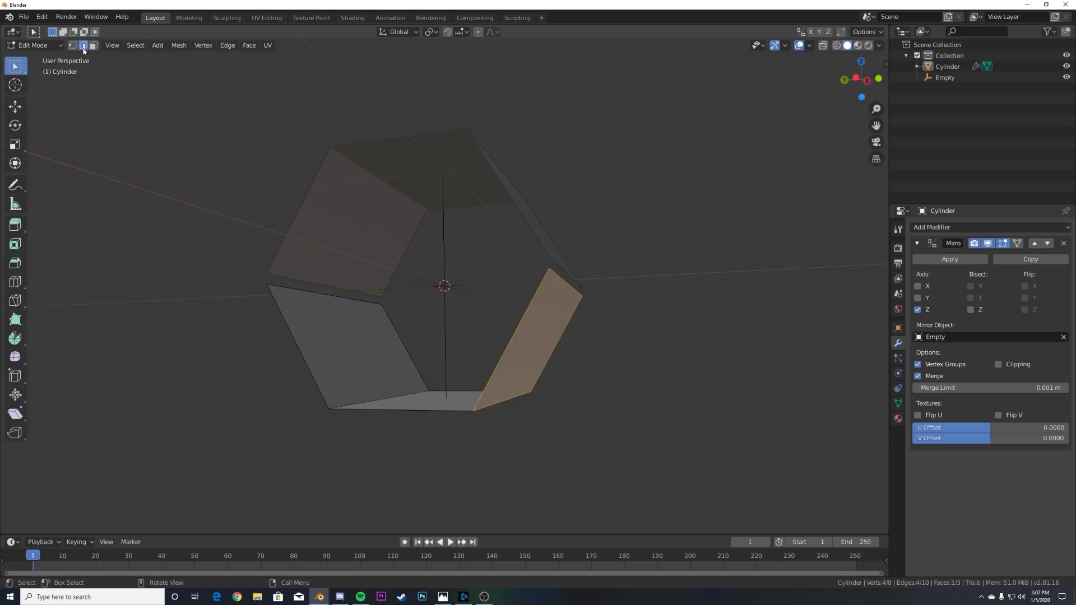
left_click(570, 285)
middle_click_drag(571, 285, 619, 308)
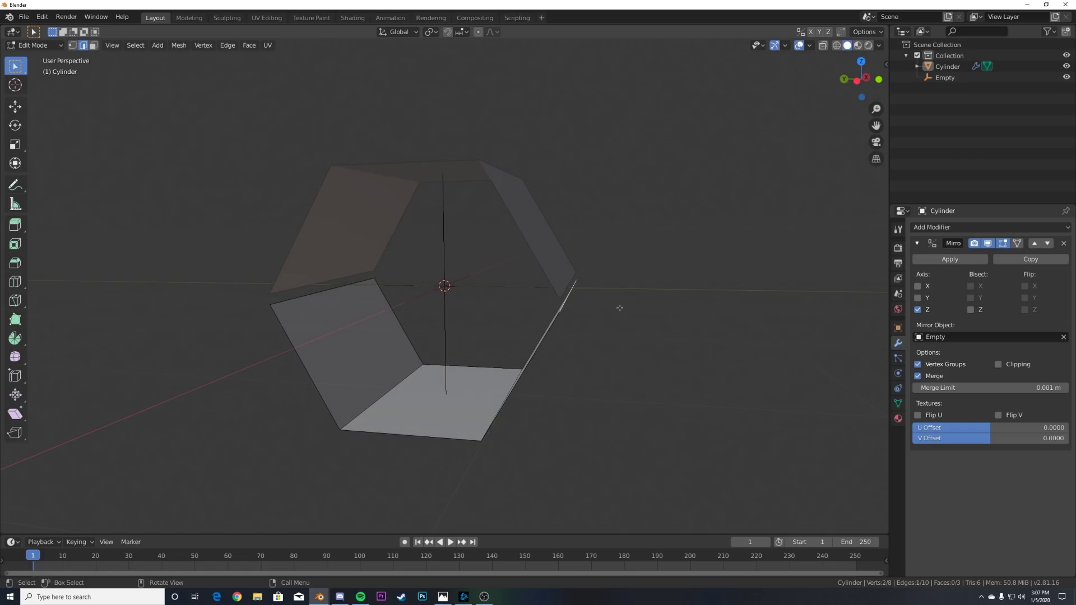
key("e")
key("y")
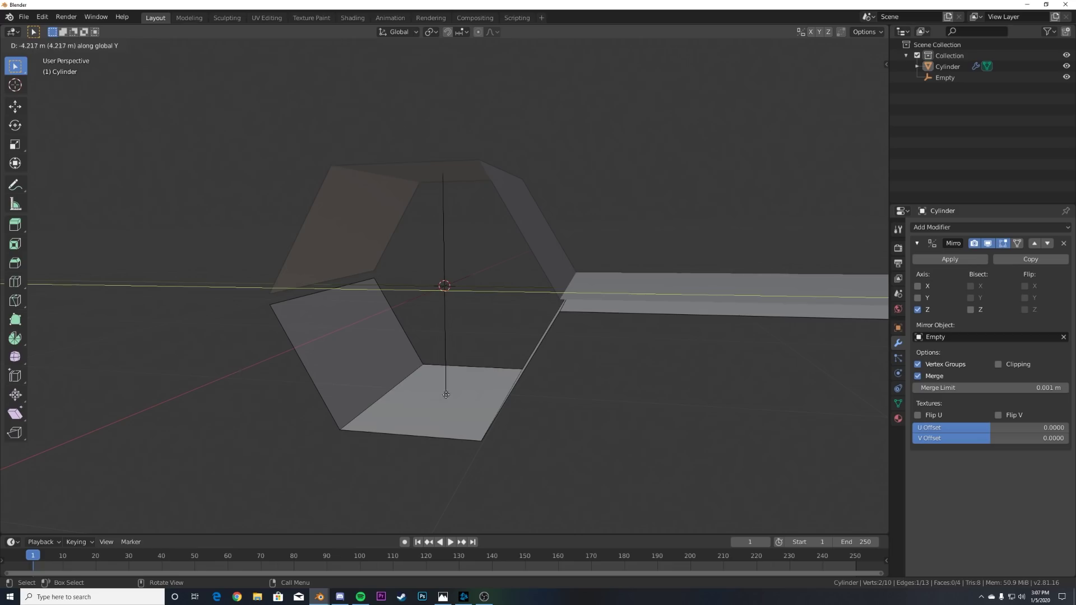
left_click(142, 370)
scroll(649, 372, "down", 4)
scroll(649, 377, "up", 1)
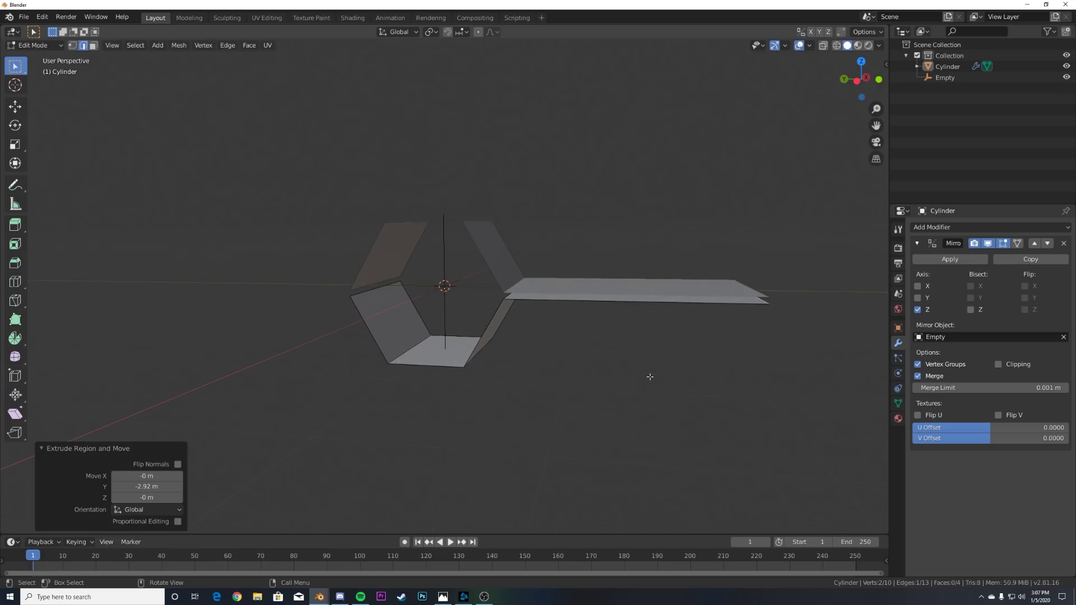
- Extrude the upper edge of the opposite slanted wall outward along Y to form a second flat wing
scroll(650, 377, "up", 3)
middle_click_drag(649, 375, 459, 342)
left_click(334, 305)
middle_click_drag(334, 306, 512, 329)
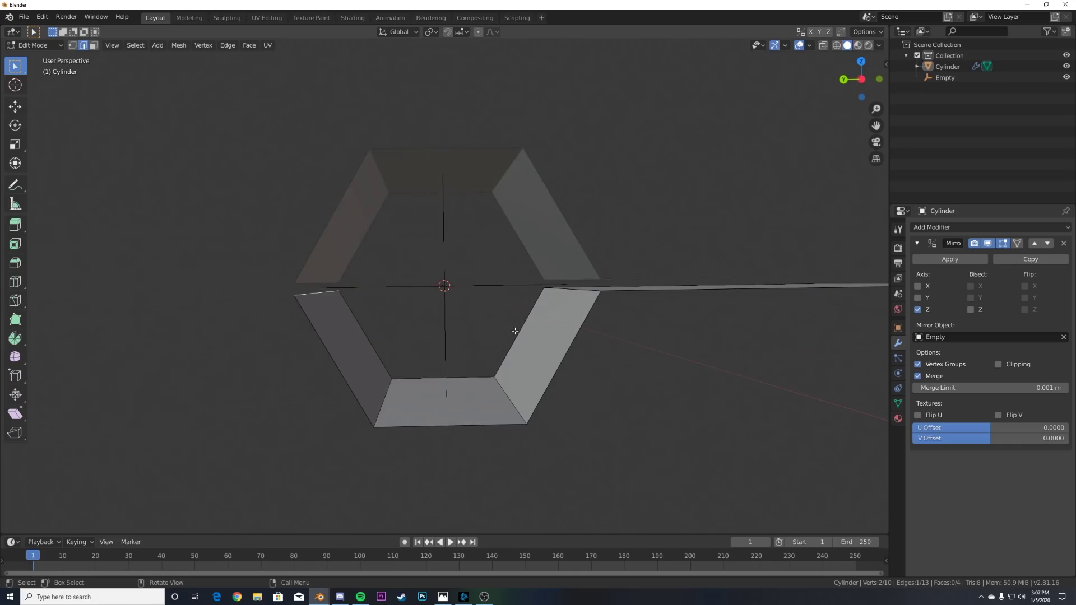
key("e")
key("y")
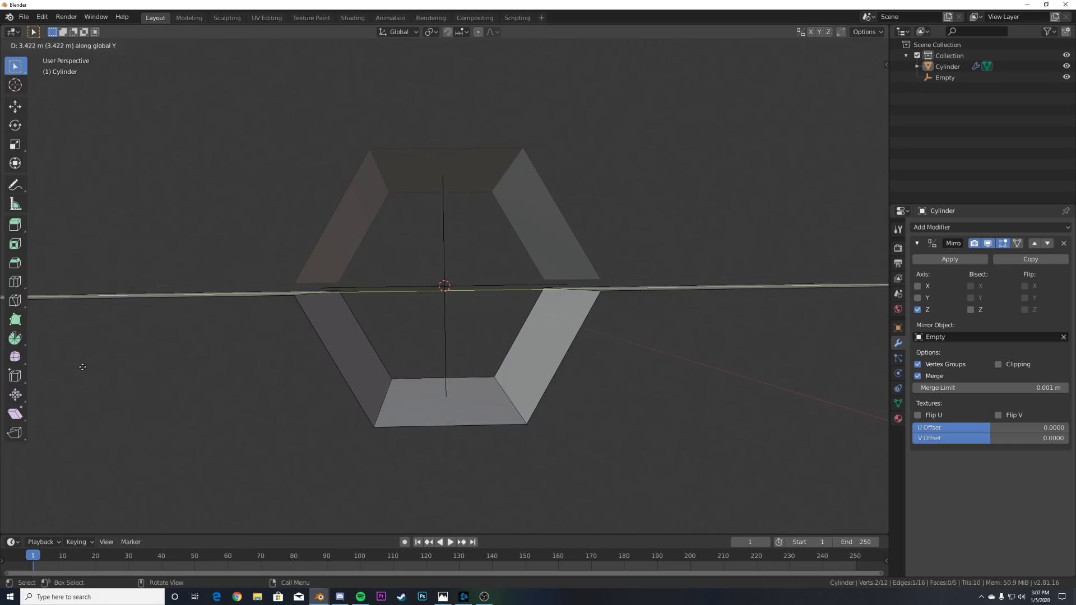
left_click(63, 366)
key("a")
scroll(560, 294, "down", 3)
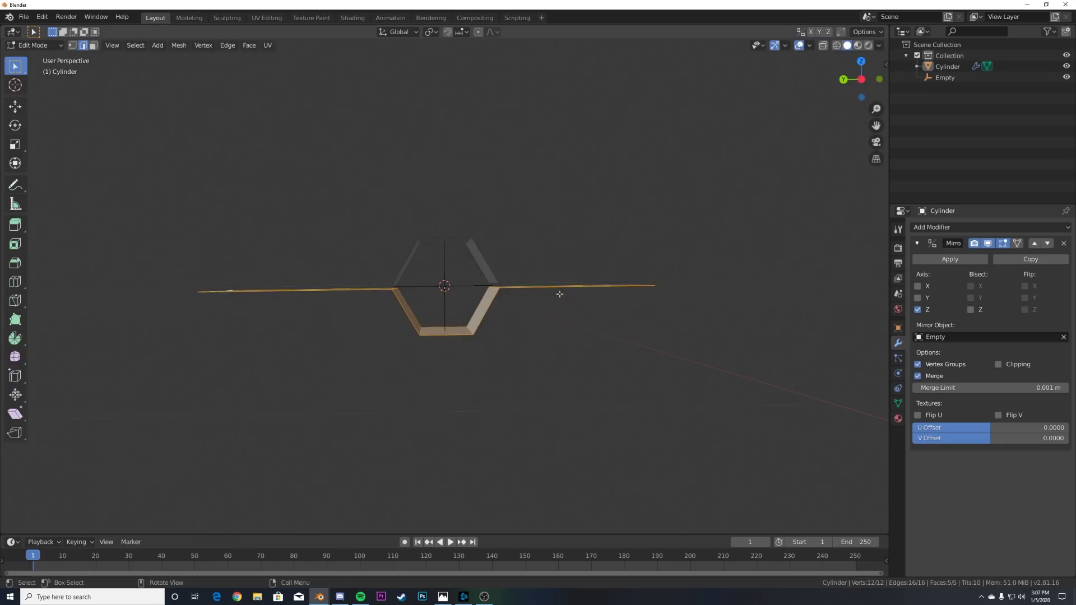
key("Tab")
- Scale the winged tube along X by about 5.55 and apply its scale
middle_click_drag(560, 293, 507, 319)
scroll(507, 320, "up", 5)
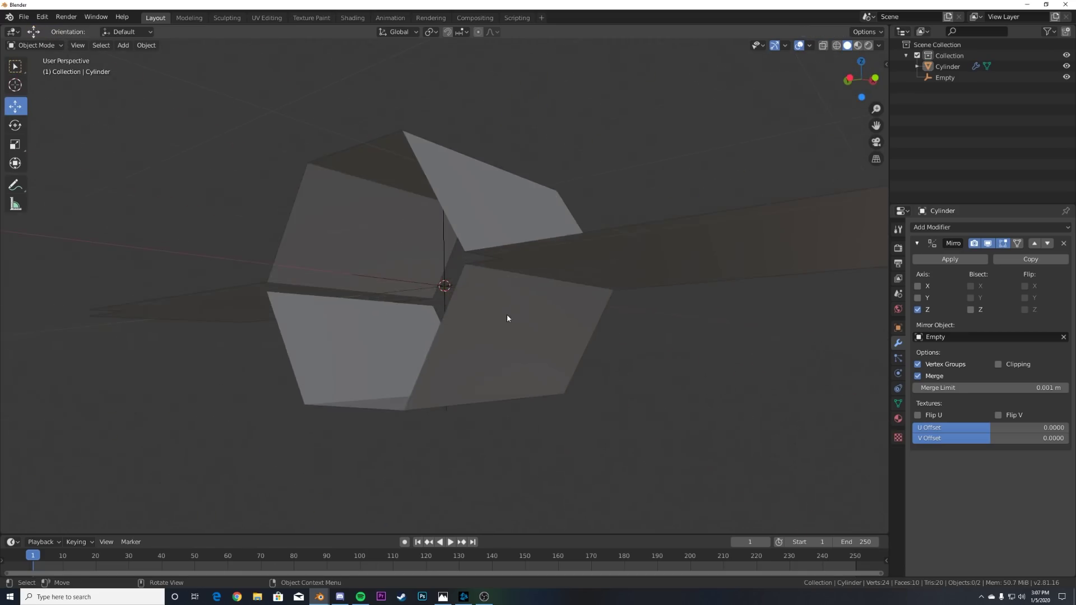
left_click(509, 304)
scroll(509, 303, "down", 4)
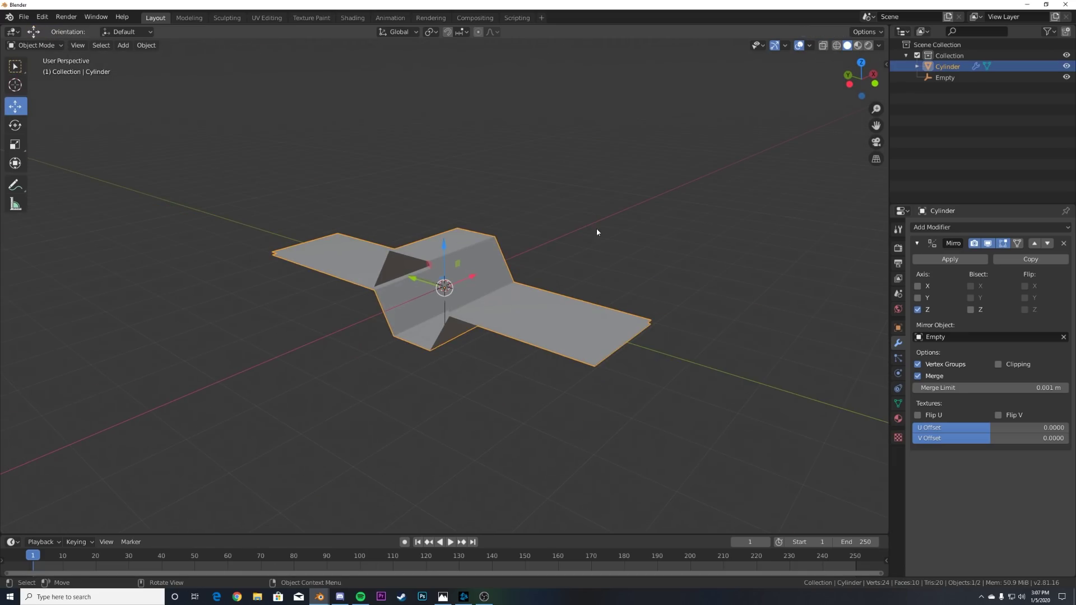
left_click(16, 144)
mouse_move(476, 263)
middle_mouse_down()
mouse_move(490, 256)
mouse_move(478, 272)
middle_mouse_up()
left_click_drag(480, 274, 651, 274)
key("ctrl+a")
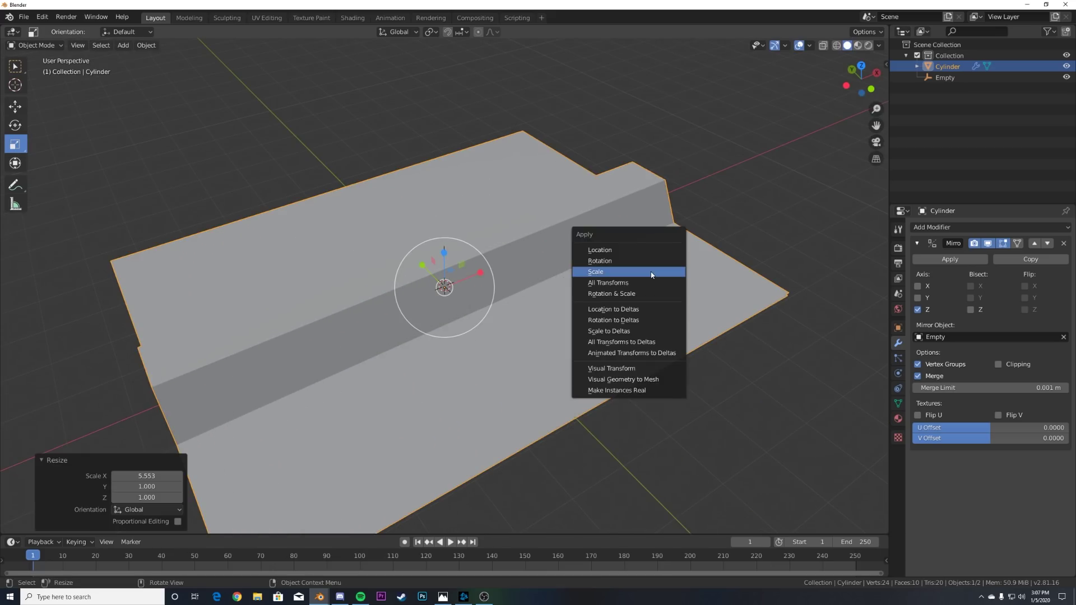
left_click(651, 273)
- Add 10 evenly spaced loop cuts across the length of the winged half tube
middle_click_drag(641, 279, 560, 273)
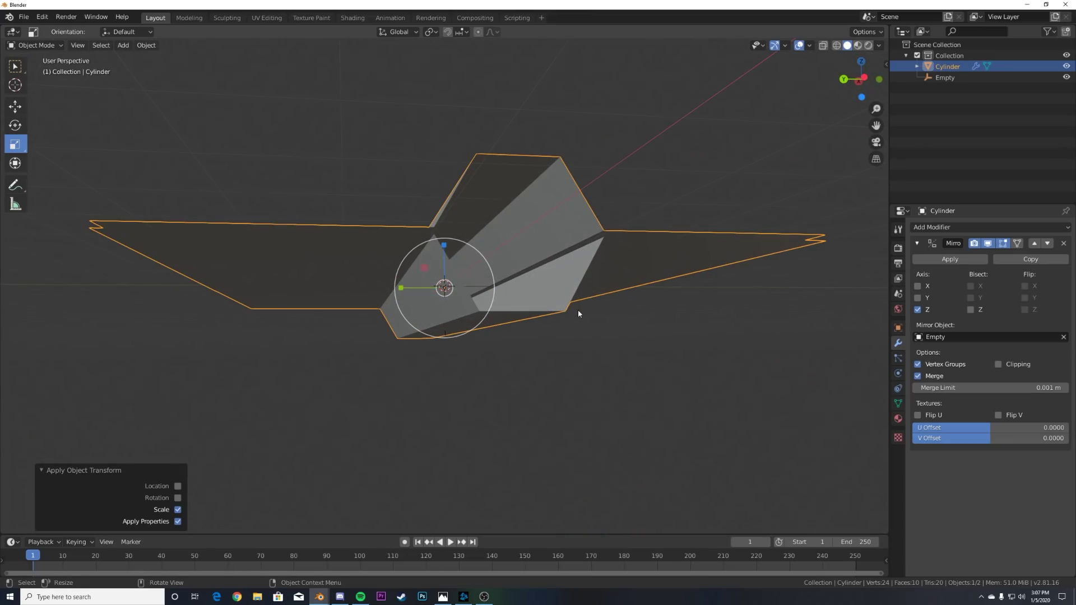
key("Tab")
middle_click_drag(417, 393, 504, 333)
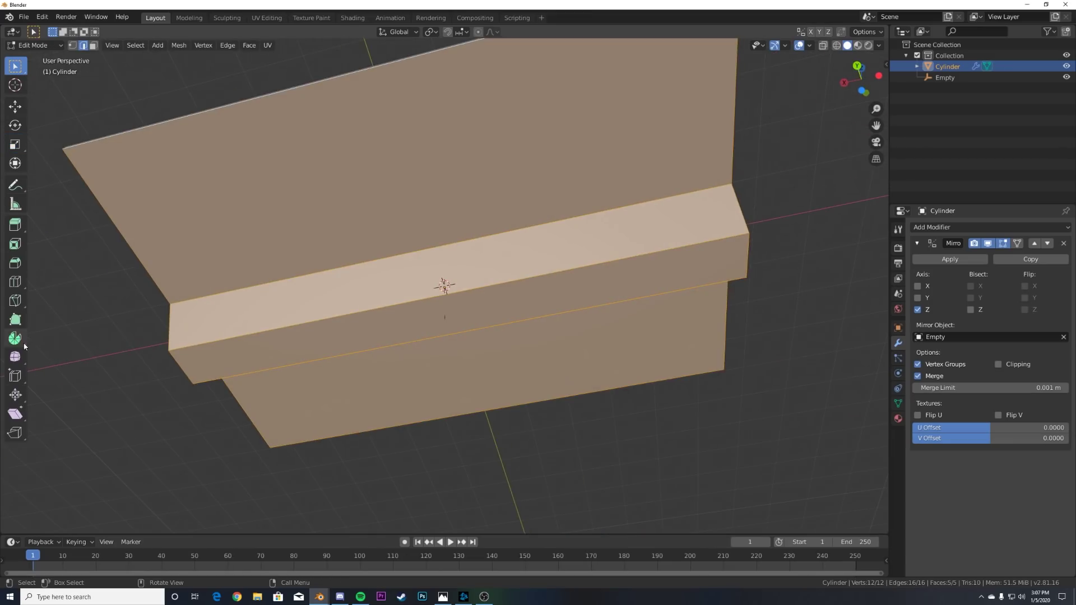
left_click(14, 282)
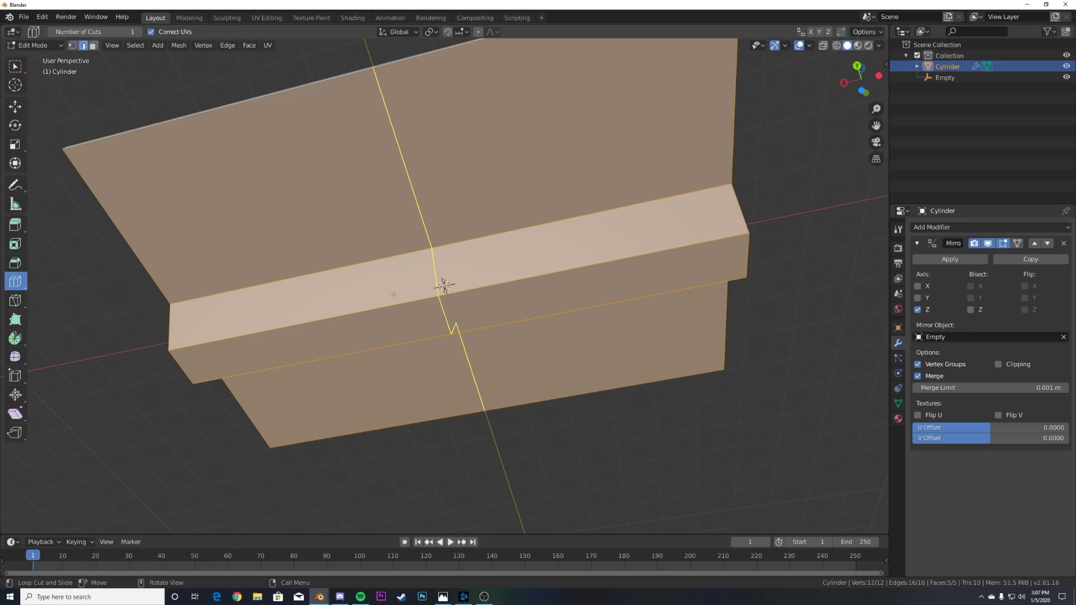
left_click(437, 296)
left_click_drag(128, 440, 162, 439)
middle_click_drag(668, 341, 552, 402)
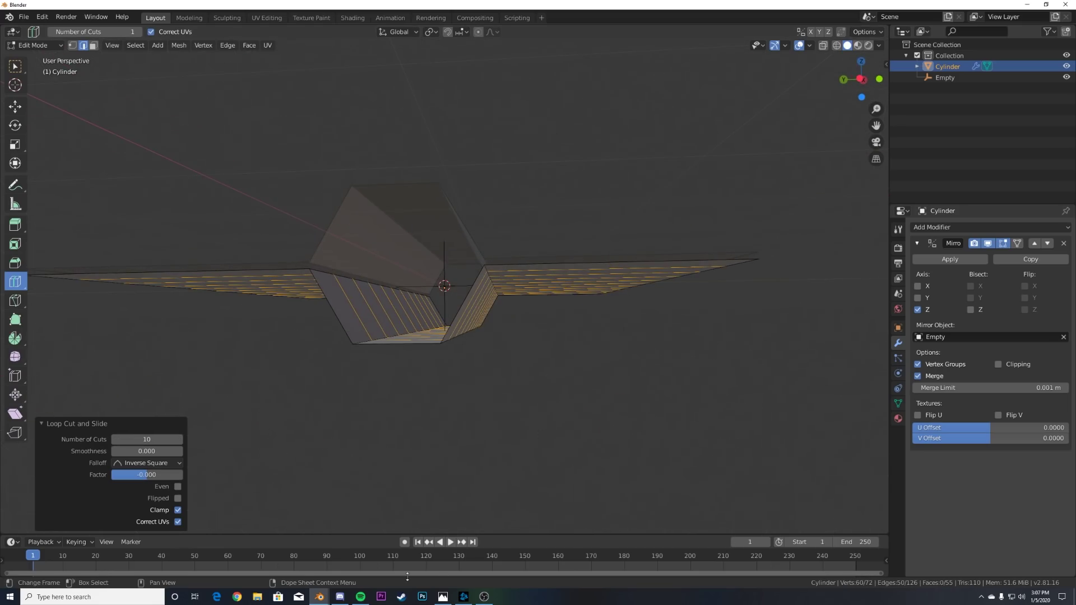
- Set the number of loop cuts across the length of the winged half tube to 7
middle_click_drag(584, 280, 554, 336)
scroll(560, 364, "up", 4)
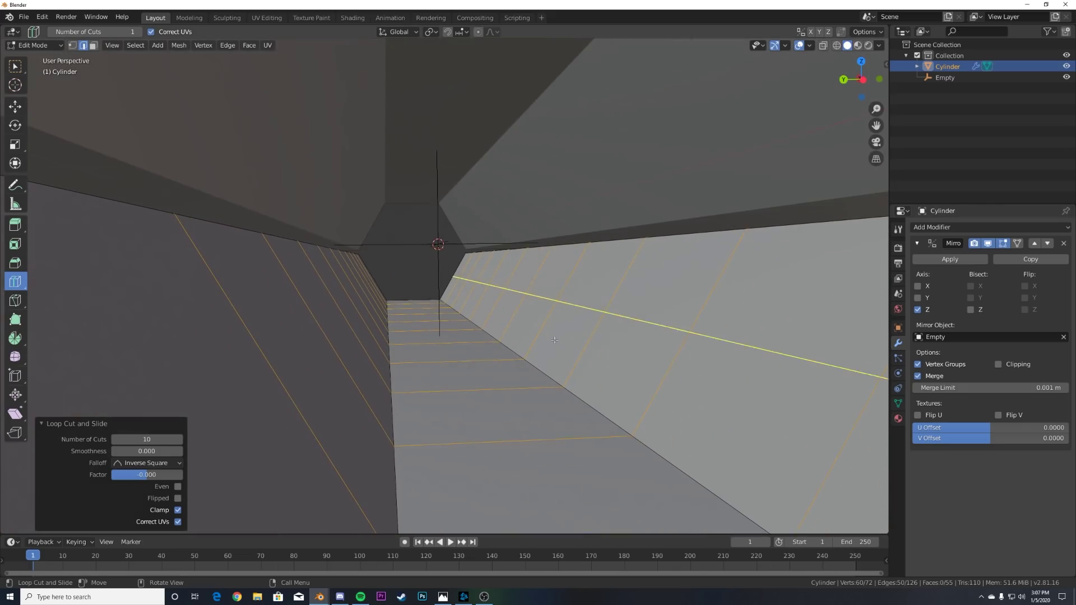
mouse_move(163, 440)
left_mouse_down()
mouse_move(141, 439)
mouse_move(156, 440)
left_mouse_up()
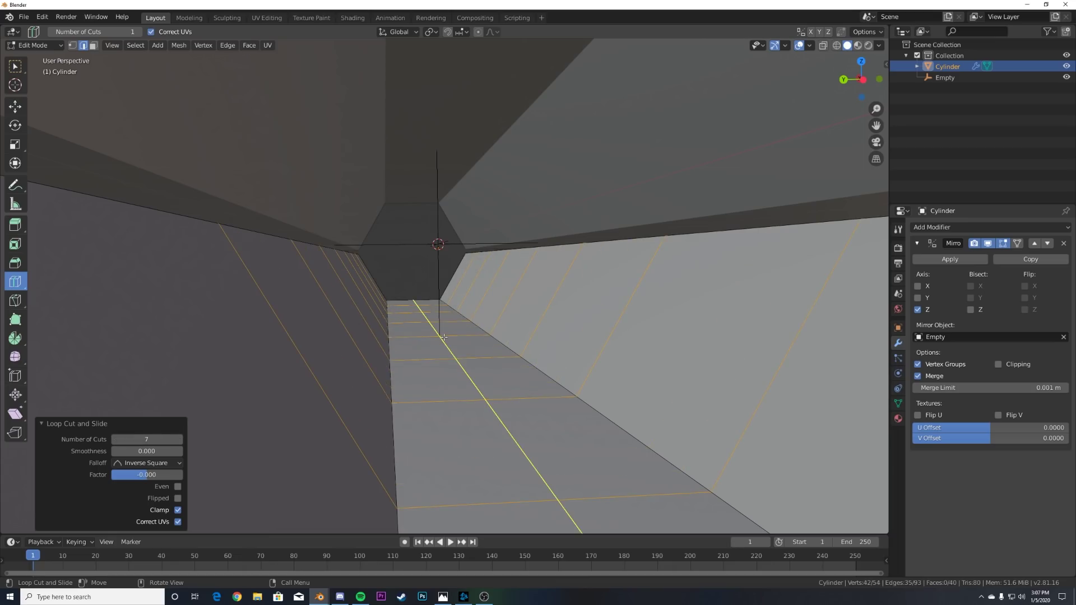
scroll(464, 225, "down", 8)
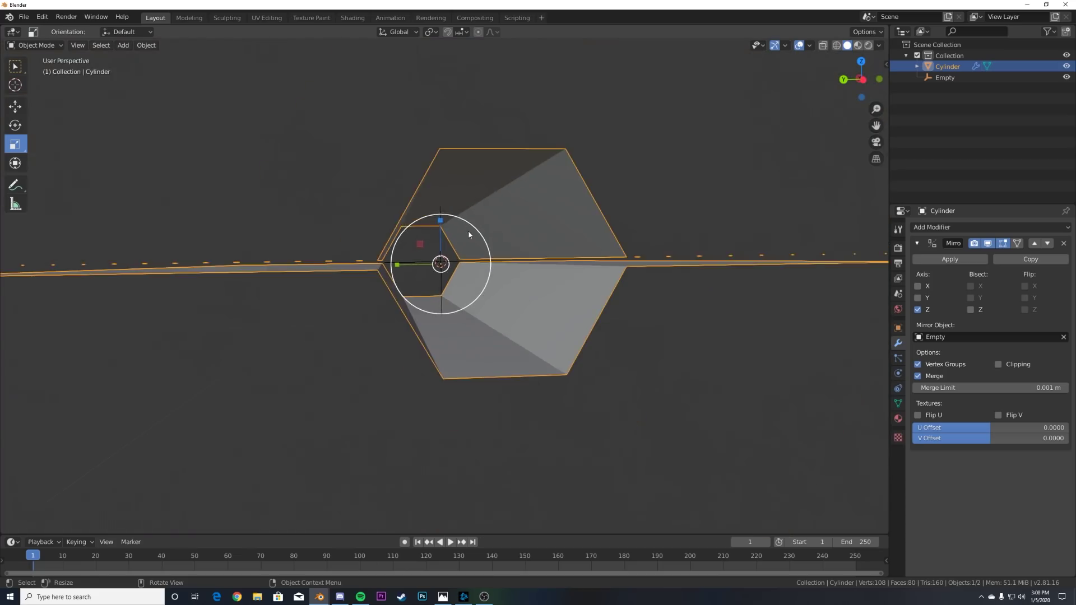
- Move the entire half-tunnel mesh slightly down in Z to open a narrow gap between the mirrored halves
key("a")
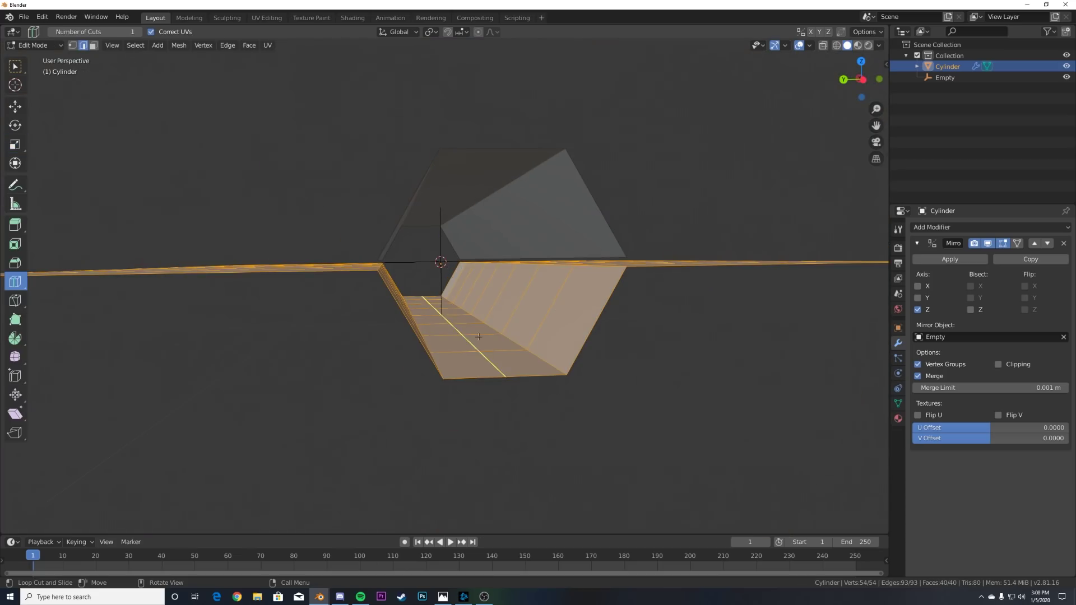
left_click(15, 110)
mouse_move(555, 360)
middle_mouse_down()
mouse_move(555, 348)
mouse_move(554, 359)
middle_mouse_up()
key("Tab")
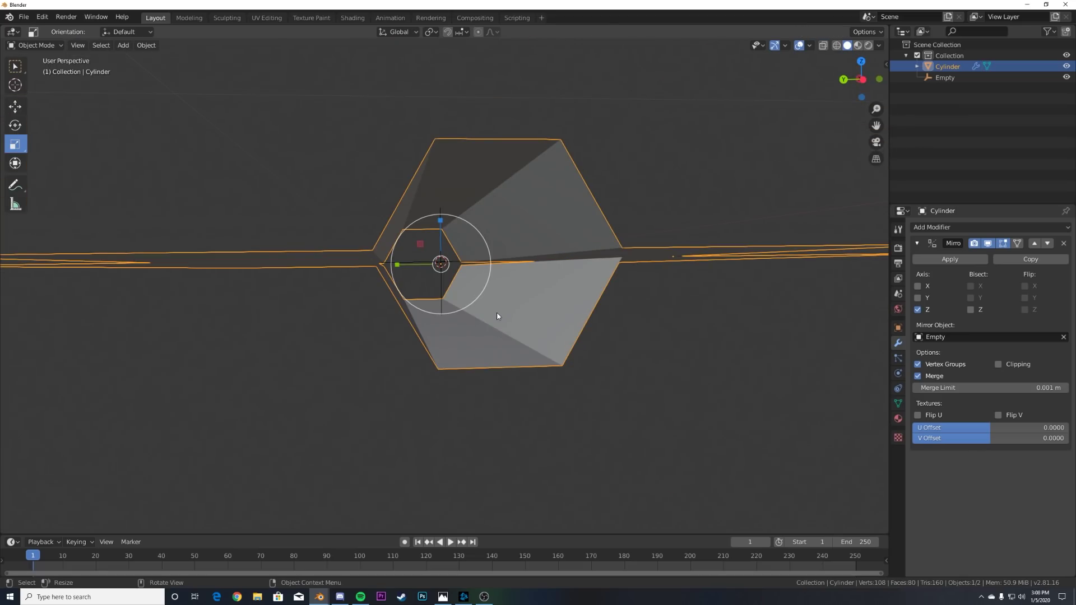
- Add a Wireframe modifier to the tunnel with Replace Original disabled and a thickness of about 0.0314 m
scroll(504, 338, "up", 5)
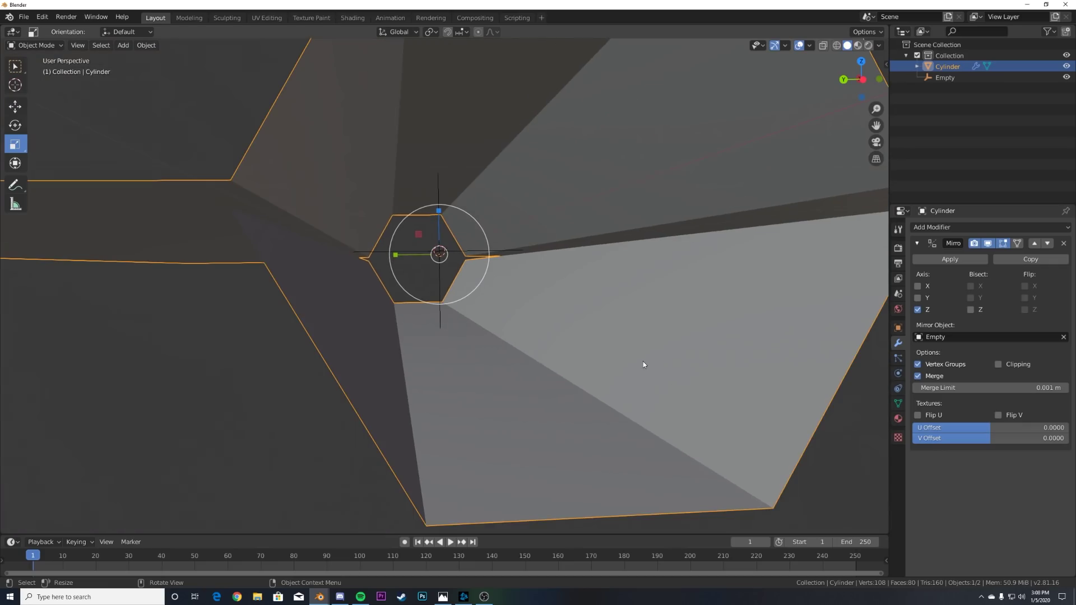
left_click(964, 227)
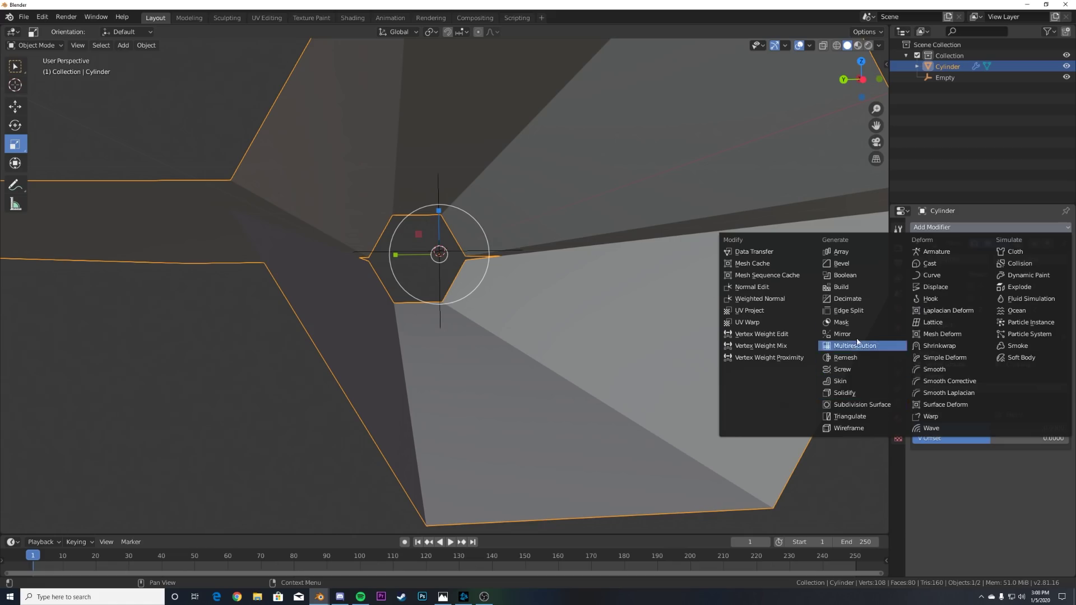
left_click(848, 429)
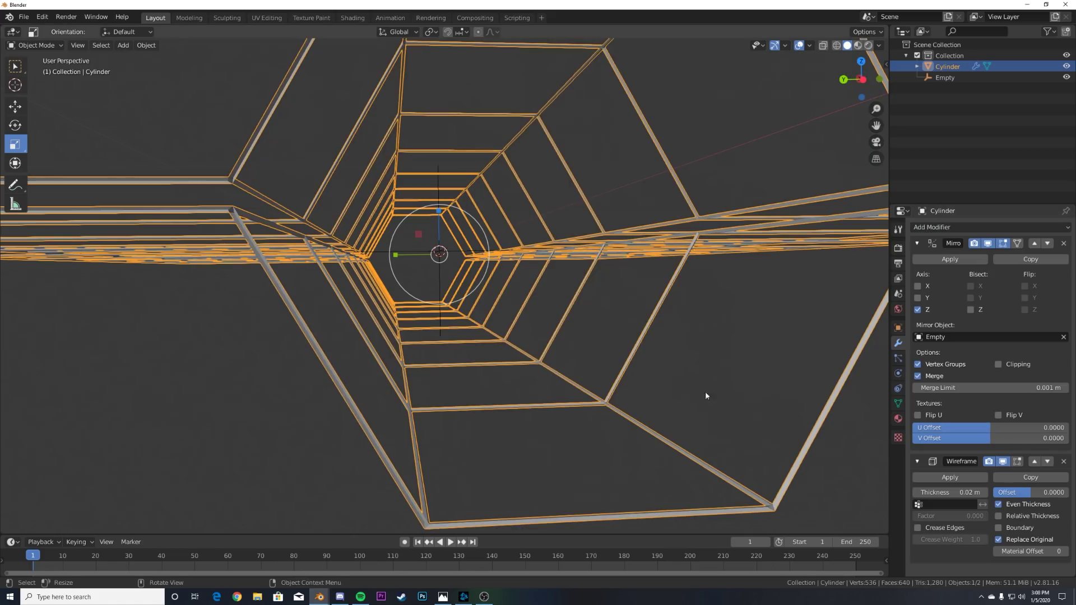
left_click(693, 359)
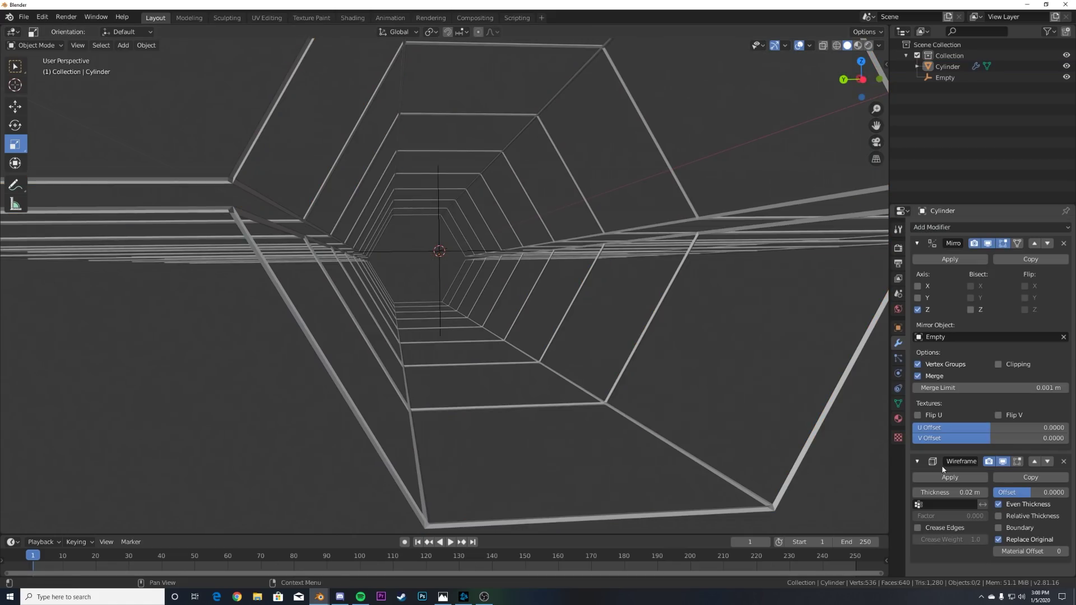
left_click(999, 540)
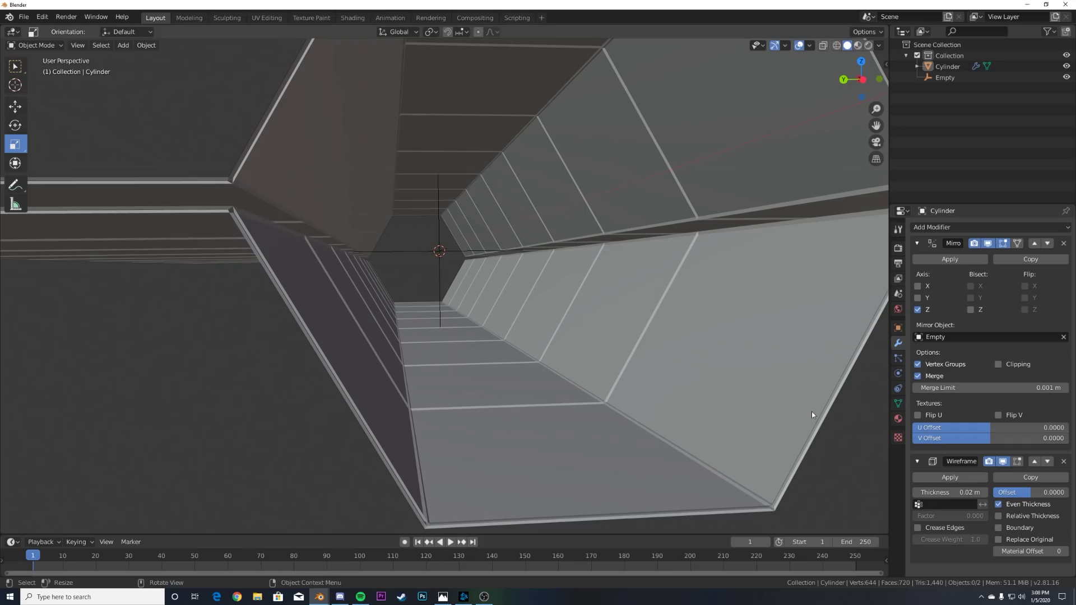
left_click_drag(948, 492, 963, 492)
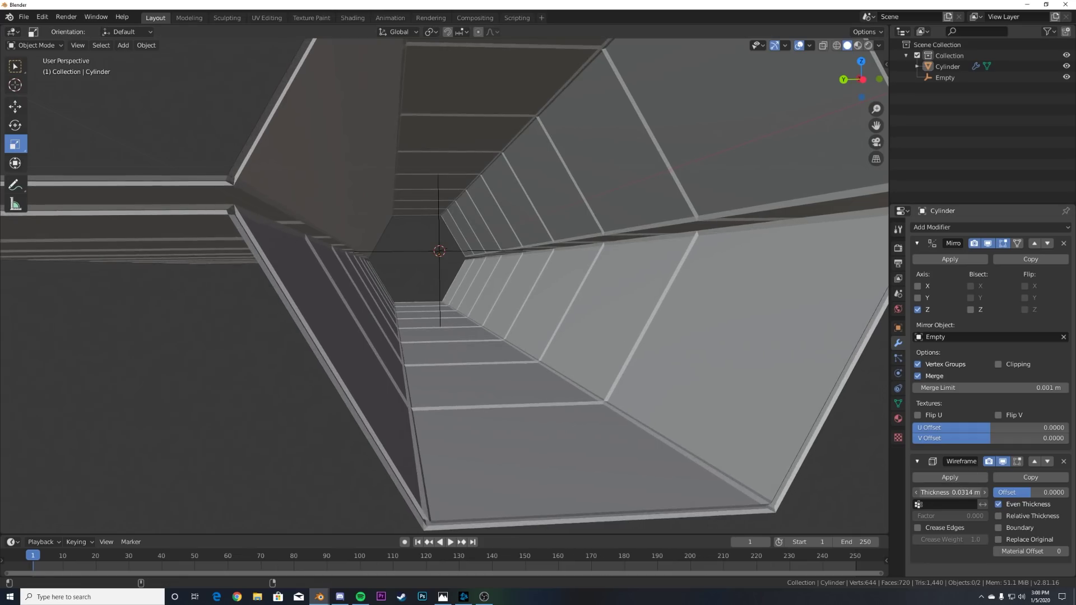
scroll(463, 305, "up", 2)
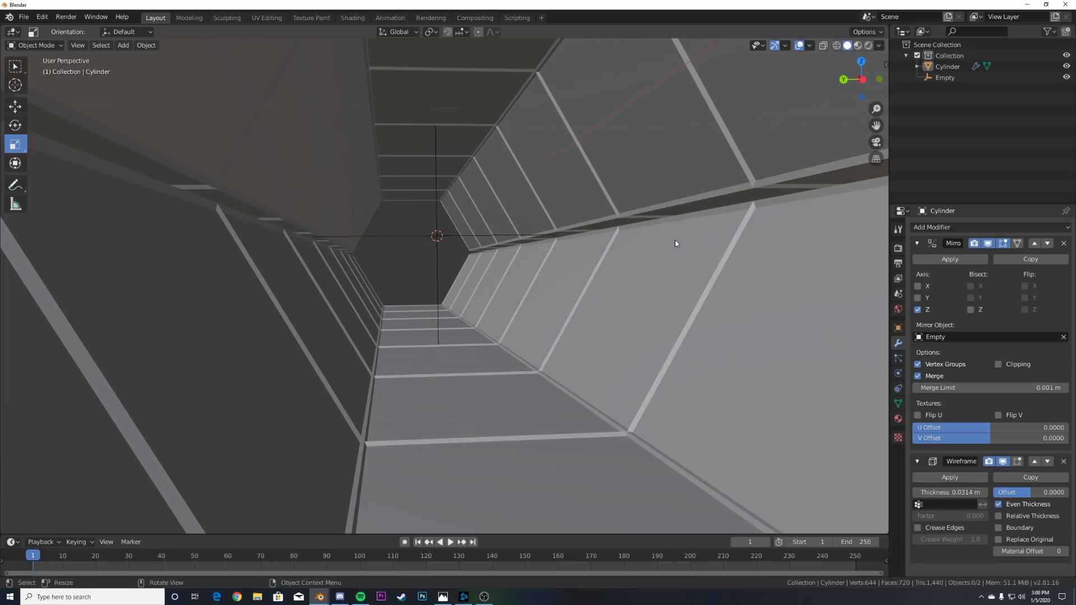
middle_click_drag(683, 227, 659, 257)
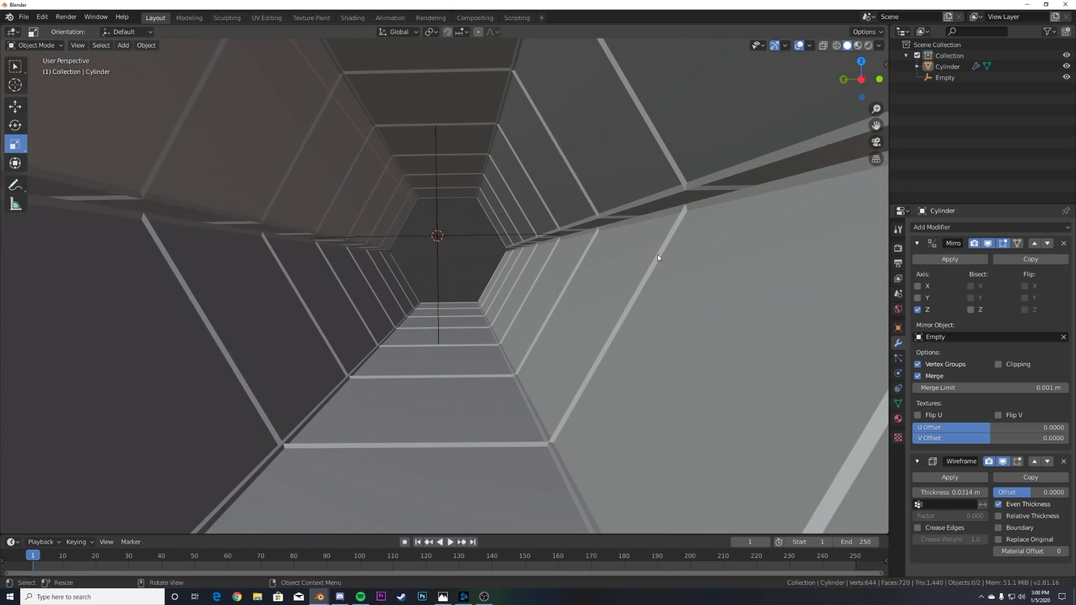
middle_click_drag(658, 255, 646, 274)
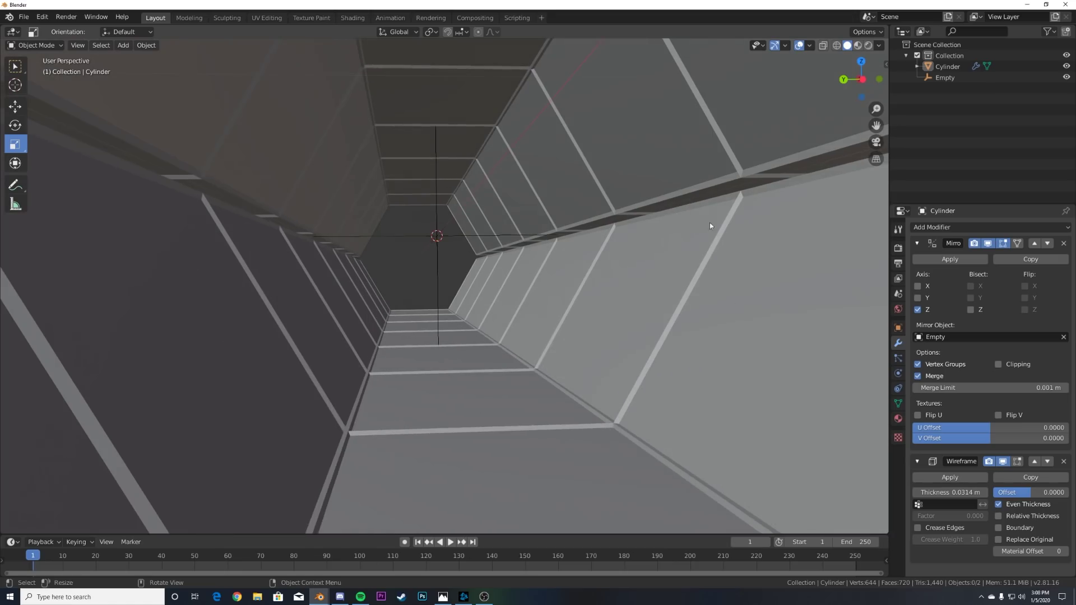
- Add a Bevel modifier to the tunnel after the Wireframe modifier
left_click(932, 227)
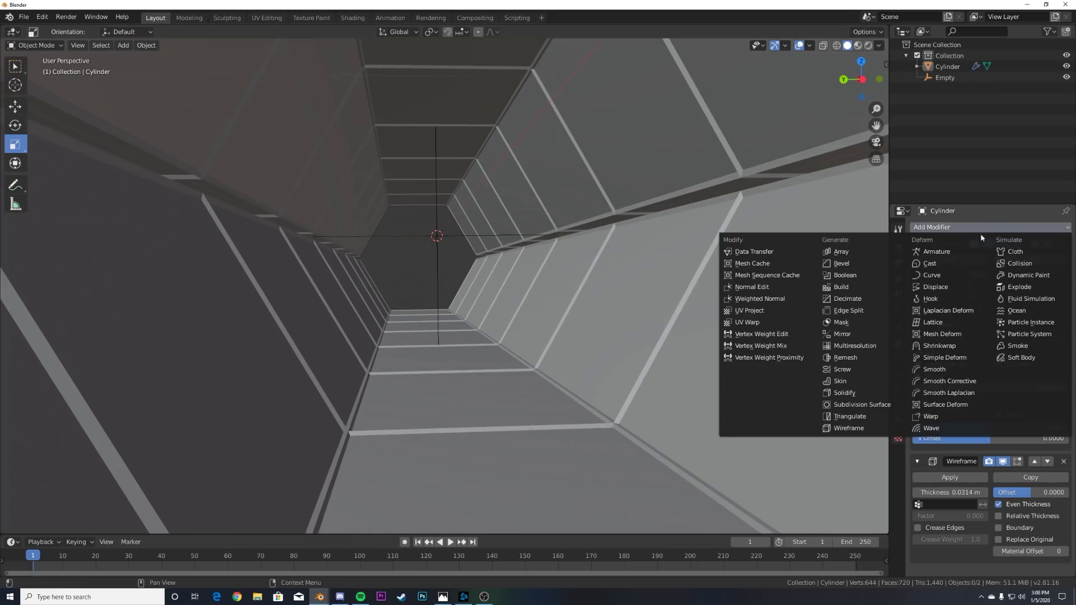
left_click(857, 264)
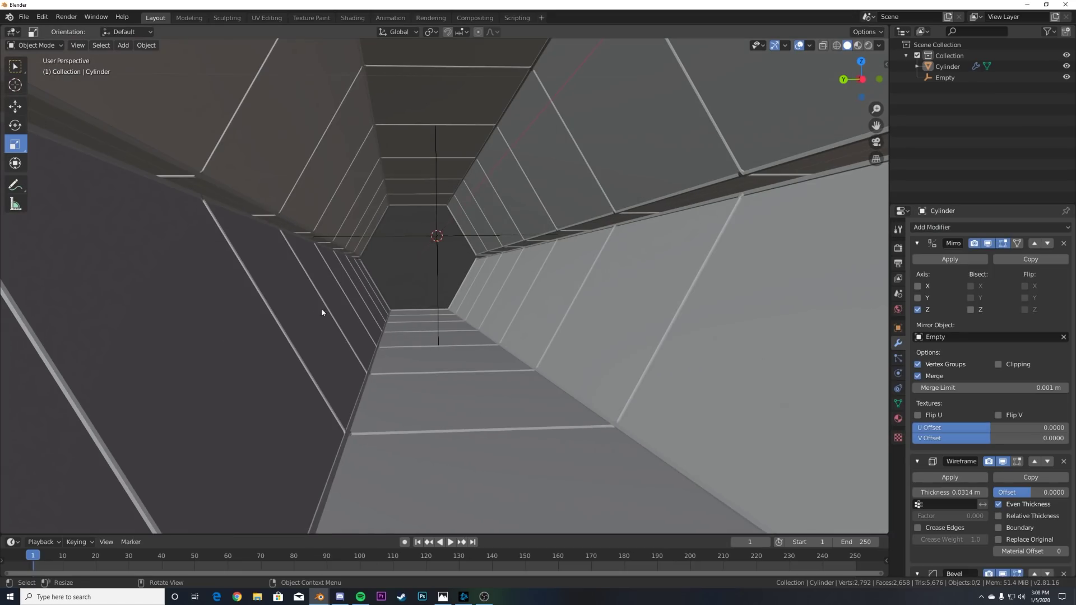
scroll(699, 256, "up", 2)
middle_click_drag(799, 301, 626, 291)
scroll(496, 287, "down", 2)
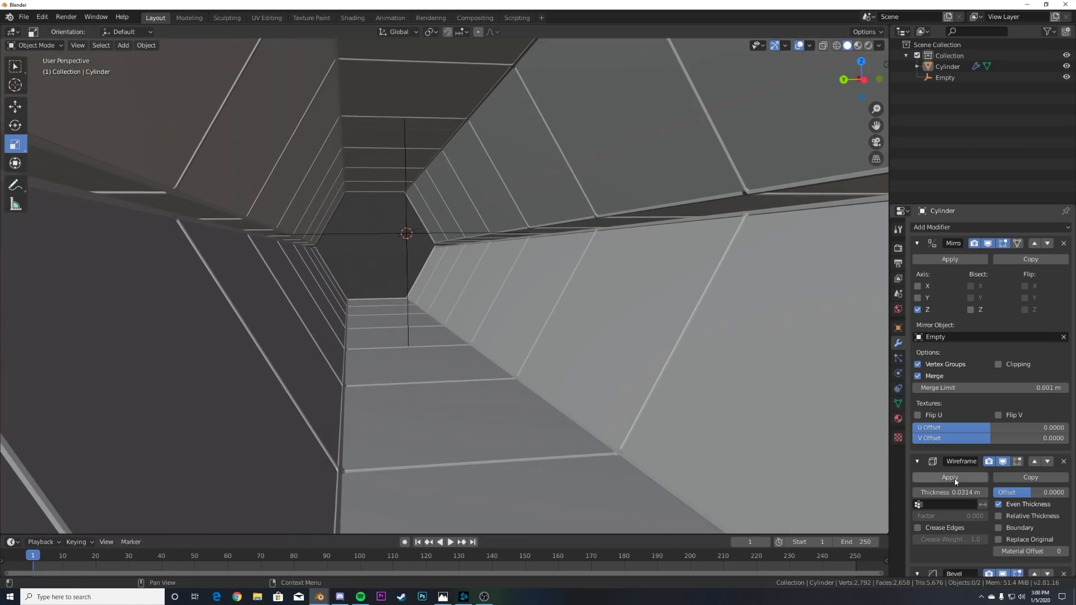
- Increase the Wireframe modifier's thickness to about 0.0469 m
scroll(964, 498, "down", 6)
scroll(965, 499, "down", 3)
scroll(967, 497, "up", 3)
left_click_drag(950, 356, 995, 355)
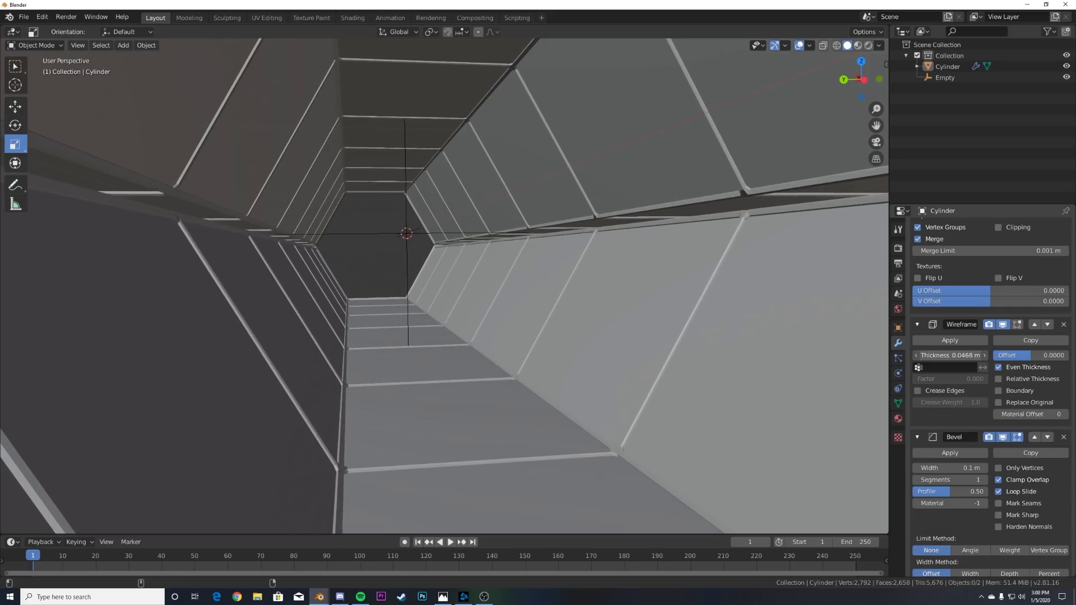
middle_click_drag(559, 297, 564, 300)
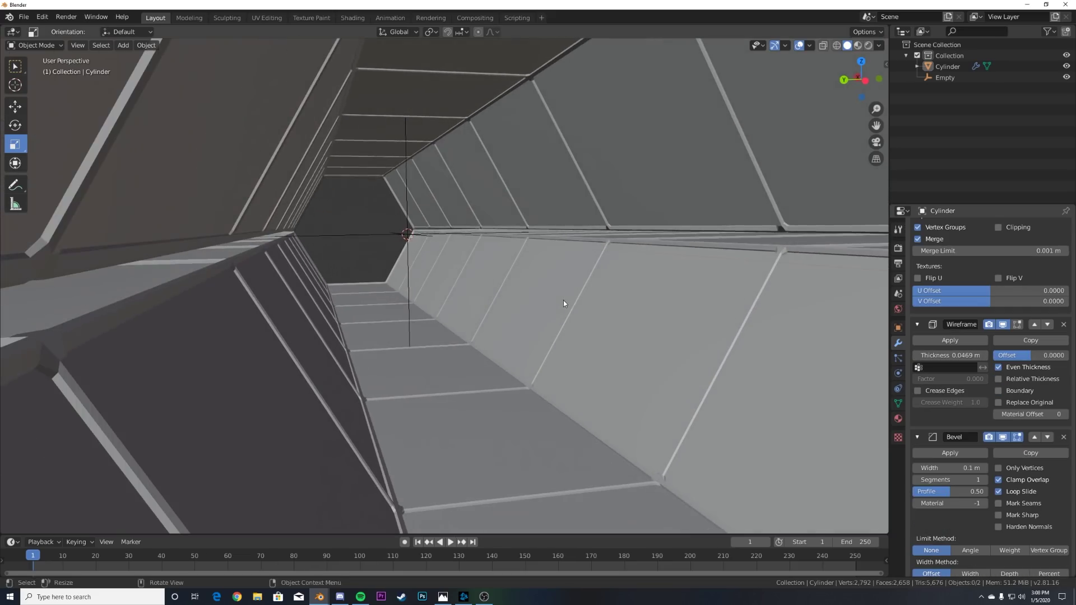
- Set the Bevel modifier's segments to 3 on the tunnel
left_click(986, 484)
left_click(987, 484)
scroll(617, 390, "down", 1)
middle_click_drag(563, 373, 554, 368)
- Widen the tunnel by scaling it along Y, and apply its scale
left_click(604, 331)
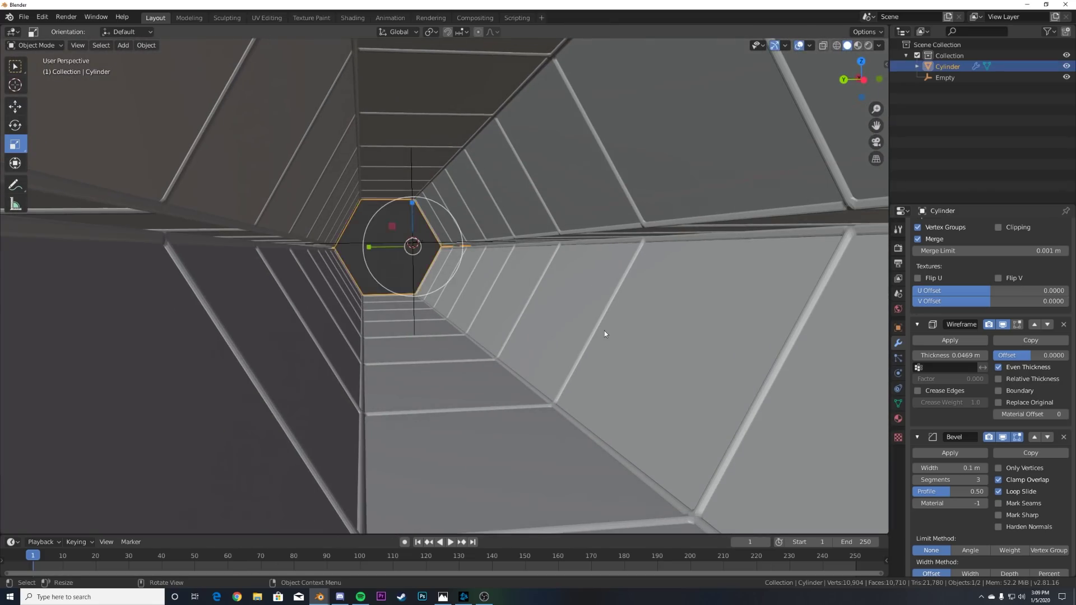
key("KP_Decimal")
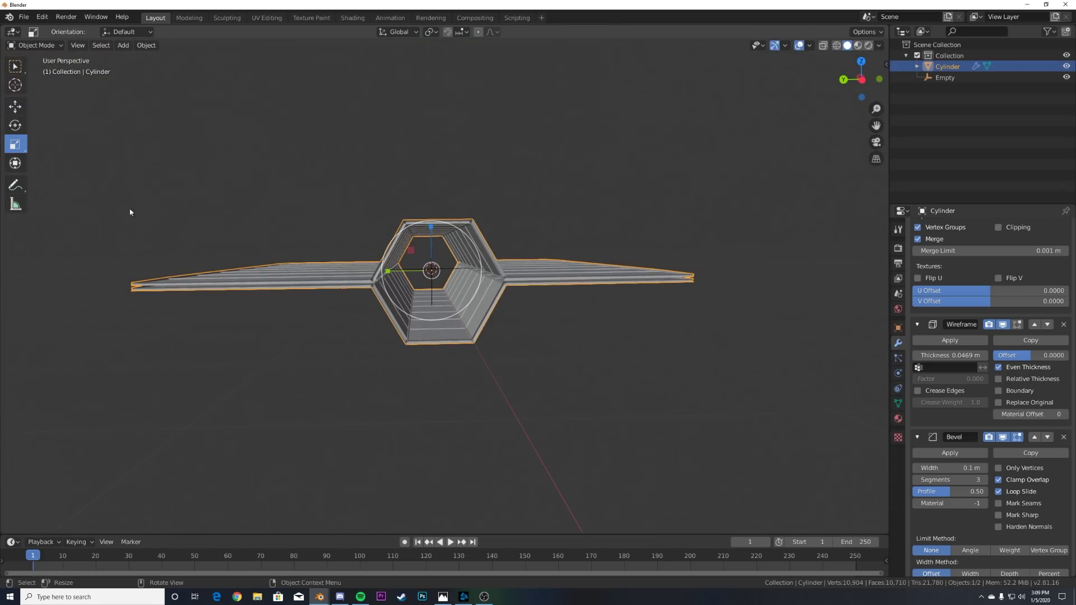
left_click_drag(391, 275, 378, 274)
key("ctrl+a")
left_click(577, 317)
scroll(571, 338, "up", 8)
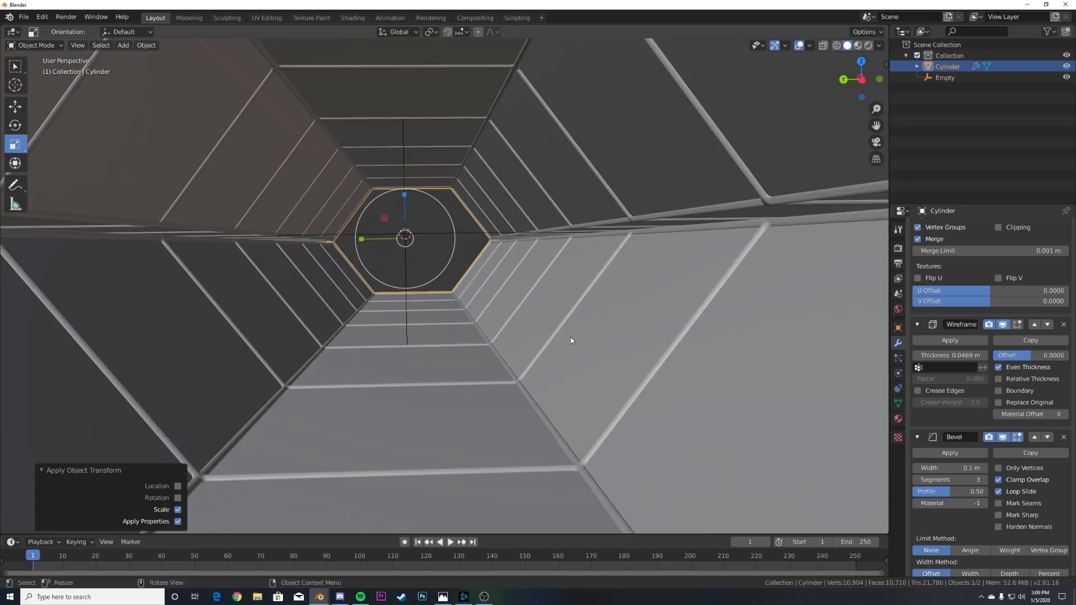
- Move the tunnel about -0.029 m along Z to adjust the gap between the mirrored halves
scroll(577, 338, "down", 5)
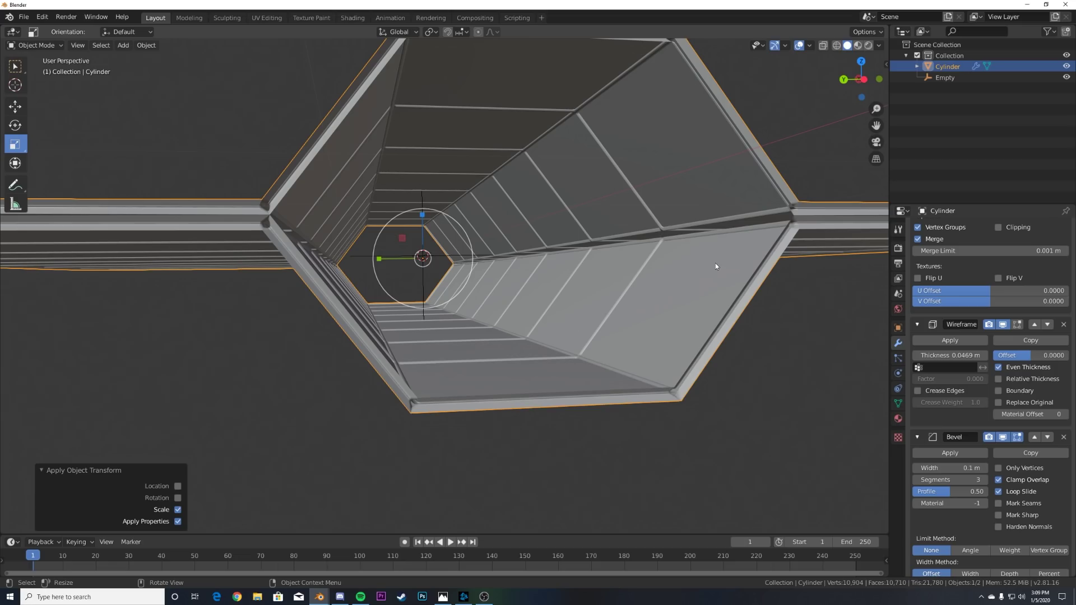
left_click(695, 282)
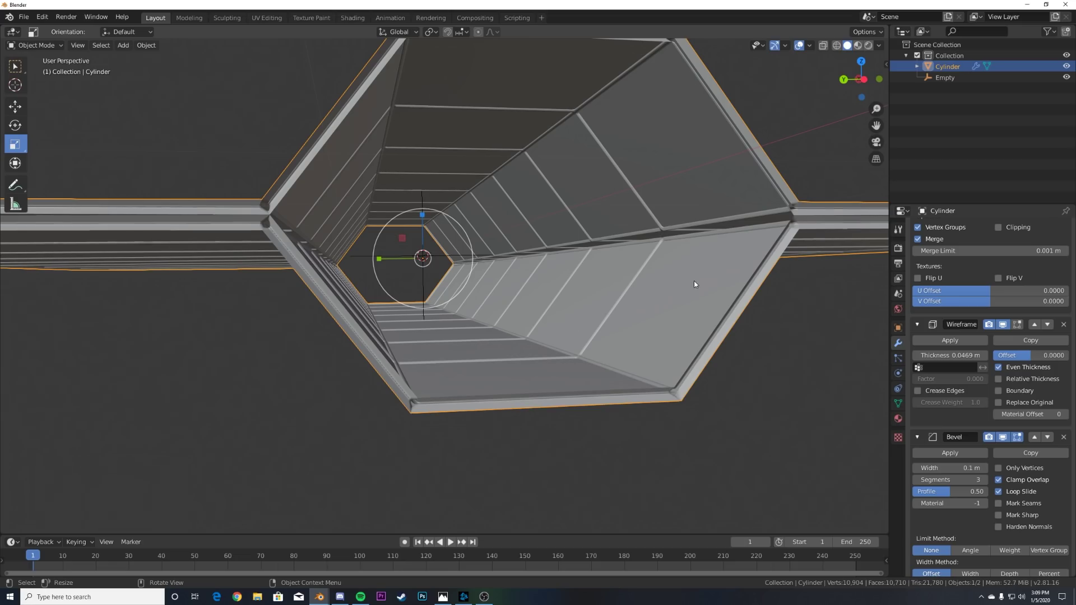
left_click(15, 106)
left_click_drag(422, 216, 421, 212)
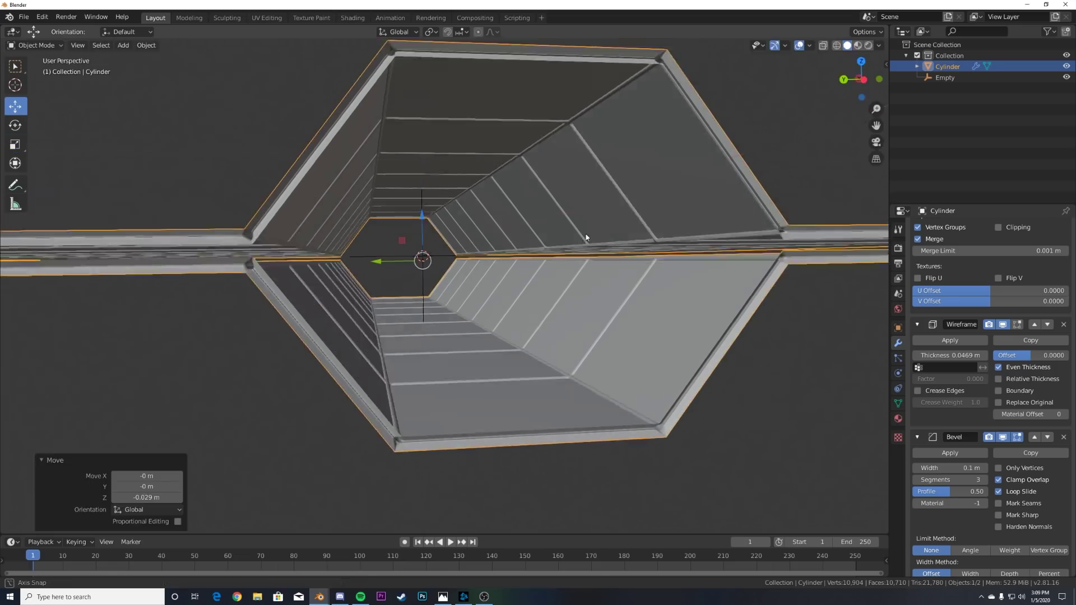
scroll(512, 281, "up", 3)
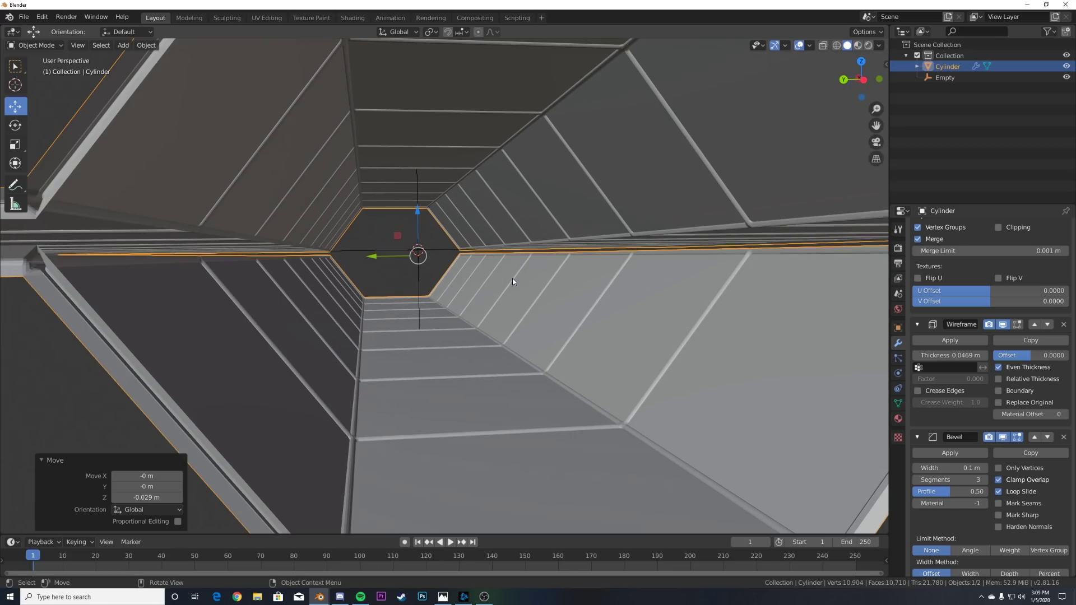
- Add a camera and align it to the current view looking down the inside of the tunnel
key("shift+a")
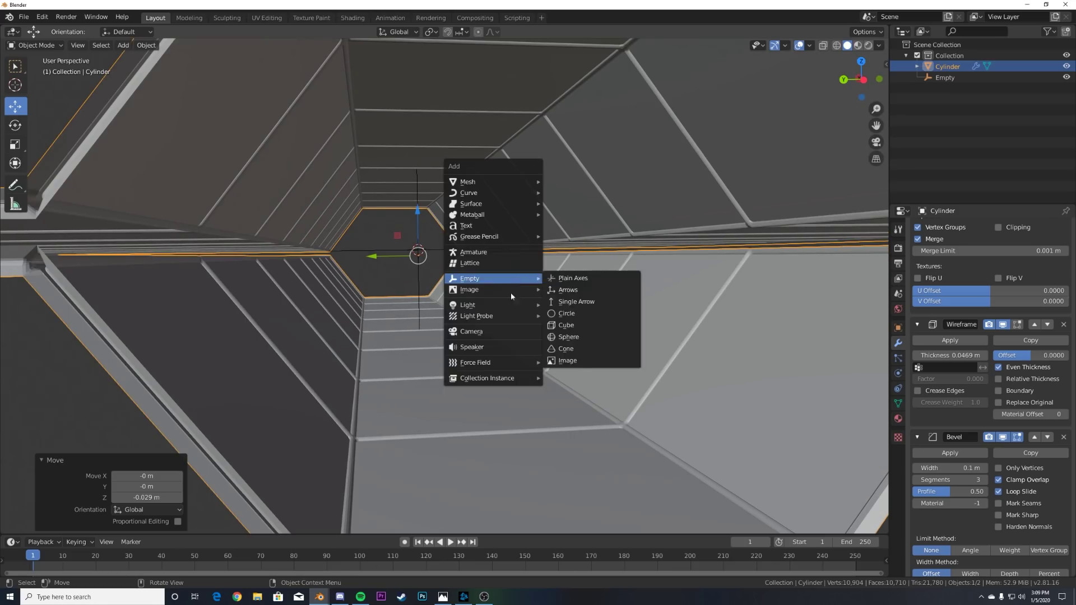
left_click(493, 329)
middle_click_drag(493, 273, 495, 271)
key("ctrl+alt+KP_0")
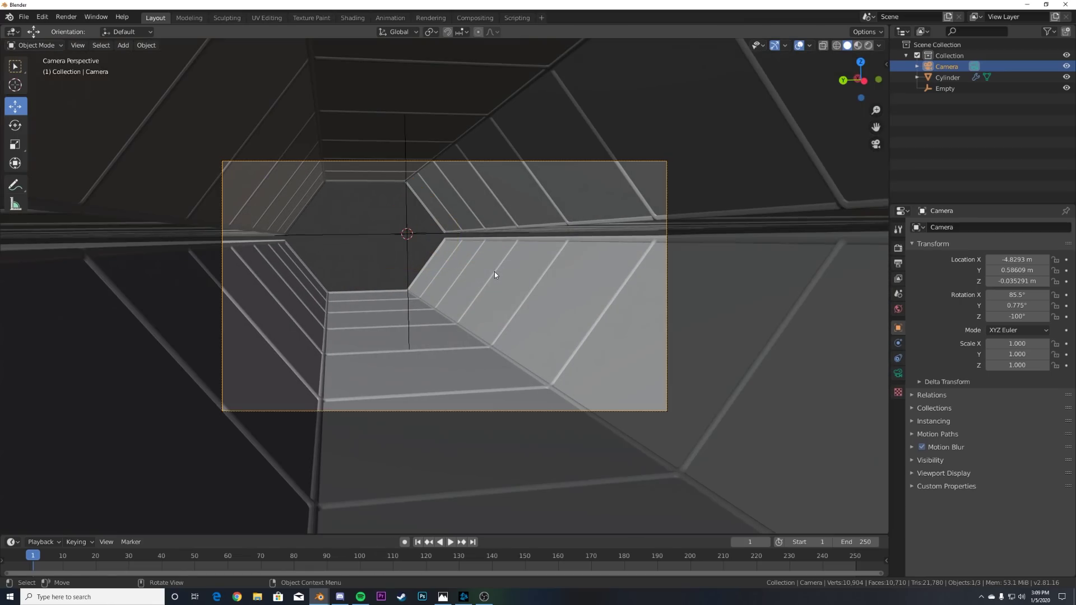
- Pull the camera back about 1.58 m along its local Z axis and shift it about 0.106 m along Y
key("g")
key("z")
key("z")
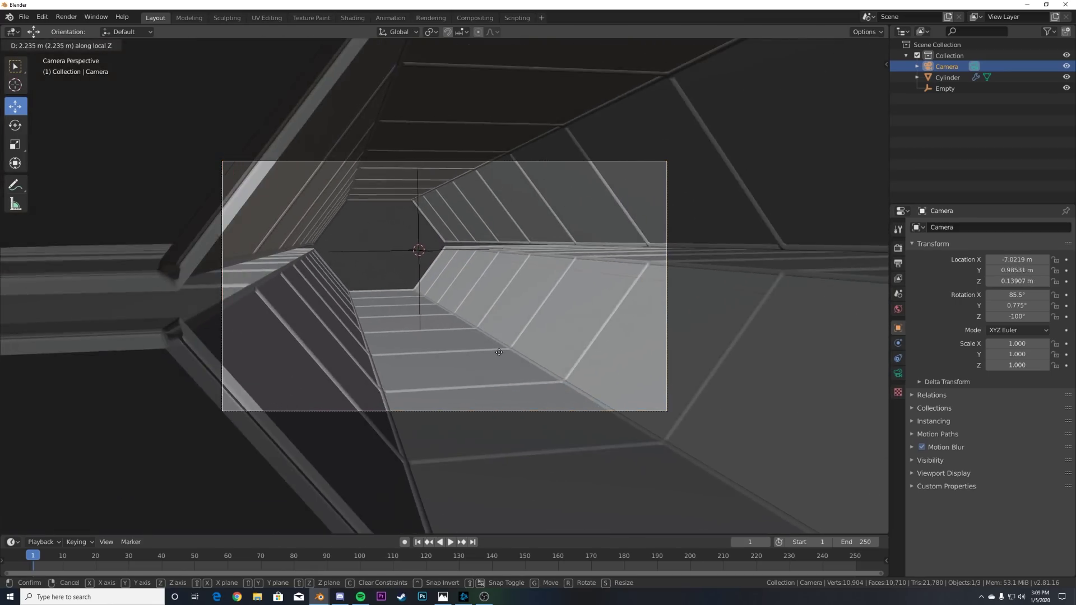
left_click(501, 343)
key("g")
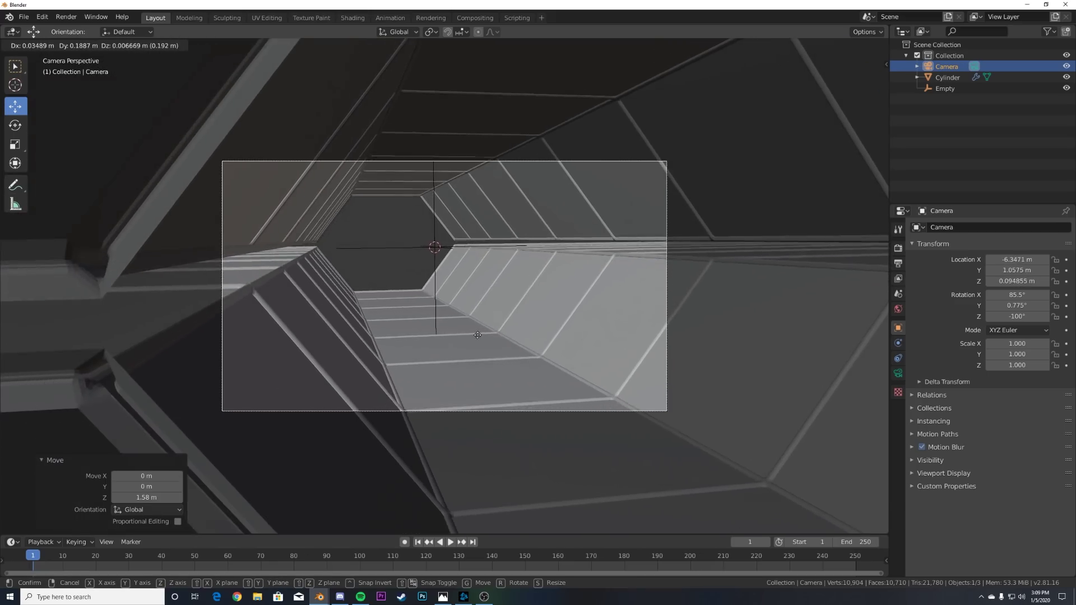
left_click(413, 315)
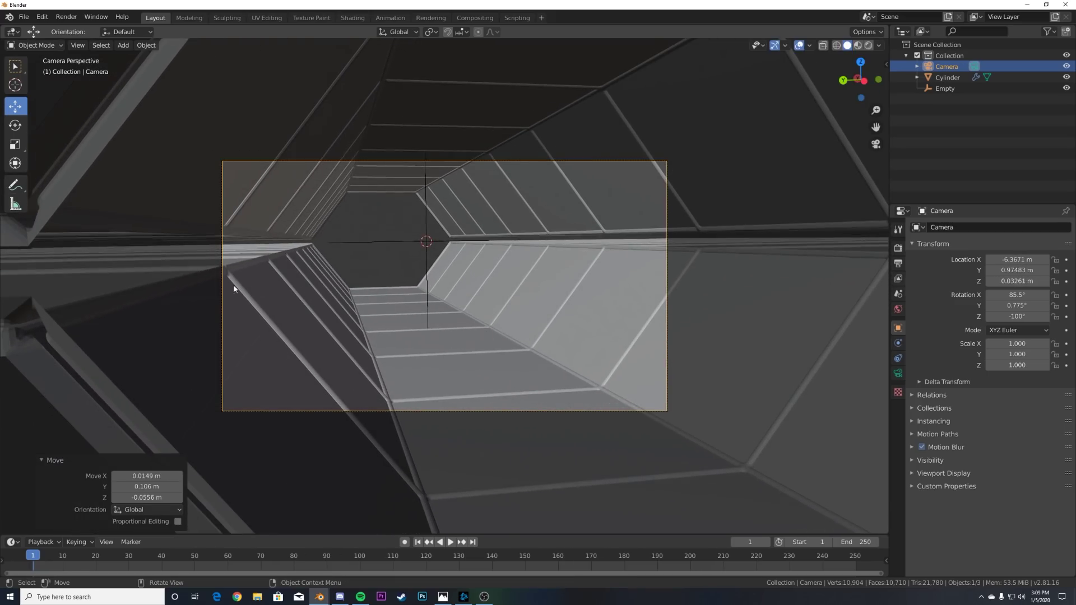
- Set the camera's focal length to 20 mm
left_click(897, 374)
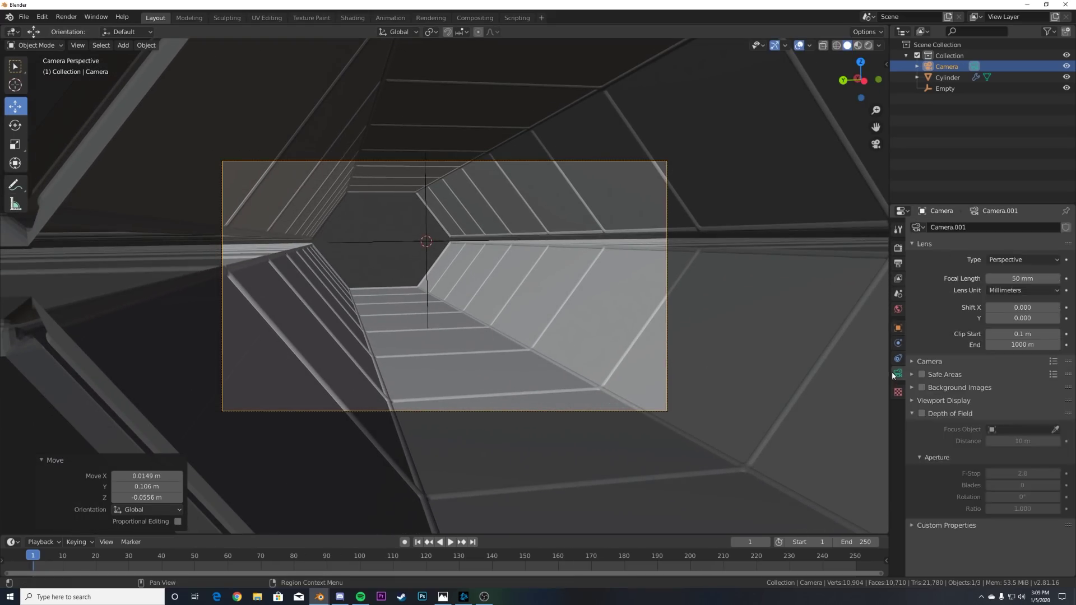
left_click(1003, 278)
type("20")
key("Return")
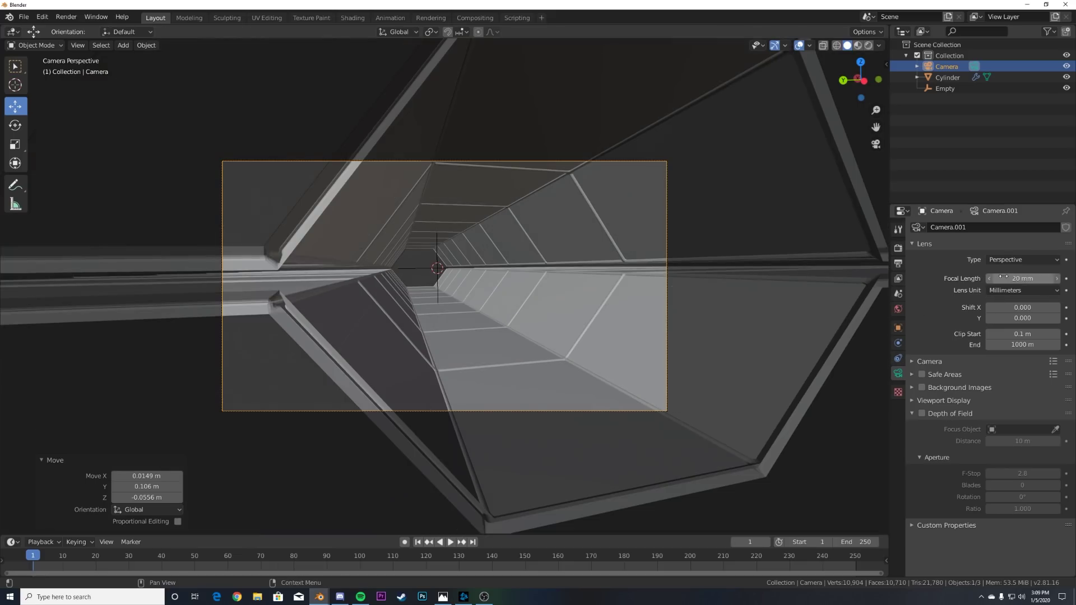
- Move the camera about 0.482 m forward along its local Z axis and shift it about 0.392 m along Y
key("g")
left_click(656, 392)
key("g")
key("z")
key("z")
left_click(574, 383)
key("g")
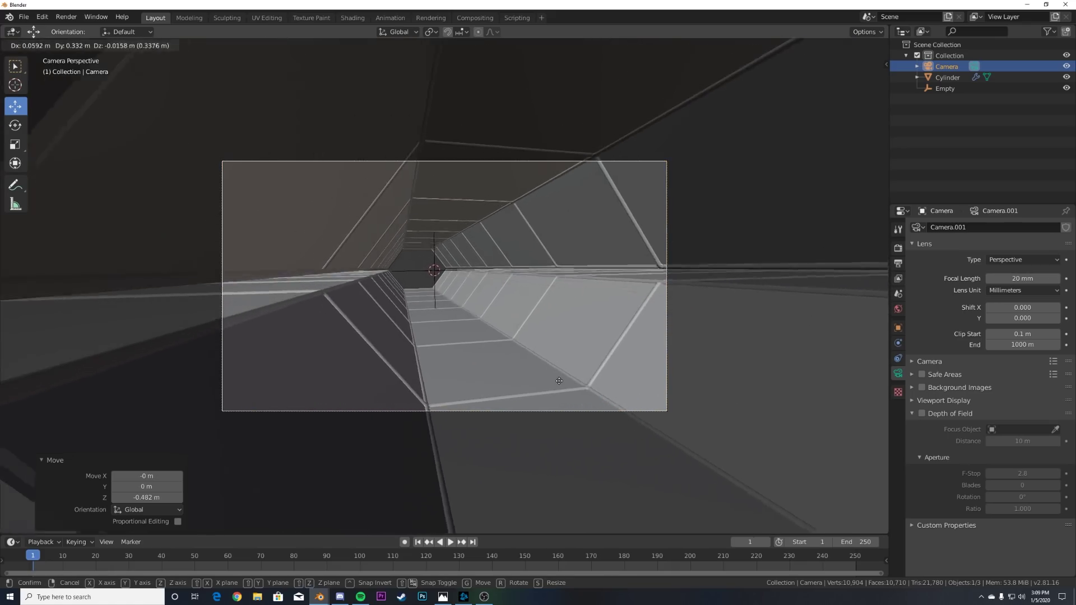
left_click(558, 384)
- Rotate the camera freely by about -2.86° and -5.16°, and lower it about 0.091 m to refine the tunnel framing
key("r")
key("r")
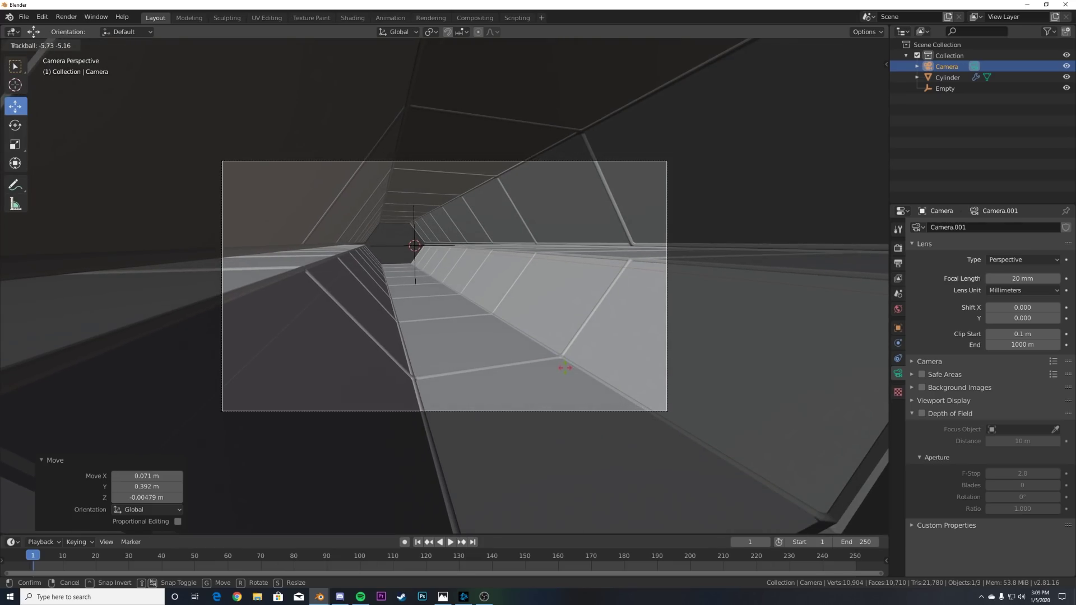
left_click(565, 368)
key("g")
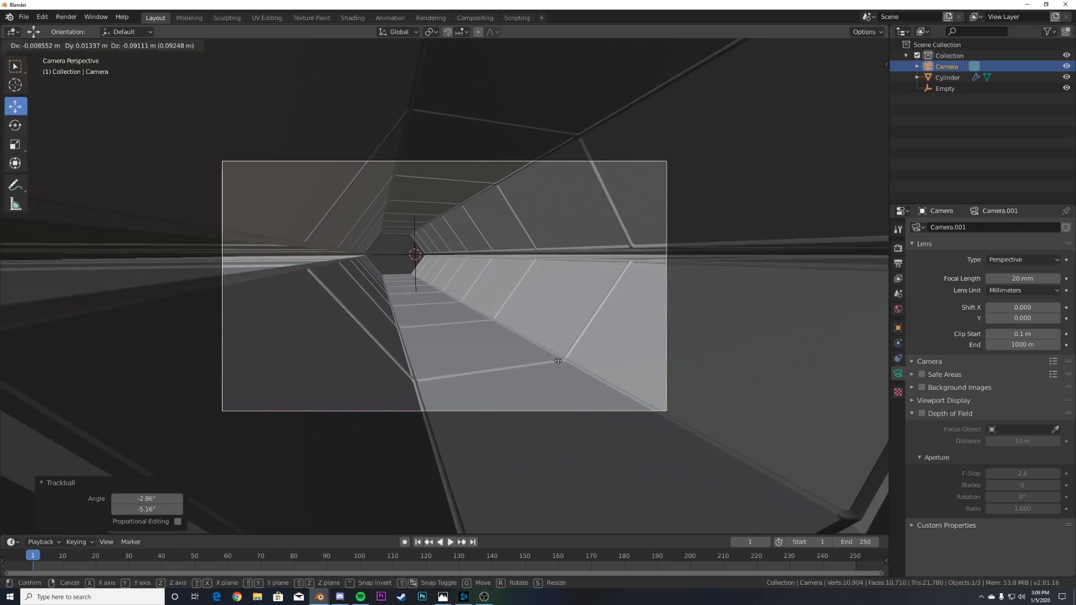
left_click(558, 361)
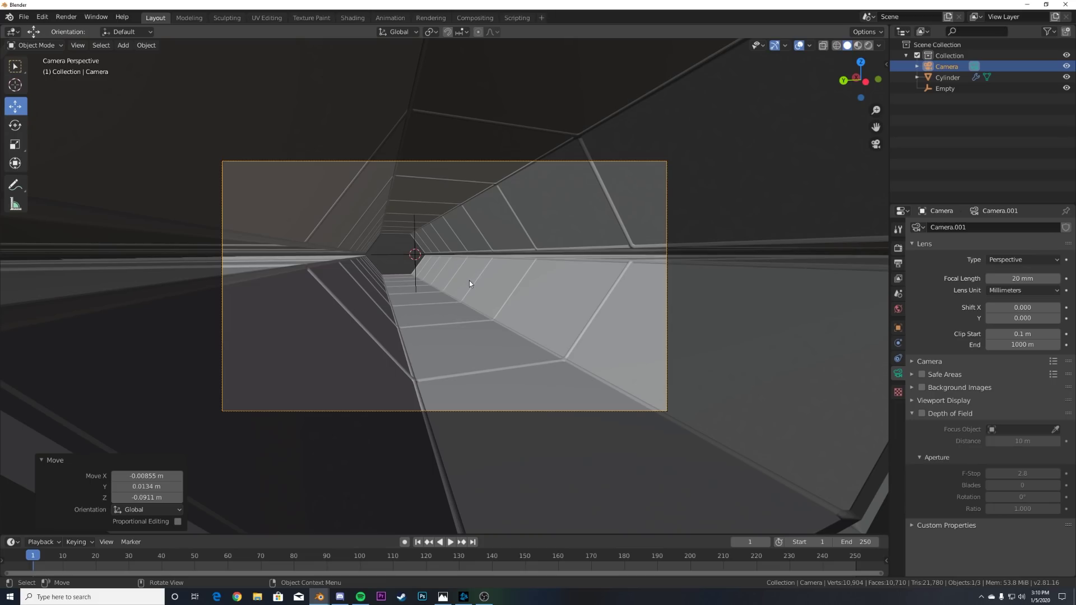
key("g")
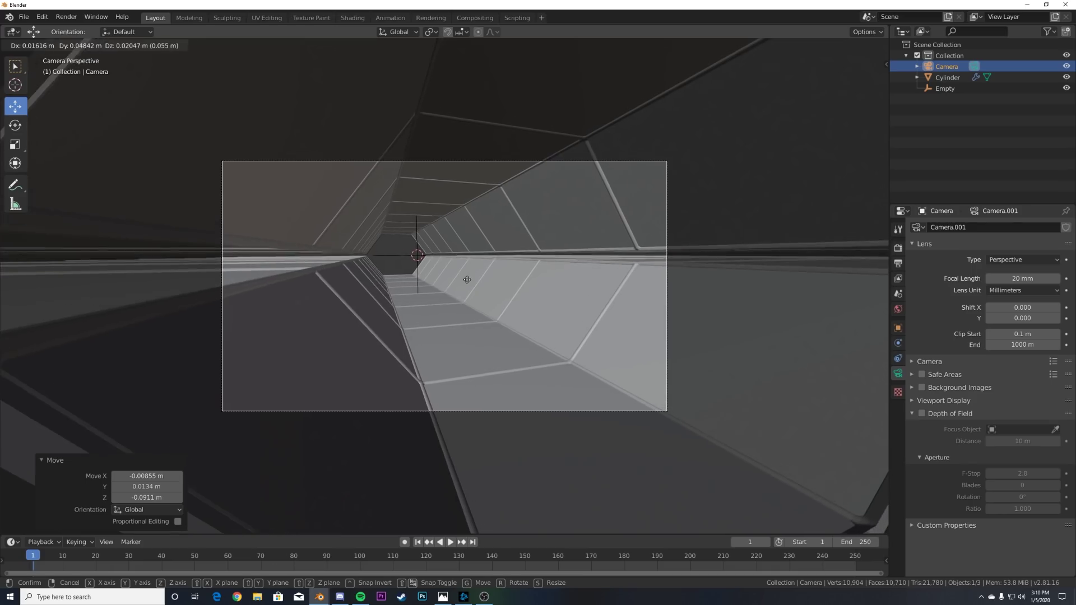
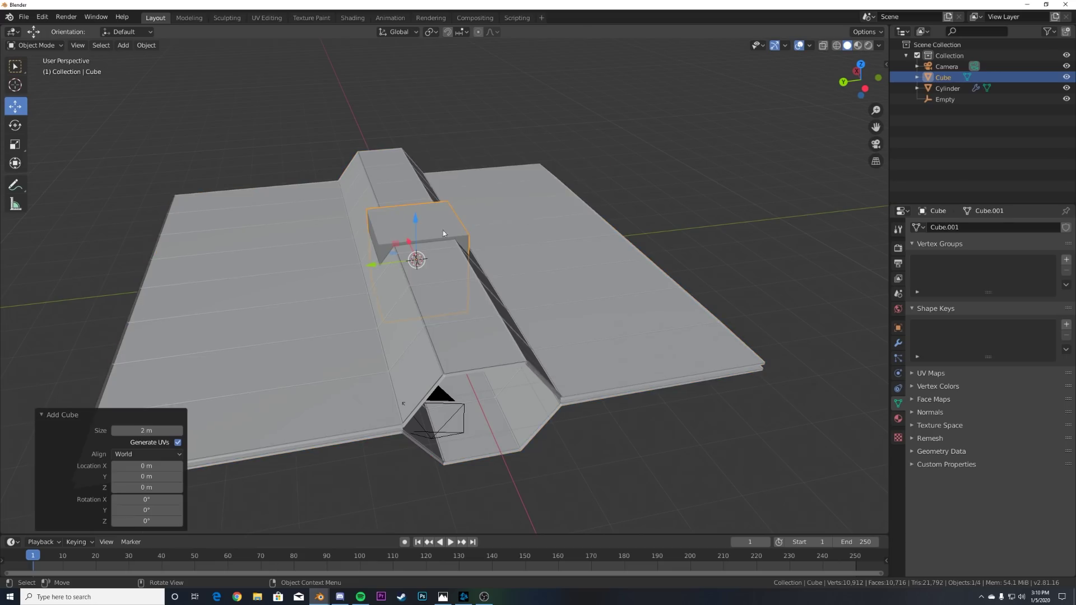
- Scale the new cube to about 7.94 in X, 11.08 in Y and 1.885 in Z so it encloses the whole tunnel
key("shift+space")
key("s")
left_click_drag(379, 262, 35, 306)
scroll(461, 317, "down", 2)
middle_click_drag(461, 317, 406, 277)
key("s")
left_click_drag(135, 301, 128, 302)
middle_click_drag(498, 303, 437, 229)
left_click_drag(443, 228, 445, 191)
middle_click_drag(611, 253, 595, 287)
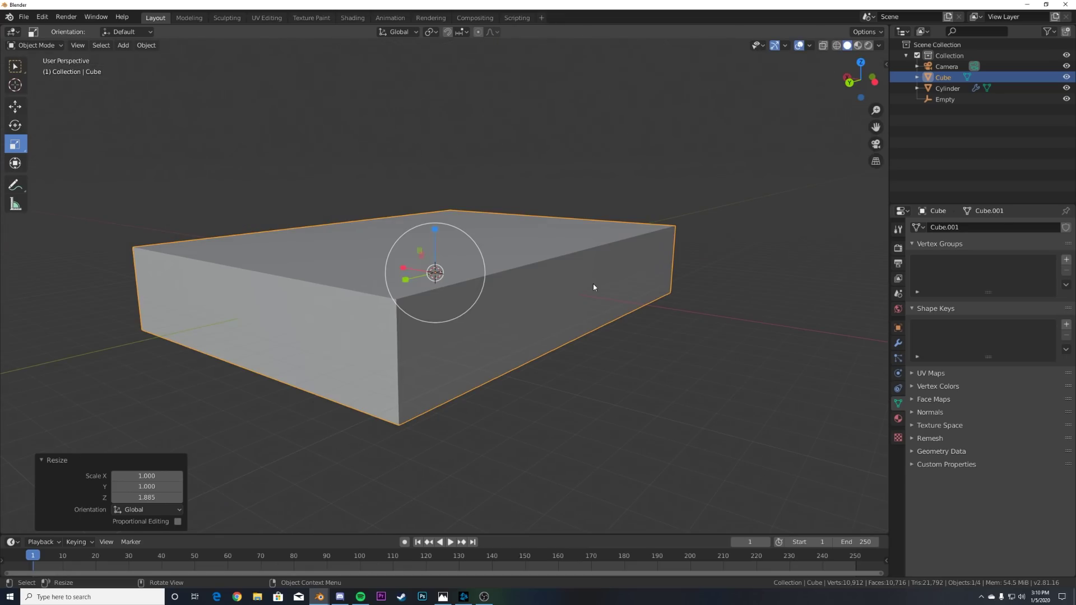
scroll(445, 385, "up", 9)
middle_click_drag(473, 392, 622, 375)
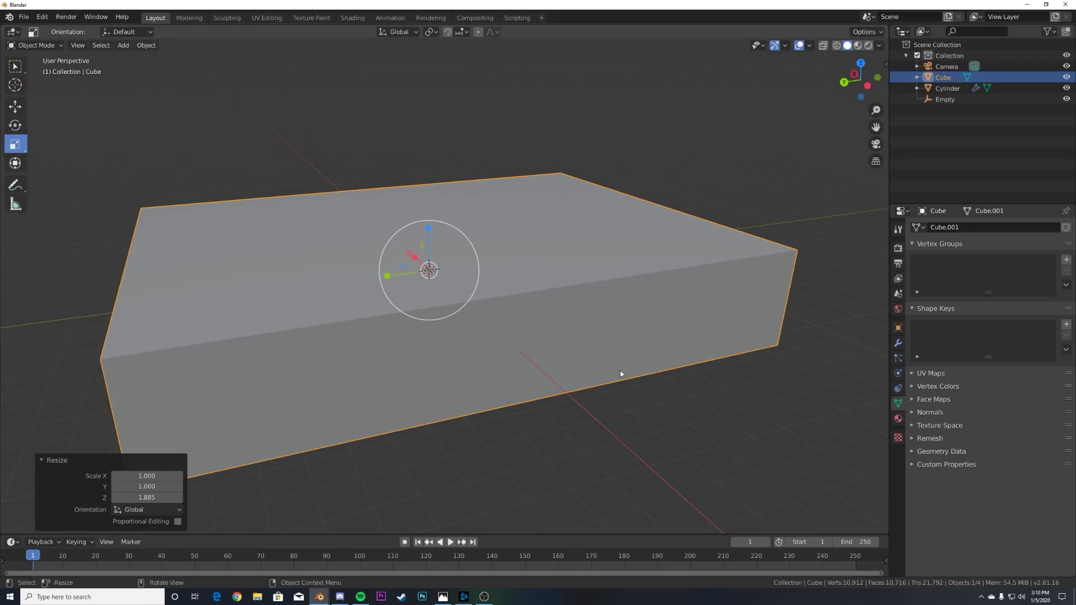
- Set the enclosing cube's viewport display to Wire so the tunnel inside can be seen
left_click(898, 328)
left_click(954, 473)
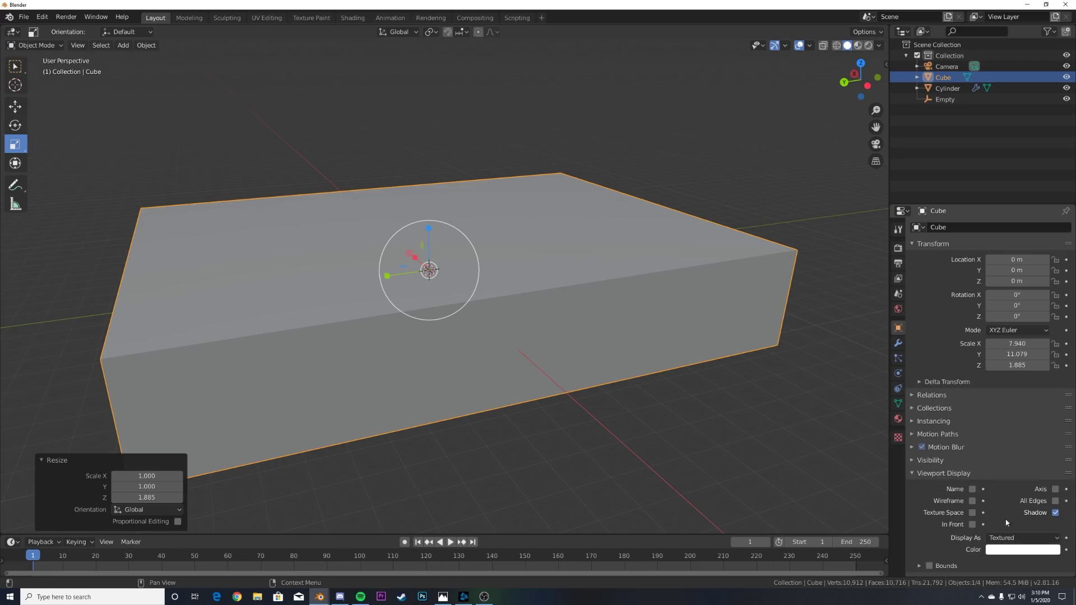
left_click(1003, 538)
left_click(1009, 514)
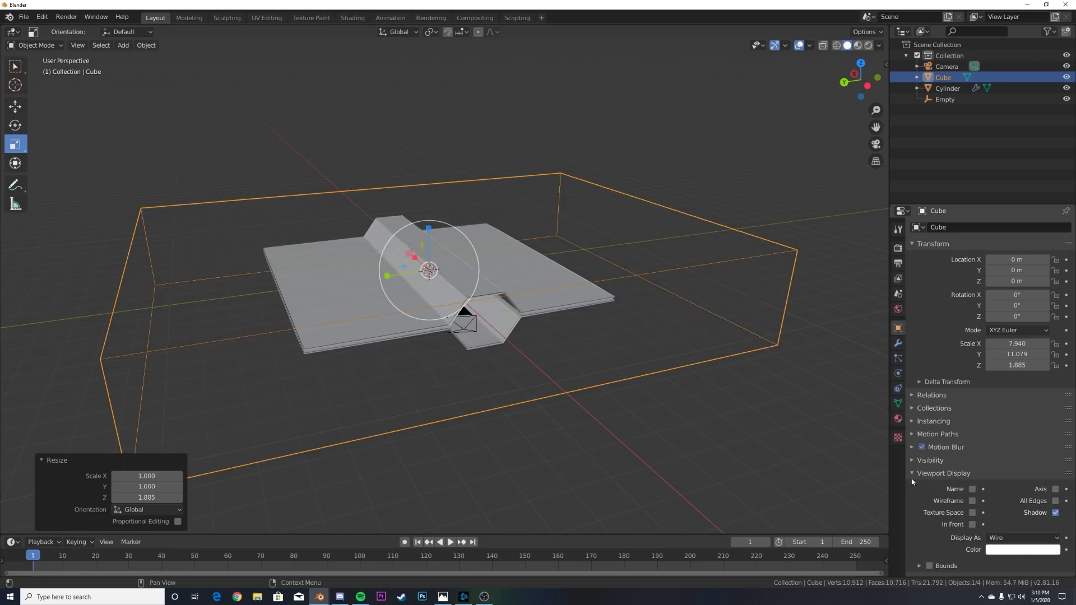
middle_click_drag(580, 378, 605, 320)
left_click(607, 319)
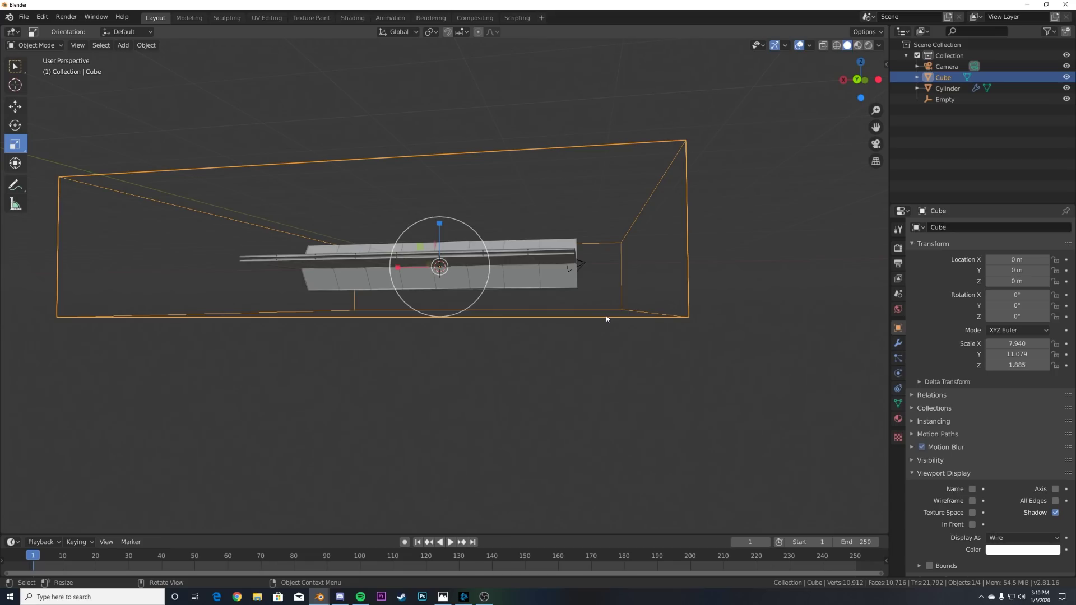
- Open the Shading workspace and briefly check the rendered view before returning to material preview
left_click(353, 18)
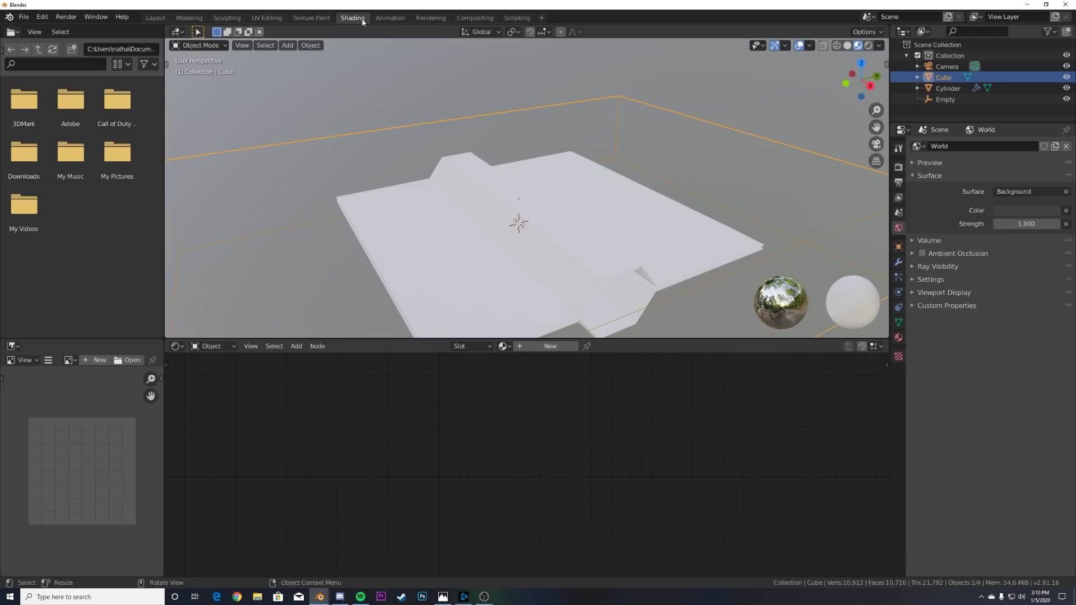
left_click(867, 45)
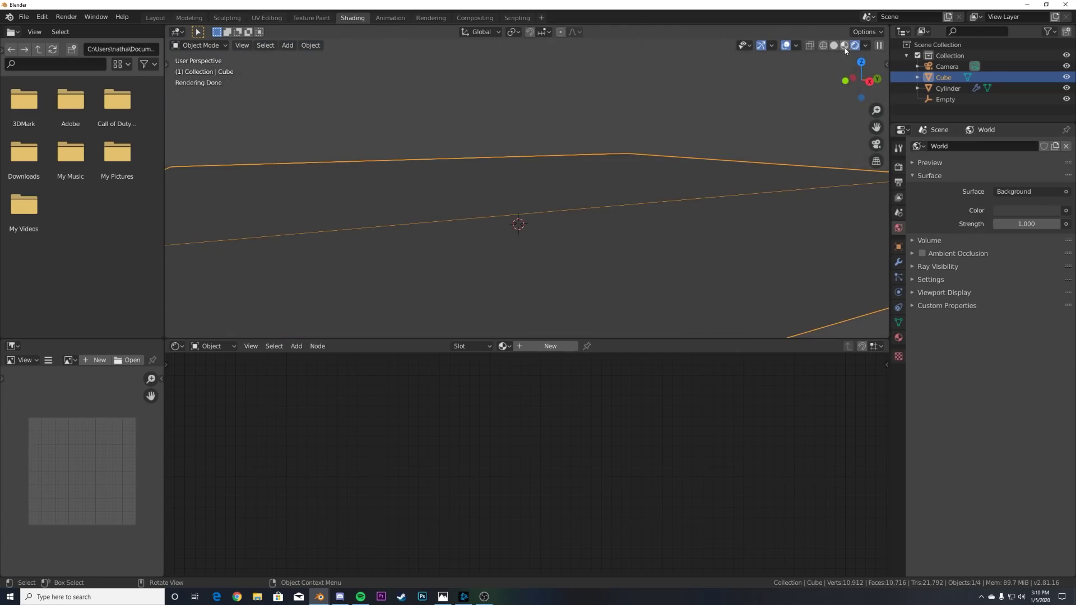
left_click(844, 45)
- Give the tunnel a new material with Metallic at 1.000 and a pure white base color
scroll(606, 222, "up", 3)
middle_click_drag(637, 242, 633, 208)
left_click(641, 177)
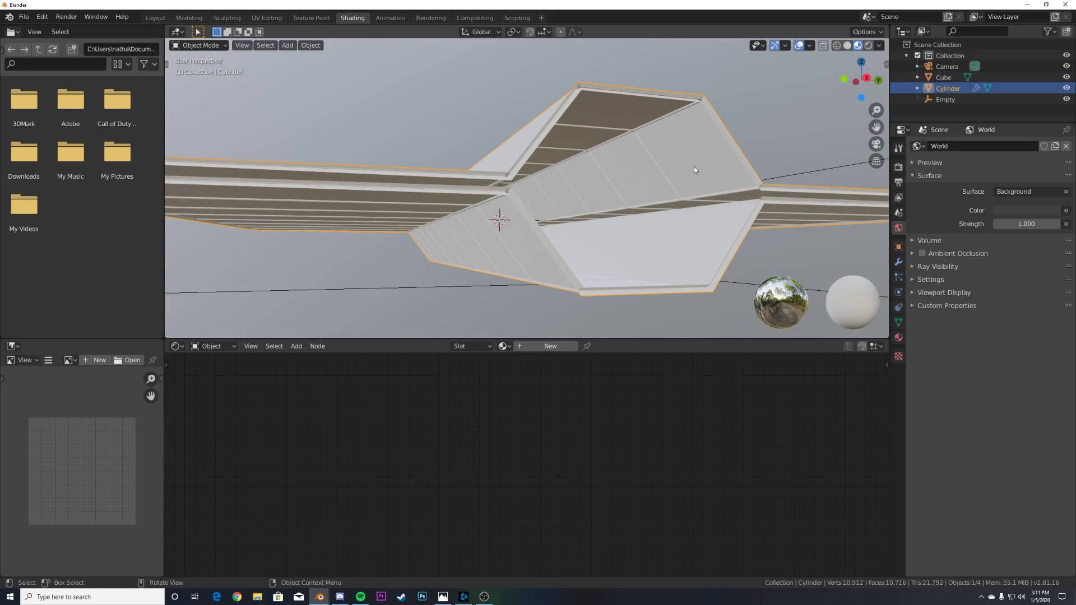
left_click(547, 345)
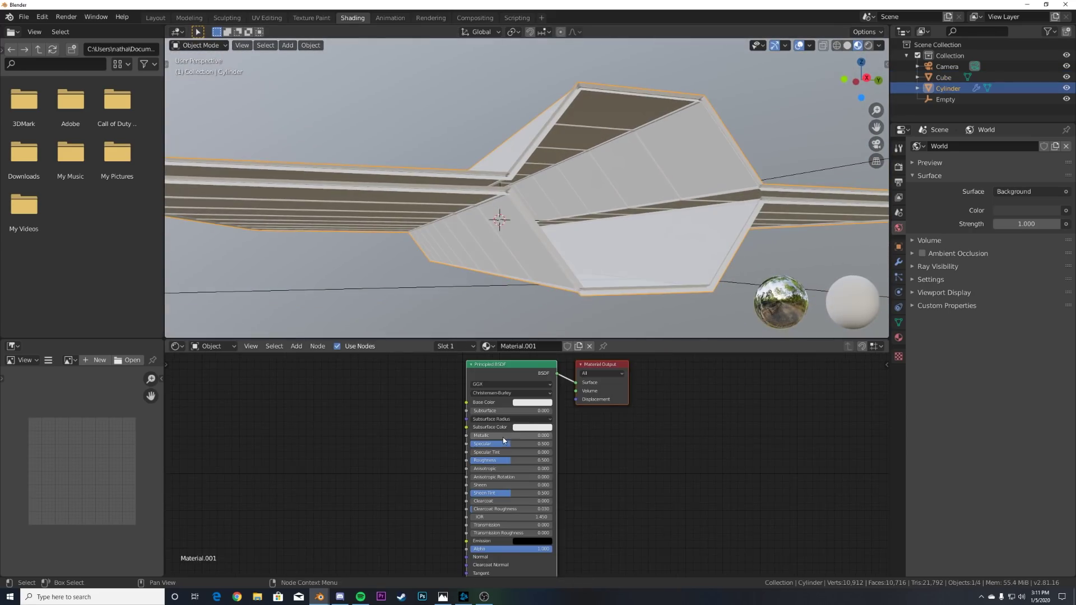
left_click_drag(502, 437, 552, 437)
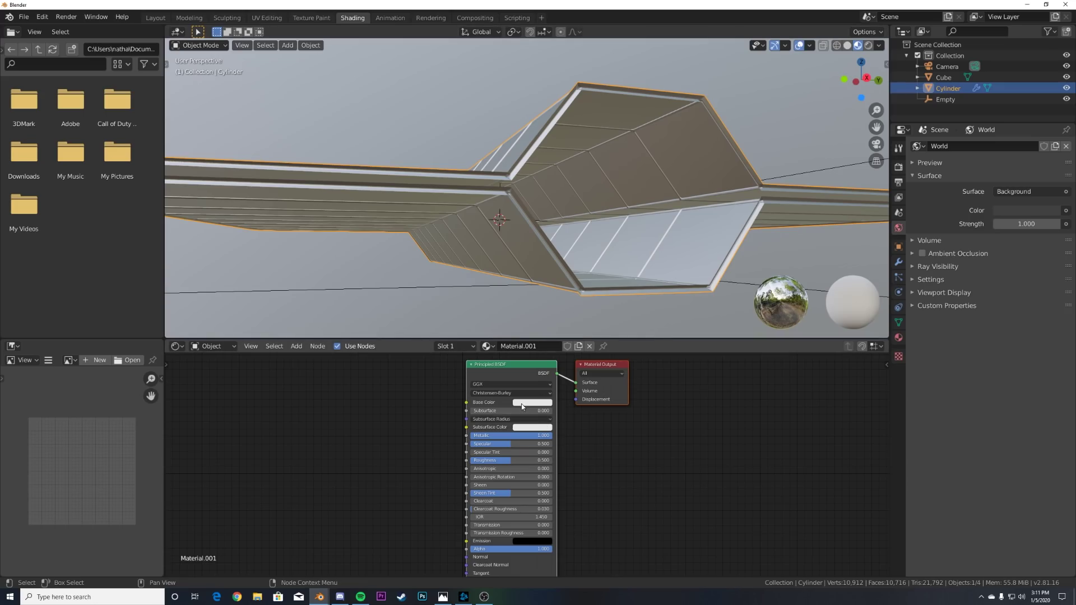
left_click(522, 405)
left_click_drag(580, 299, 580, 287)
- Create a new material on the enclosing cube and replace its Principled BSDF with a Principled Volume node
middle_click_drag(605, 173, 609, 197)
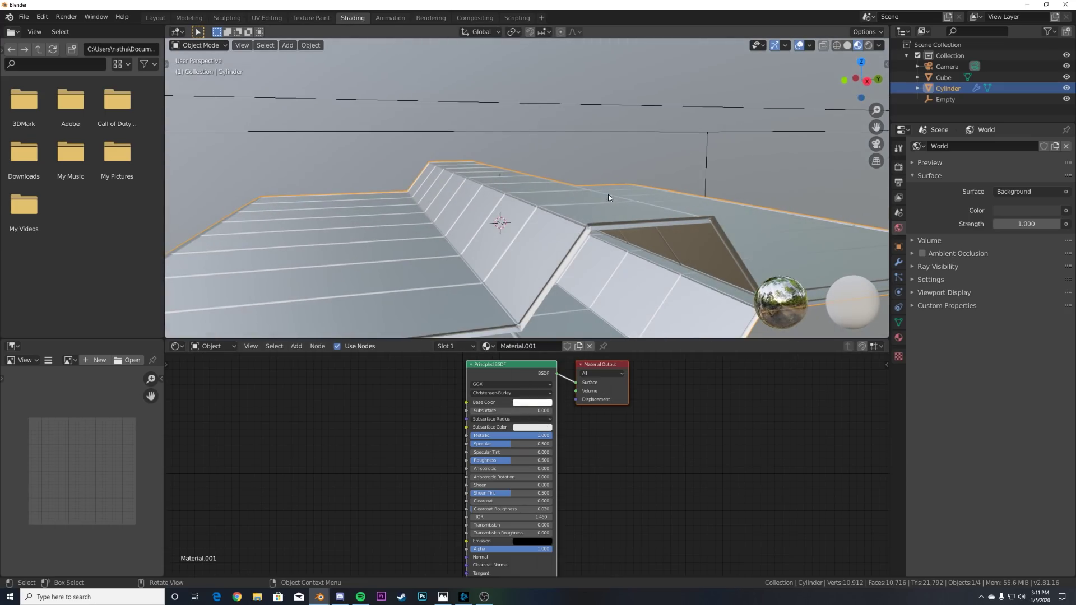
left_click(623, 132)
left_click(551, 346)
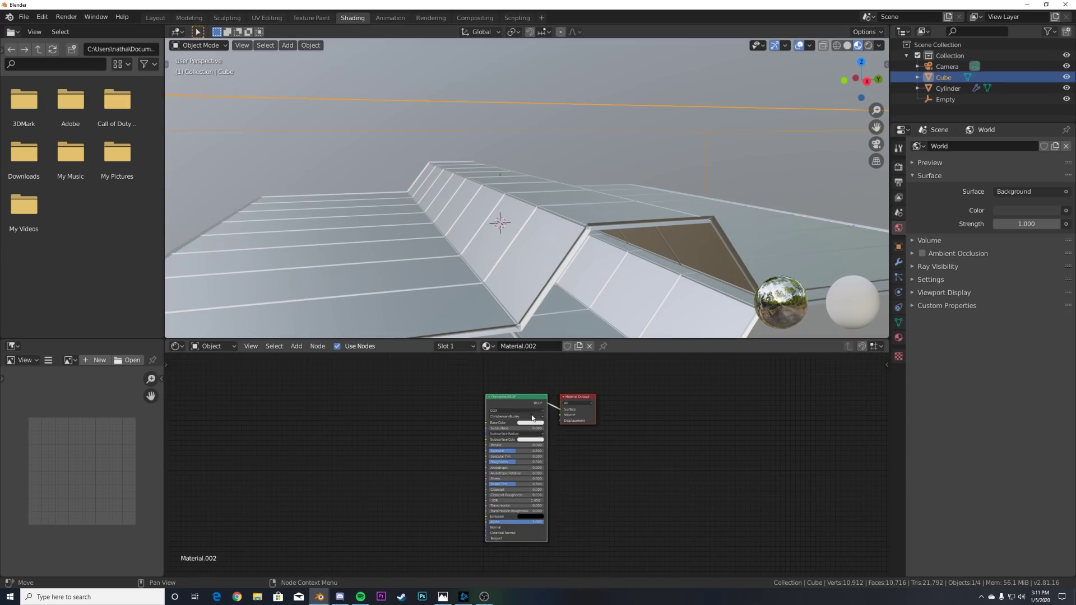
left_click(526, 402)
key("x")
key("shift+a")
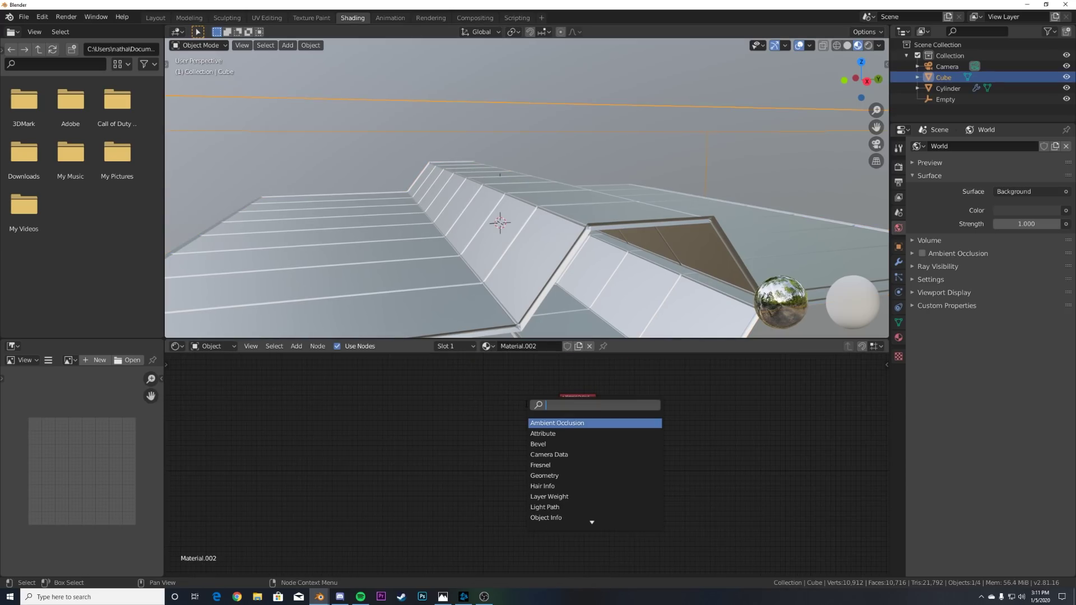
type("vol")
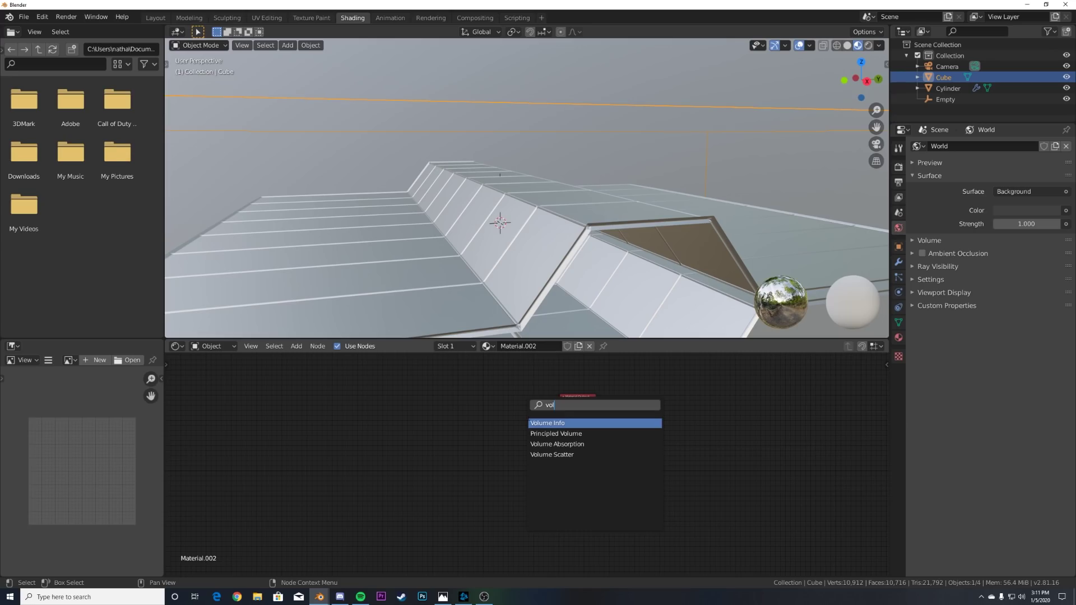
key("Down")
key("Return")
left_click(524, 384)
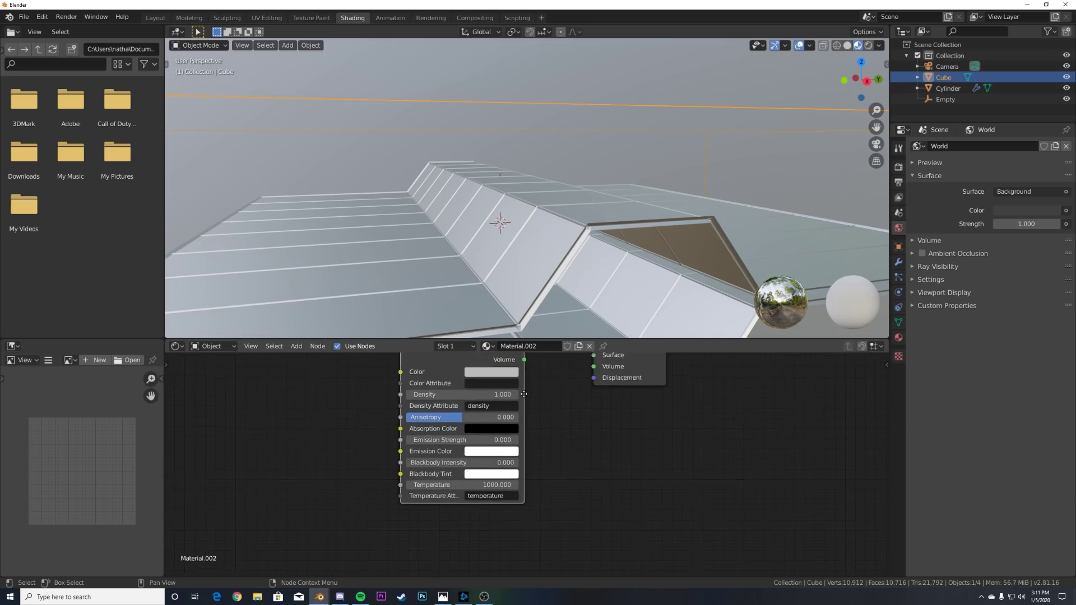
- Set the Principled Volume density to 0.3 and connect its output to the Material Output's Volume input
left_click(470, 416)
type("0.3")
key("Return")
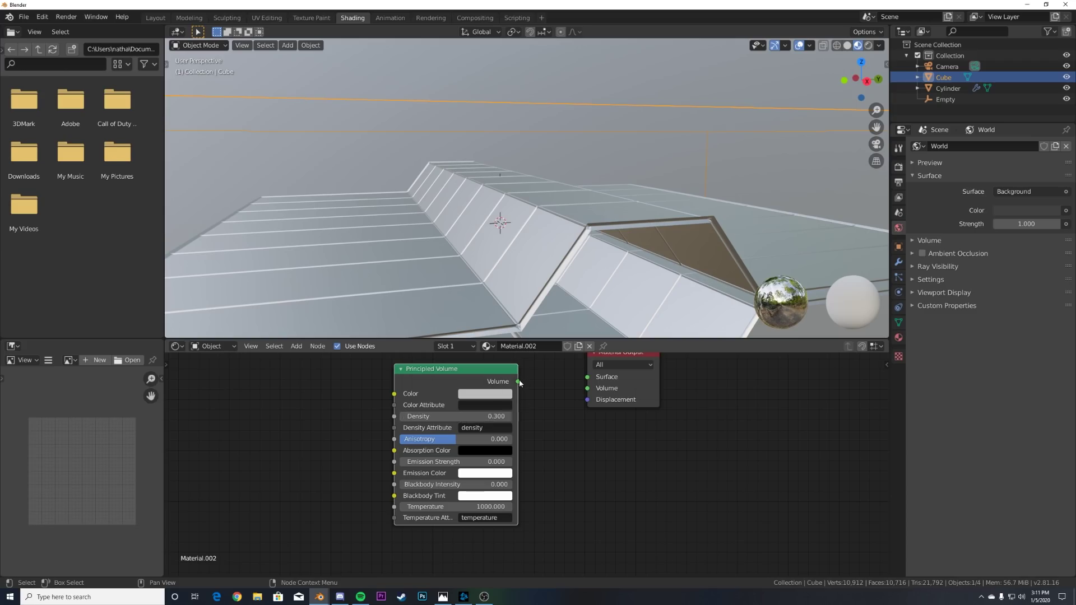
left_click_drag(519, 382, 616, 388)
middle_click_drag(616, 387, 608, 422)
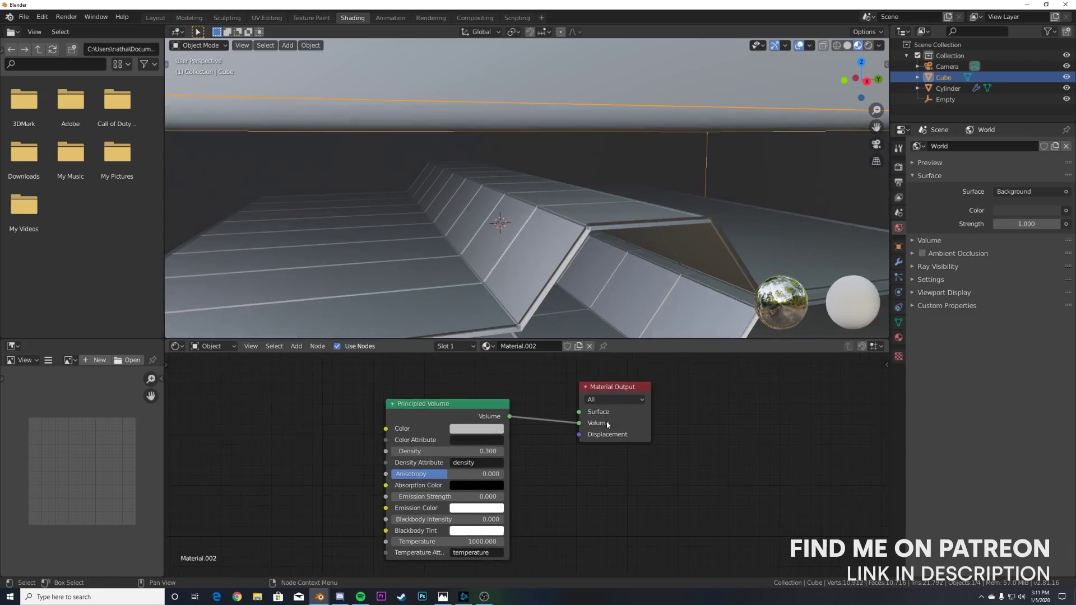
mouse_move(578, 423)
left_mouse_down()
mouse_move(578, 413)
mouse_move(579, 423)
left_mouse_up()
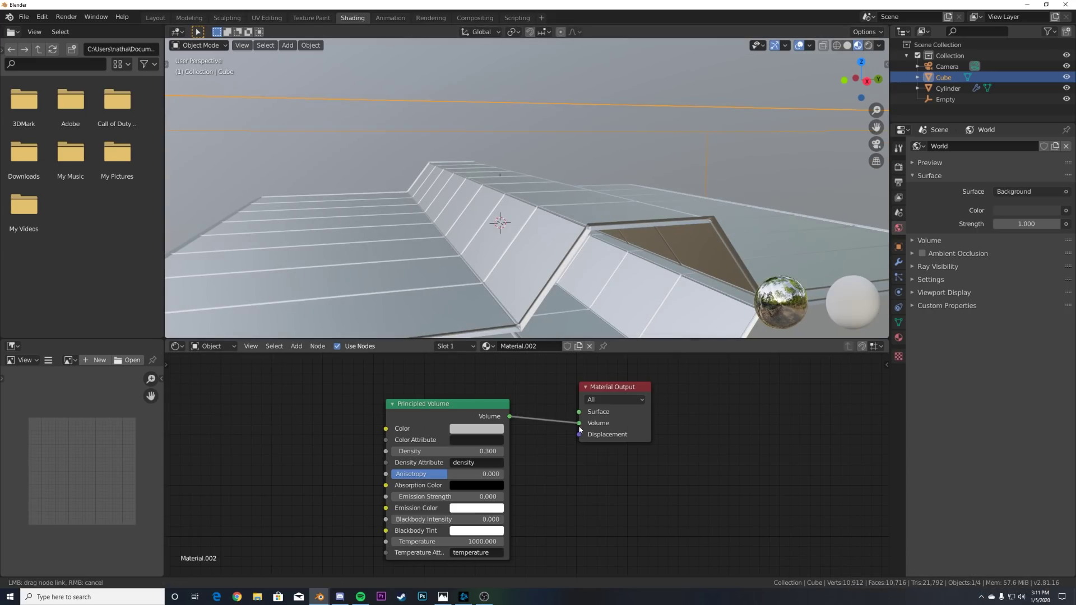
- Inspect the fog through the camera and from outside, and add a point light at the scene's center
middle_click_drag(611, 275, 601, 273)
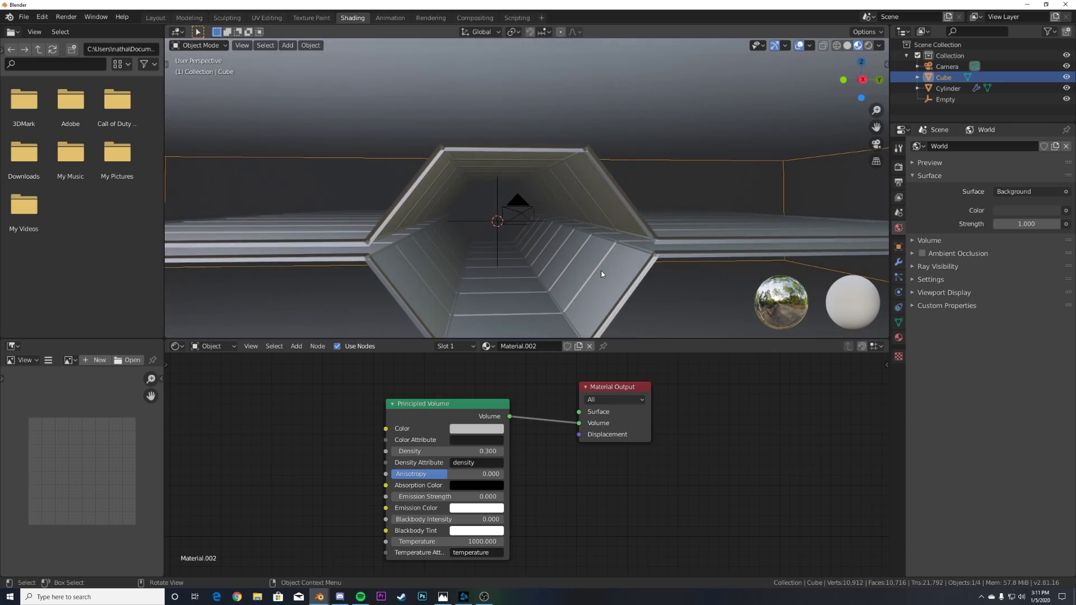
key("KP_0")
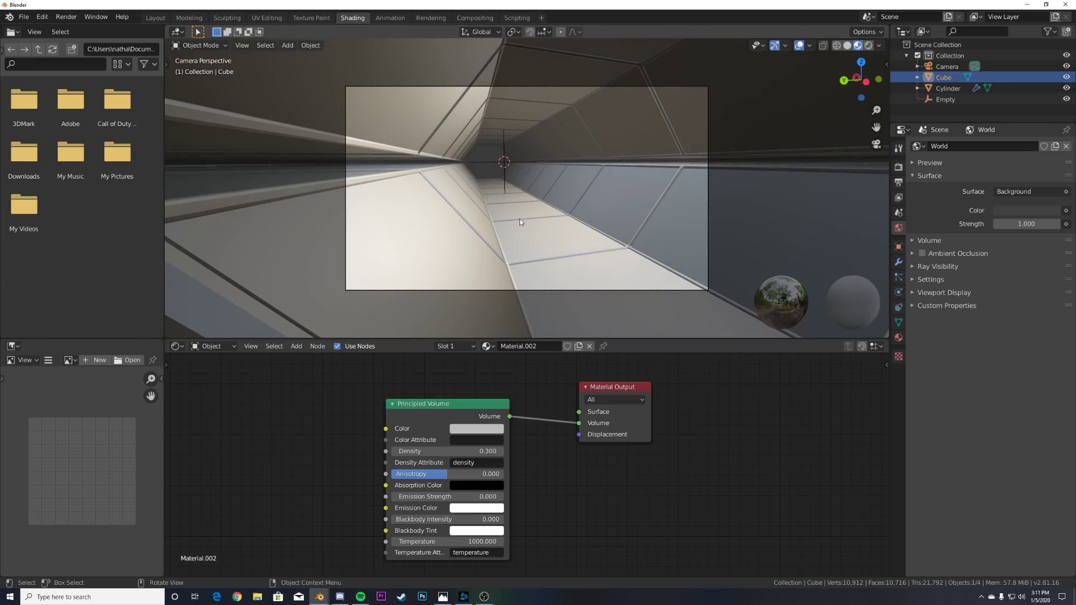
middle_click_drag(557, 167, 307, 143)
scroll(475, 156, "up", 3)
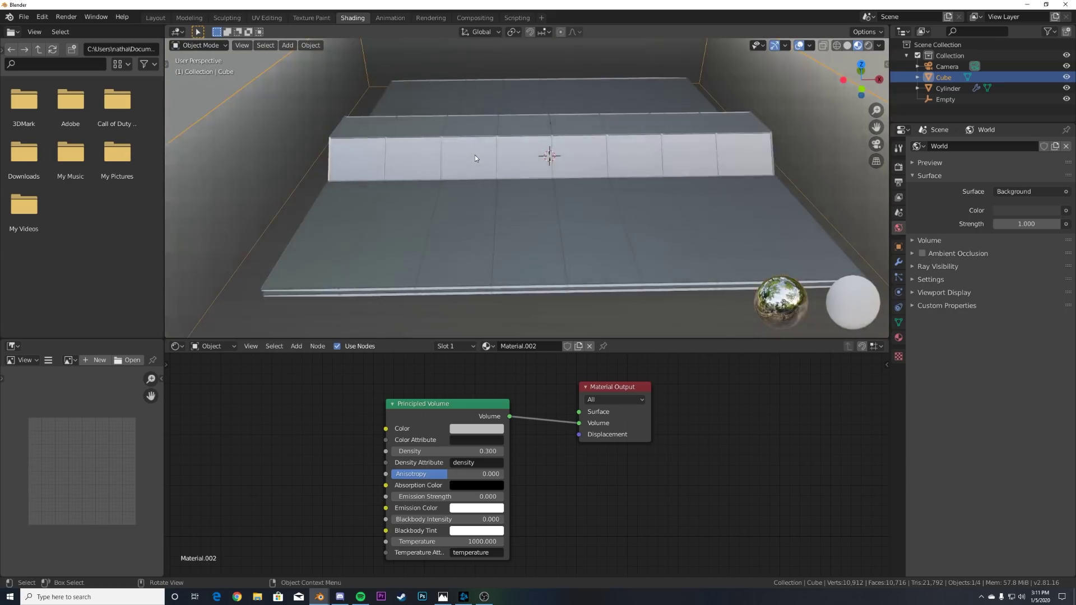
middle_click_drag(475, 156, 594, 228, "shift")
scroll(455, 201, "down", 3)
middle_click_drag(456, 205, 658, 225)
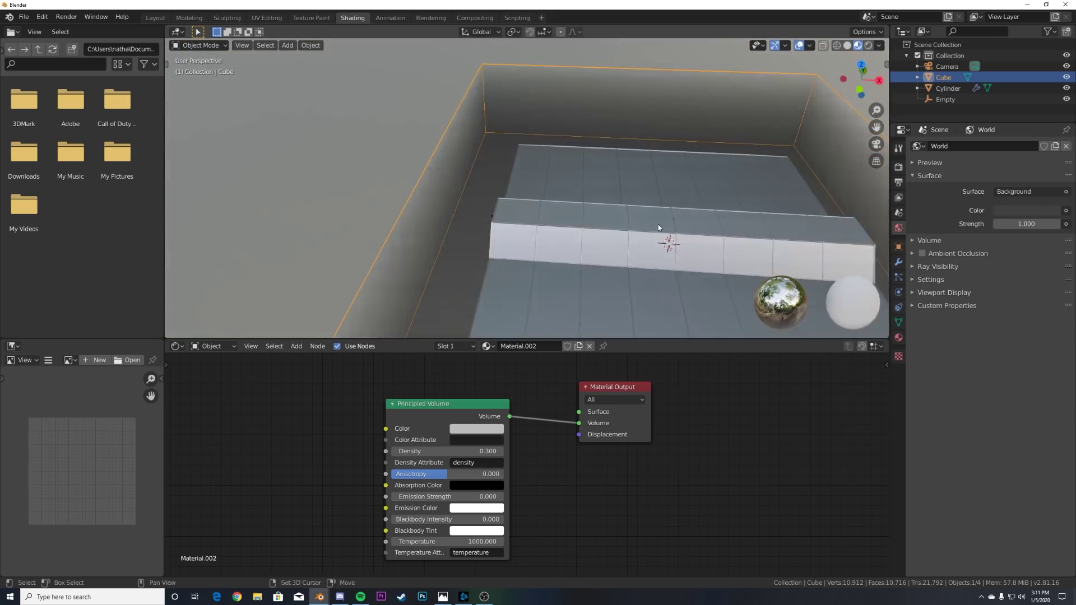
key("shift+a")
mouse_move(619, 353)
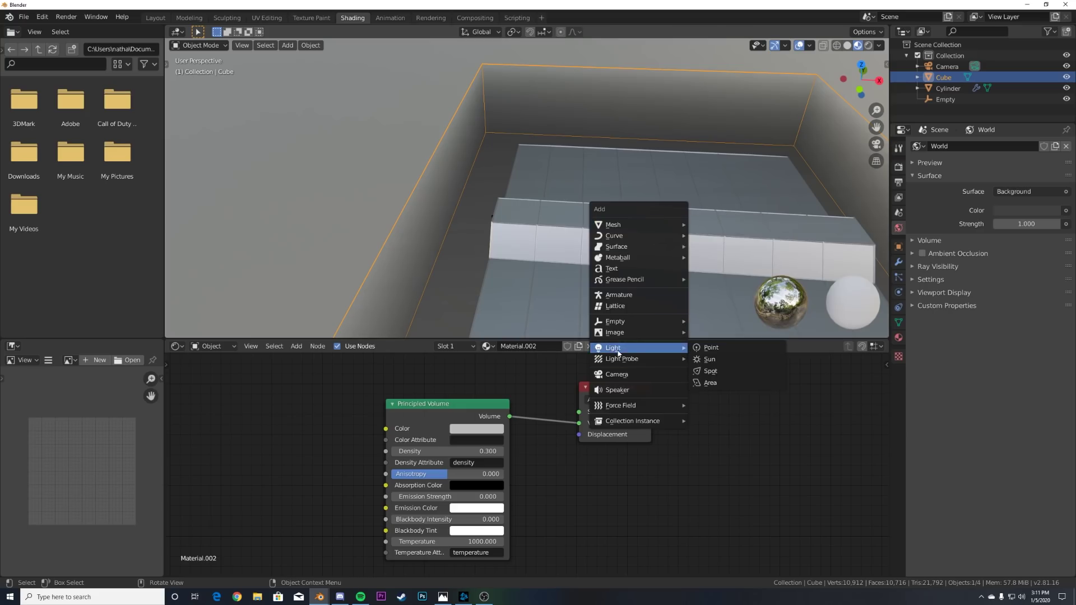
left_click(710, 347)
scroll(701, 275, "down", 3)
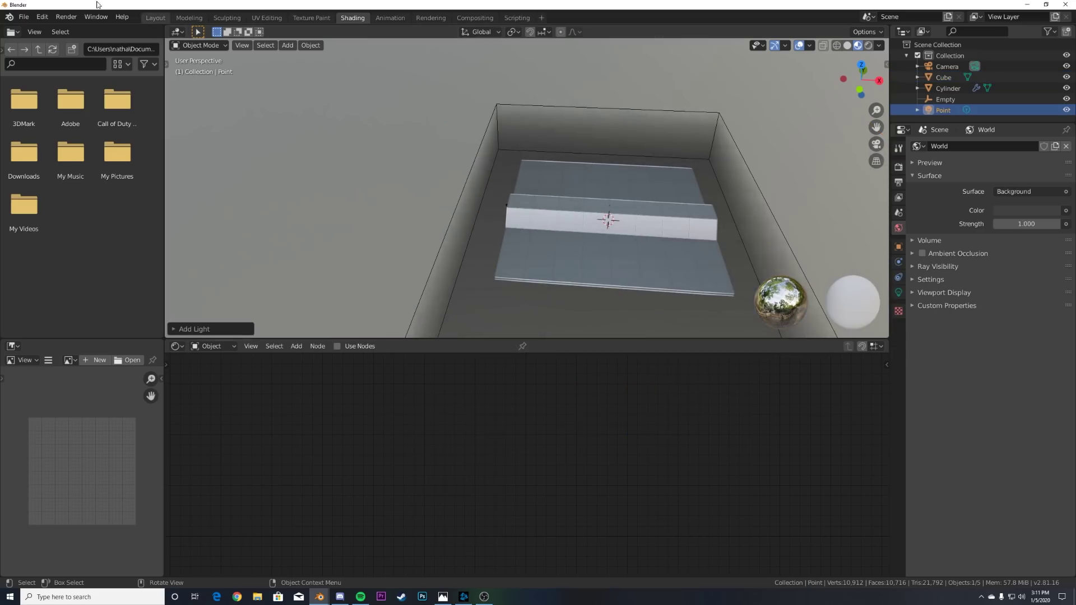
- Move the point light along the X axis toward the tunnel's far end and check it through the camera
left_click(168, 65)
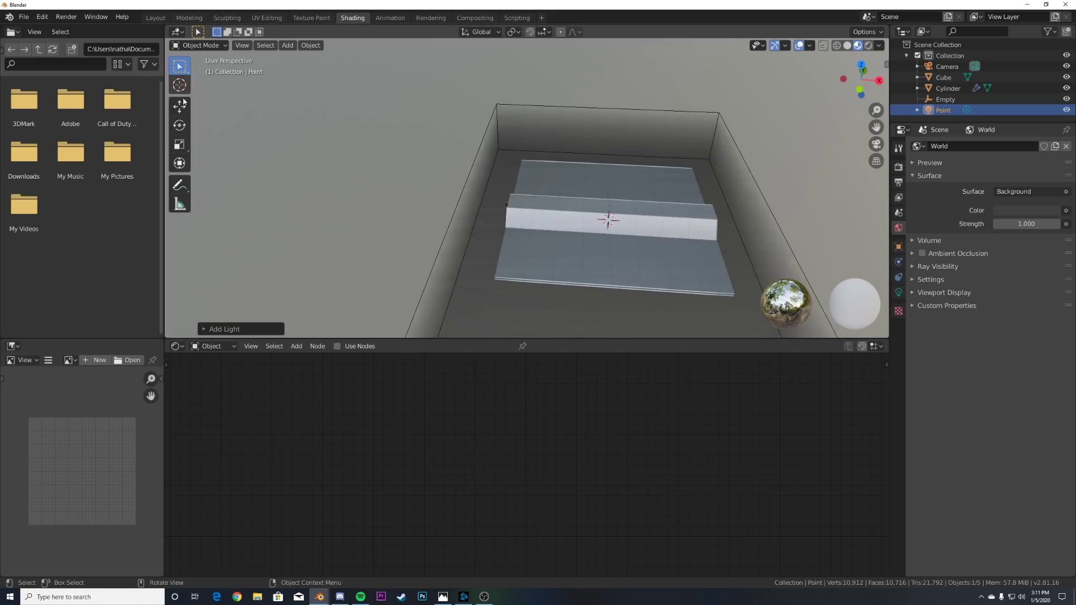
left_click(180, 106)
left_click_drag(660, 221, 723, 227)
key("KP_0")
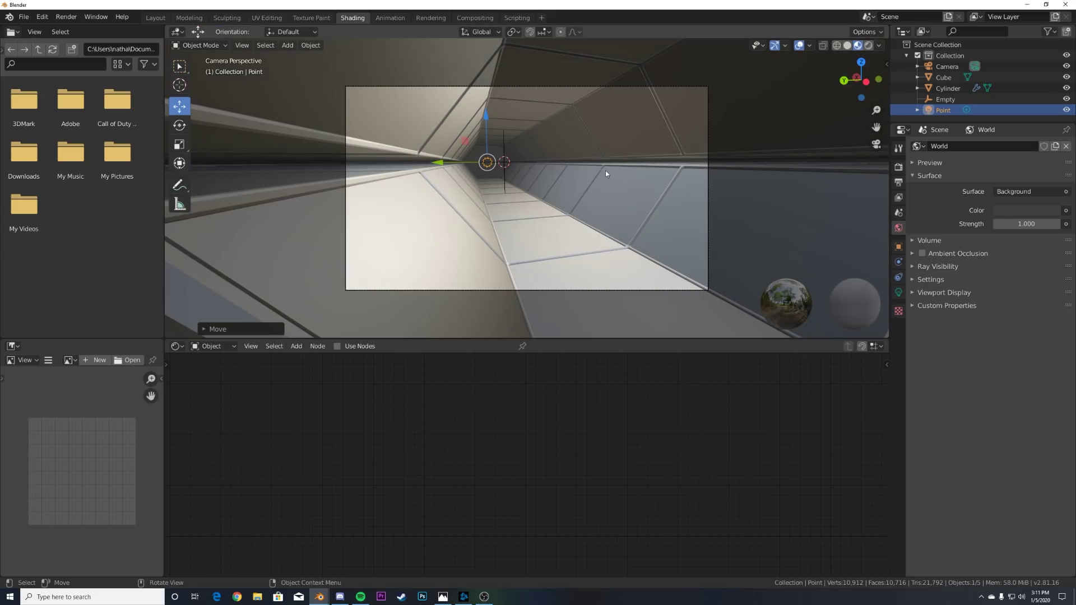
- Set the point light's power to 10000 W and fit the camera frame in the viewport
left_click(899, 293)
left_click(1028, 218)
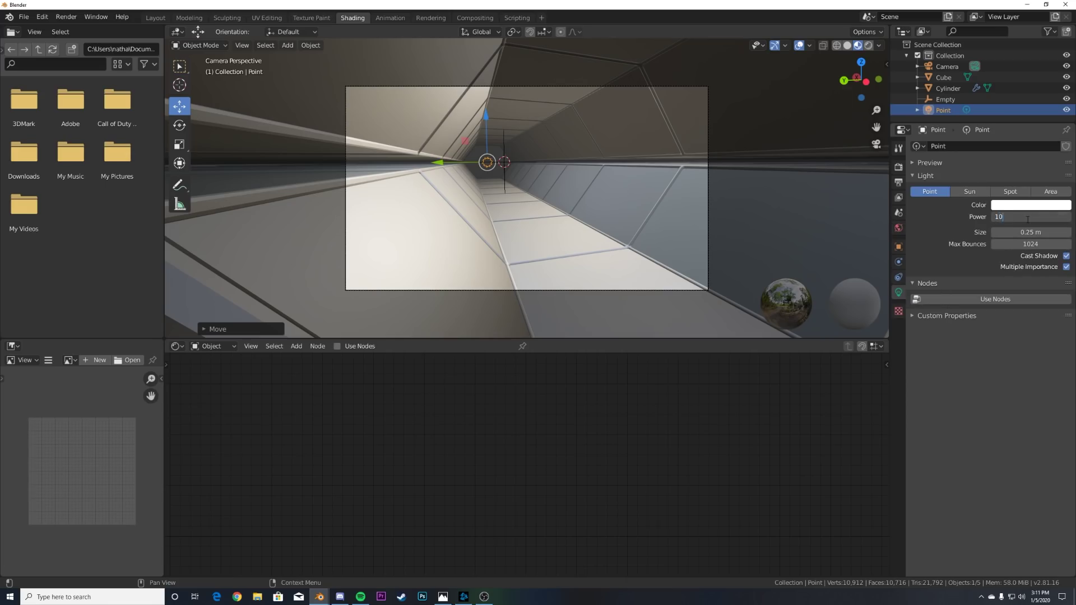
type("10000")
key("Return")
key("Home")
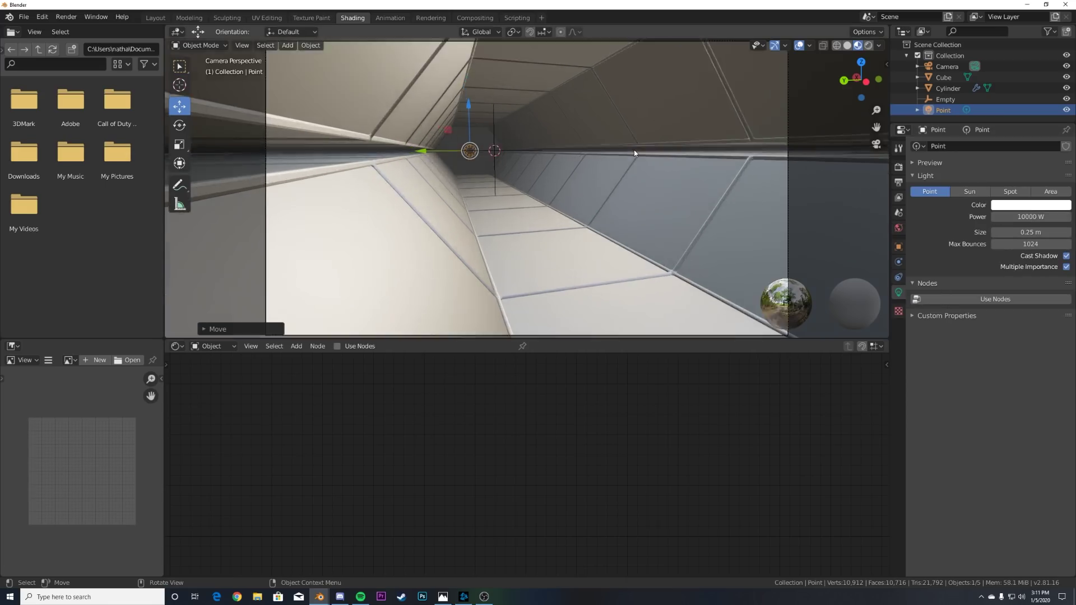
- Enable scene lights in the material preview and inspect the lit tunnel from outside and through the camera
left_click(879, 46)
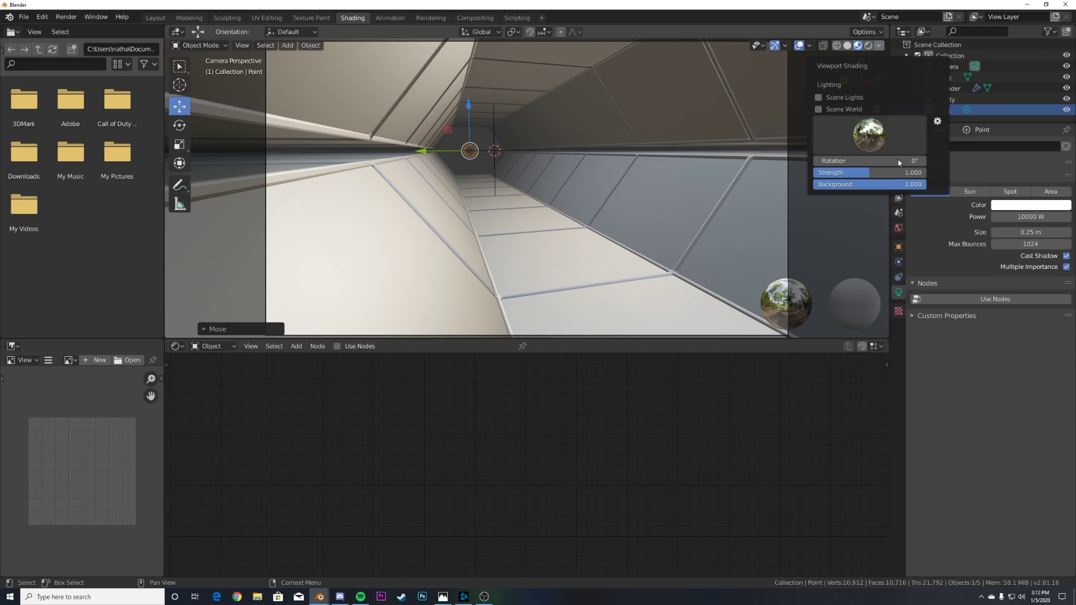
left_click(819, 98)
mouse_move(530, 172)
middle_mouse_down()
mouse_move(543, 163)
mouse_move(534, 190)
middle_mouse_up()
left_click(548, 200)
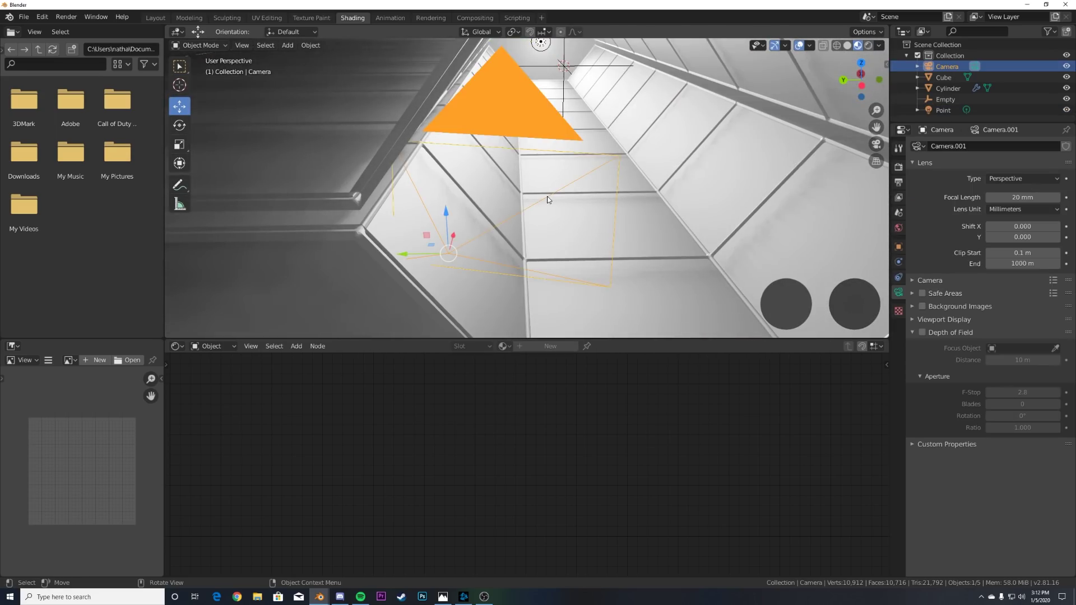
scroll(548, 200, "down", 4)
middle_click_drag(583, 231, 593, 212)
scroll(591, 209, "up", 4)
key("KP_0")
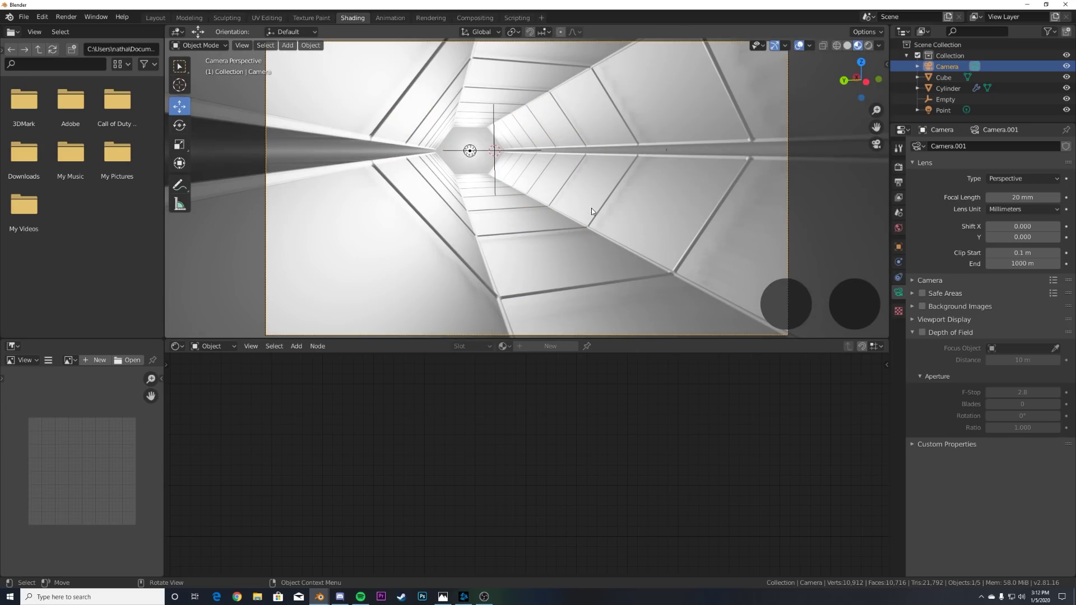
- Shift the point light along the Y axis toward the tunnel's right side and change its color to light cyan
left_click(472, 158)
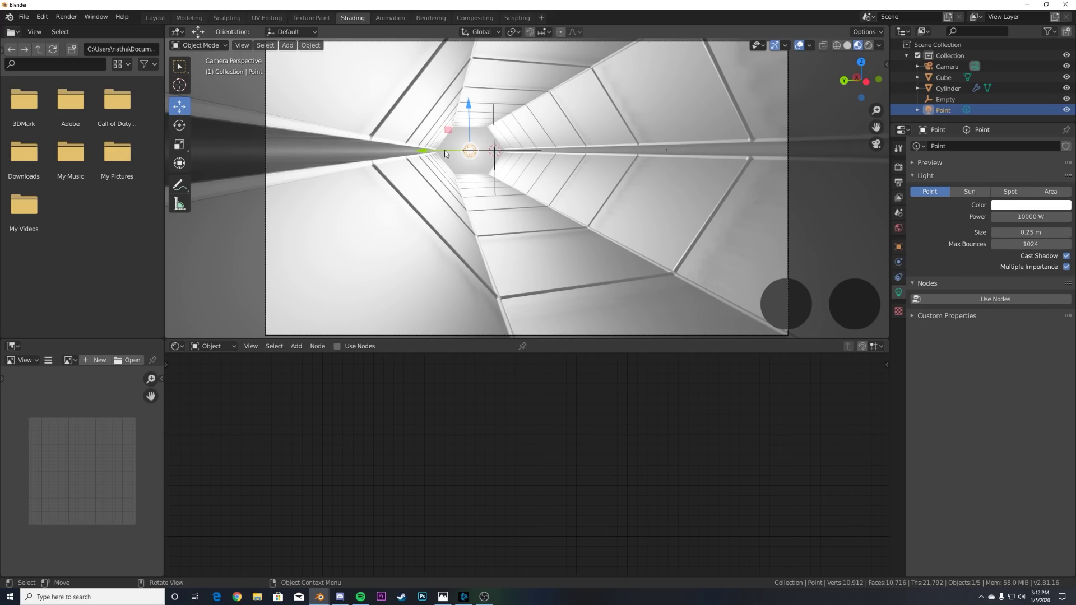
left_click_drag(429, 152, 466, 151)
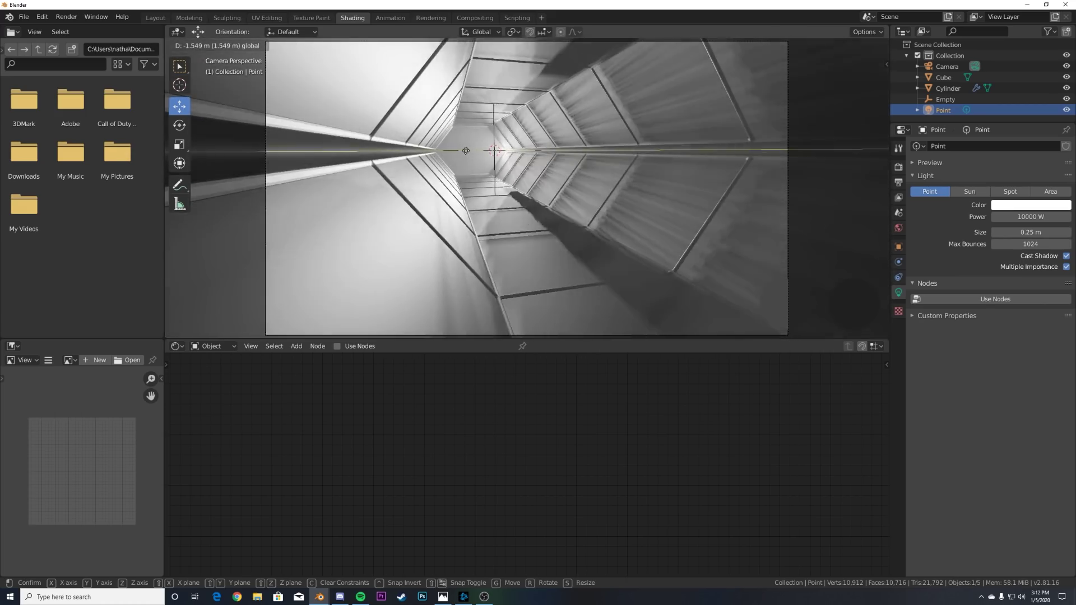
left_click(1003, 206)
left_click(1019, 80)
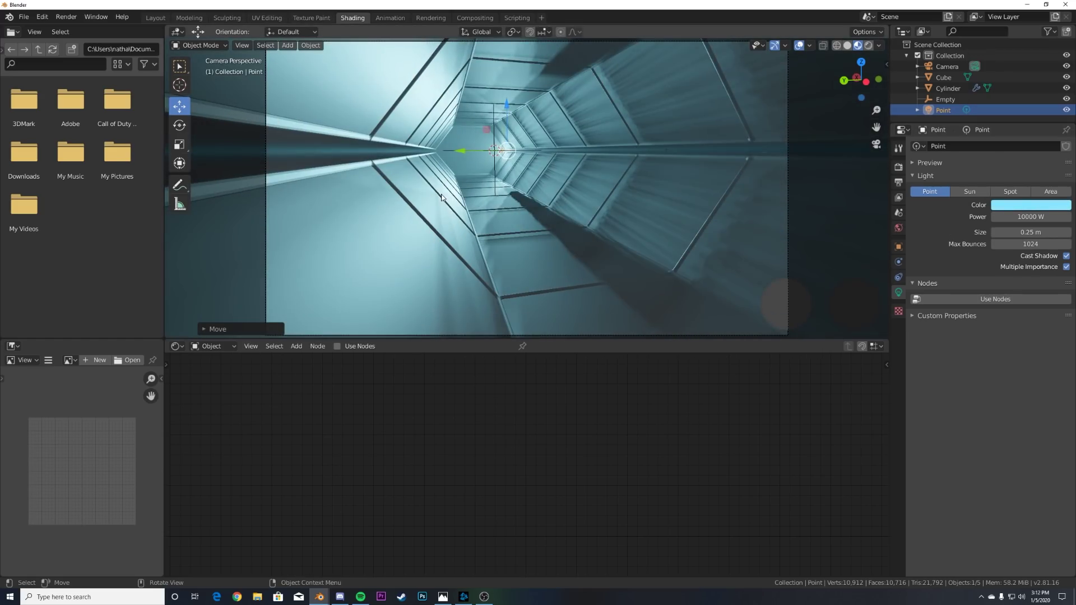
- Enlarge the node editor and collapse the file browser and image editor areas beside the viewport
left_click_drag(563, 341, 567, 298)
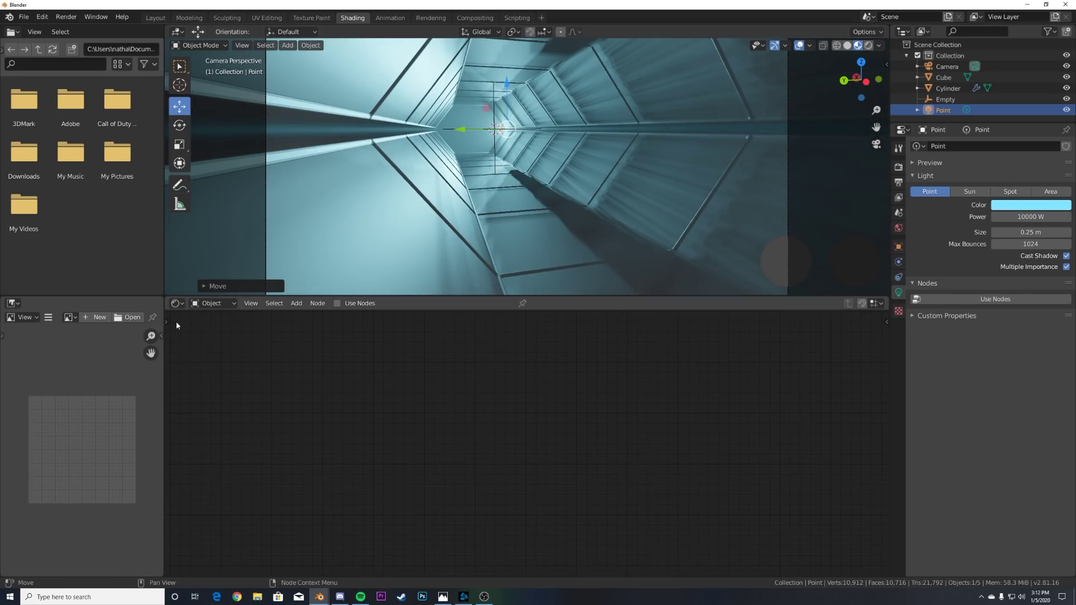
left_click_drag(166, 299, 100, 337)
left_click_drag(165, 290, 78, 219)
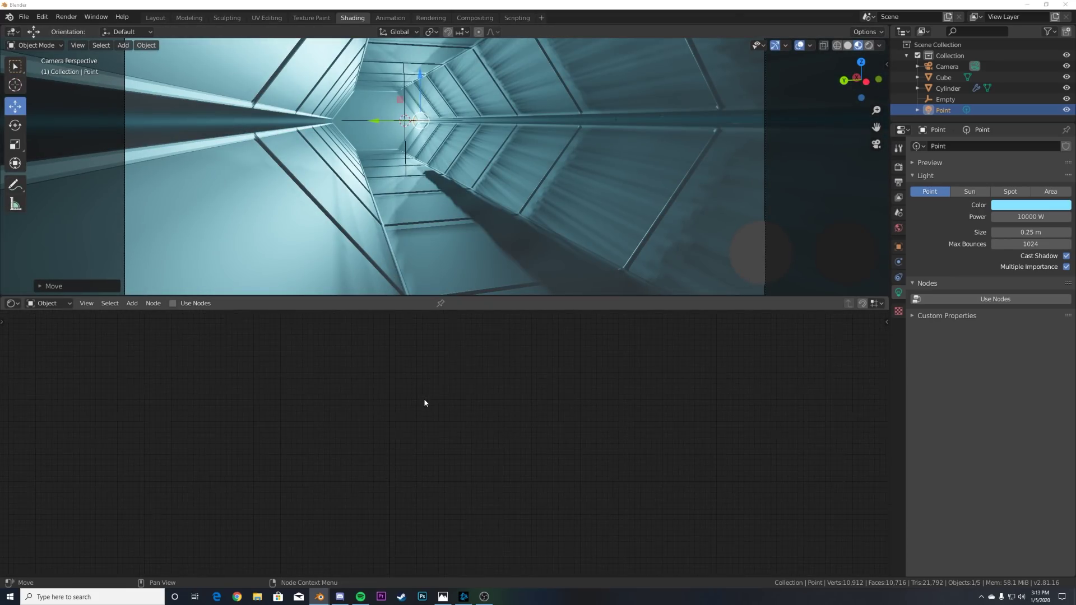
- Select the tunnel cylinder and add a Musgrave Texture node to its material, placed ahead of the Principled BSDF
left_click(456, 205)
key("Home")
scroll(538, 409, "up", 2)
scroll(460, 412, "down", 1)
middle_click_drag(457, 415, 521, 443)
key("shift+a")
left_click(446, 409)
type("mu")
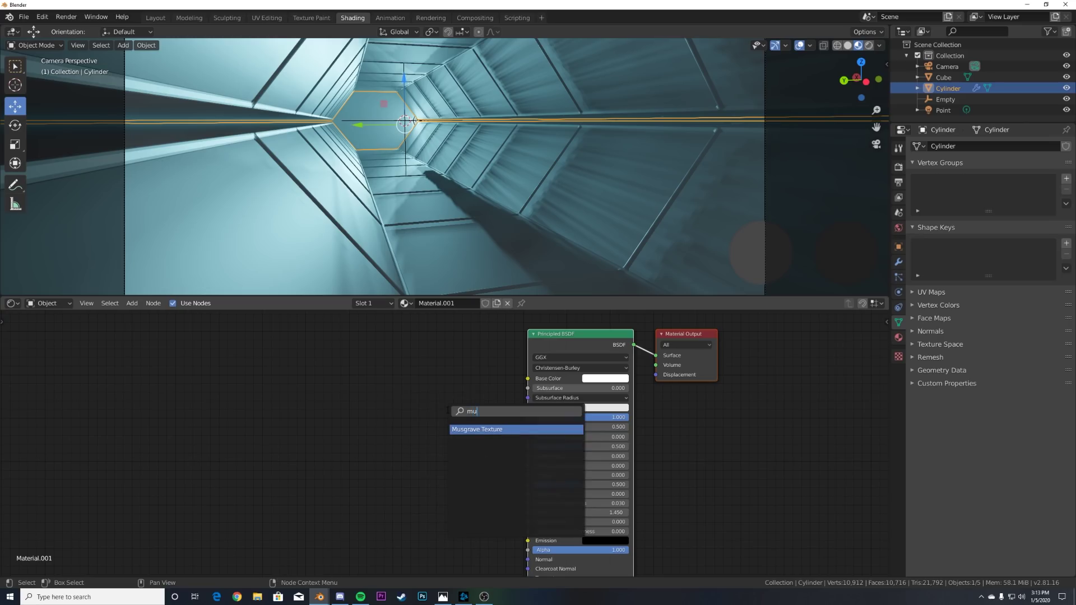
key("Return")
left_click(302, 387)
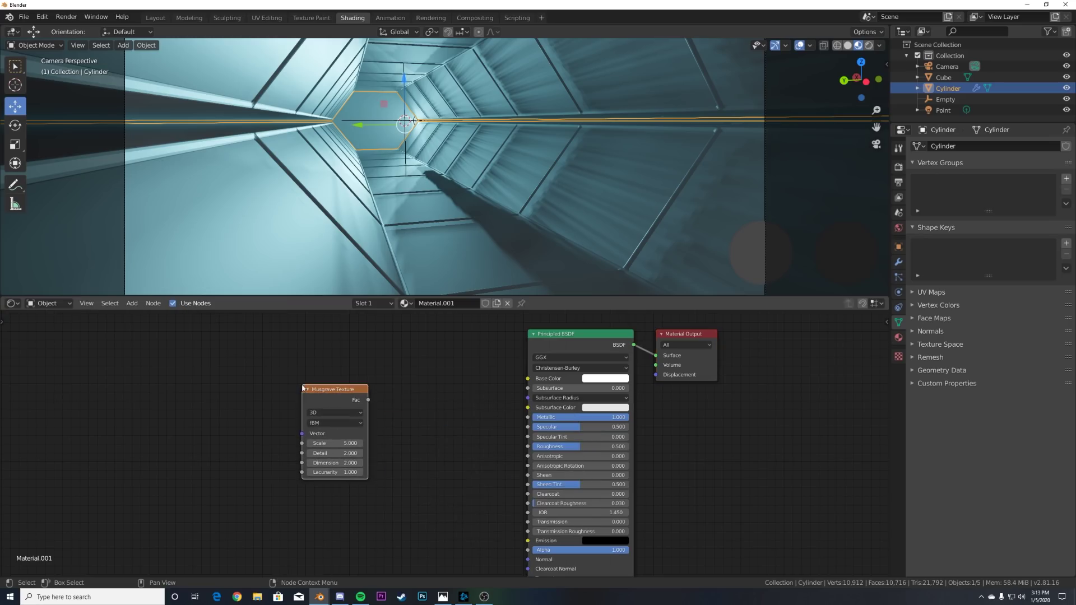
left_click_drag(334, 394, 348, 345)
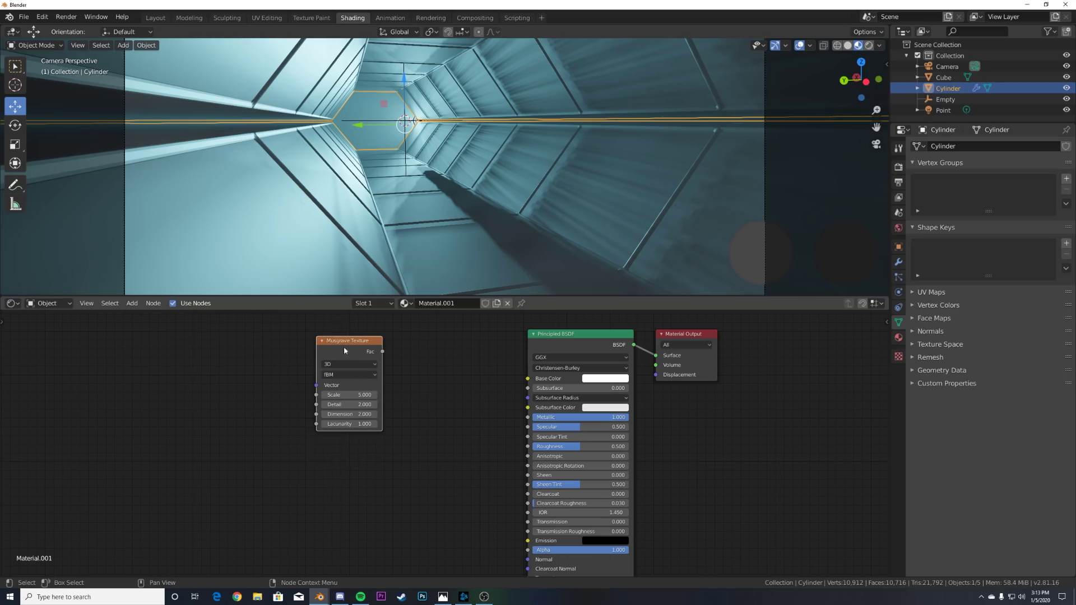
- Add a Voronoi Texture node below the Musgrave Texture and move both texture nodes further from the Principled BSDF
key("shift+a")
left_click(378, 466)
type("vor")
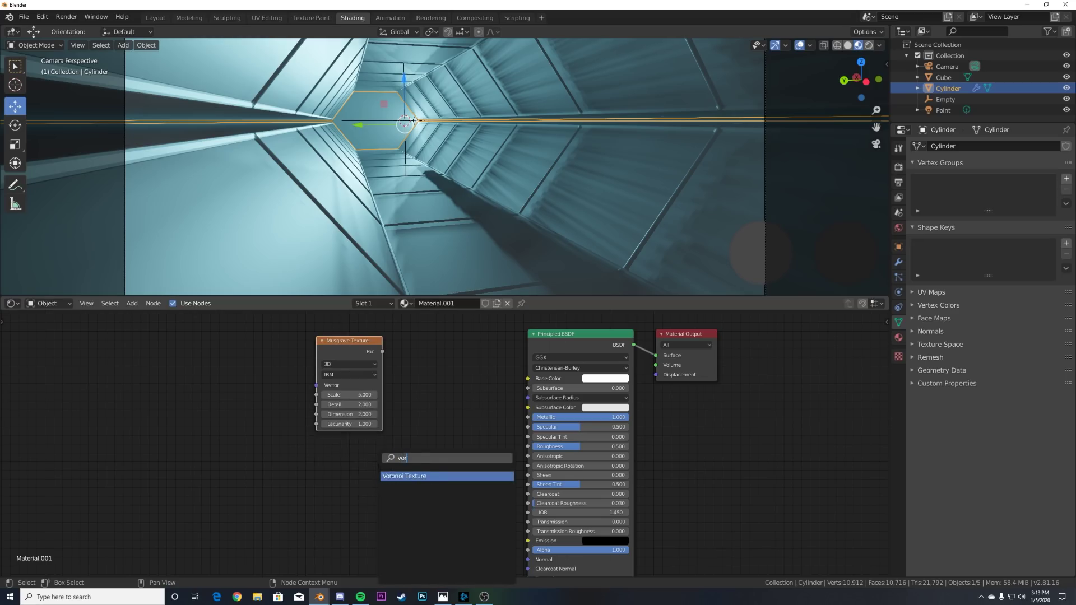
key("Return")
left_click(323, 448)
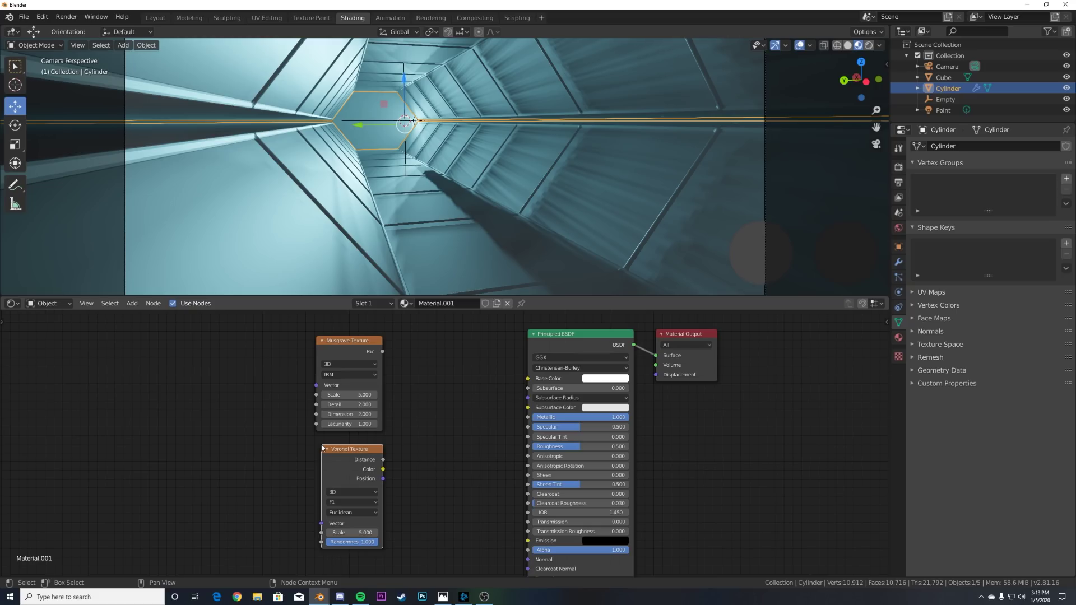
left_click_drag(354, 455, 267, 458)
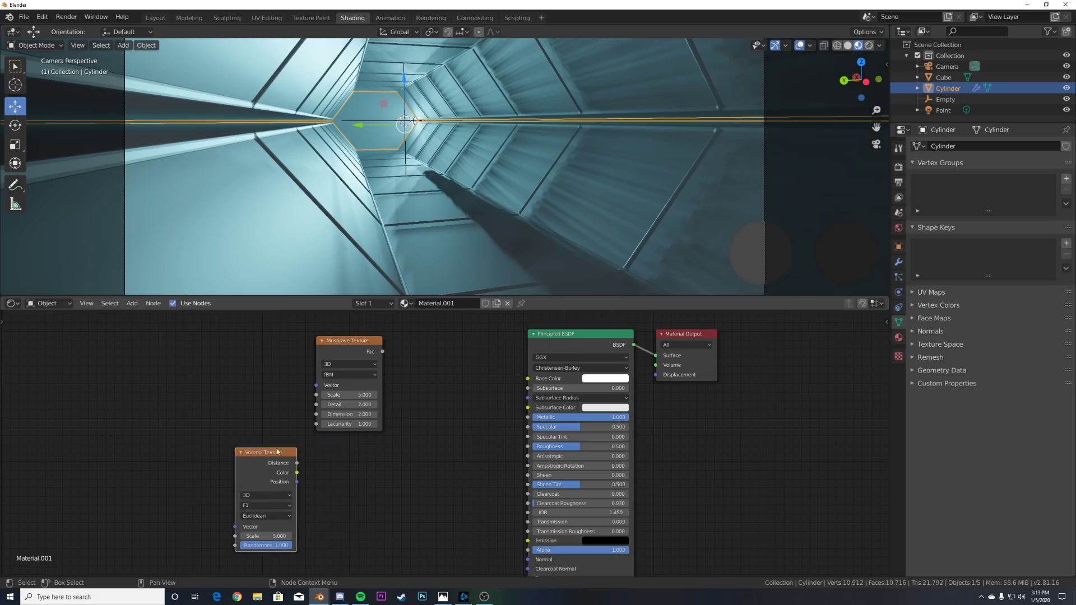
left_click_drag(351, 345, 276, 345)
- Add a ColorRamp node, connecting its Color to the Principled BSDF's Roughness and the Musgrave Fac to its Fac input
key("shift+a")
left_click(367, 416)
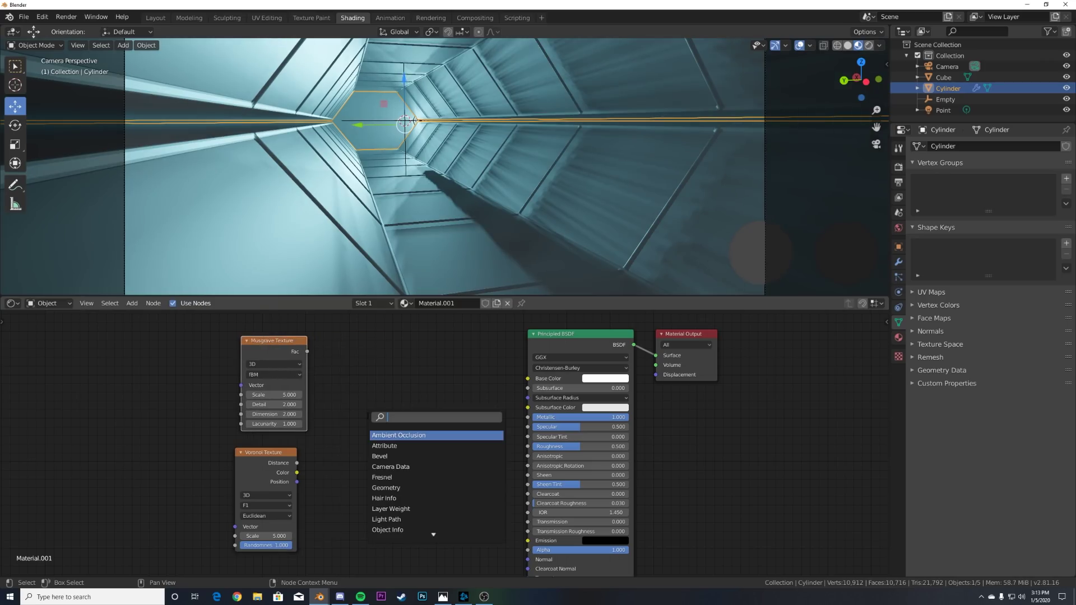
type("col")
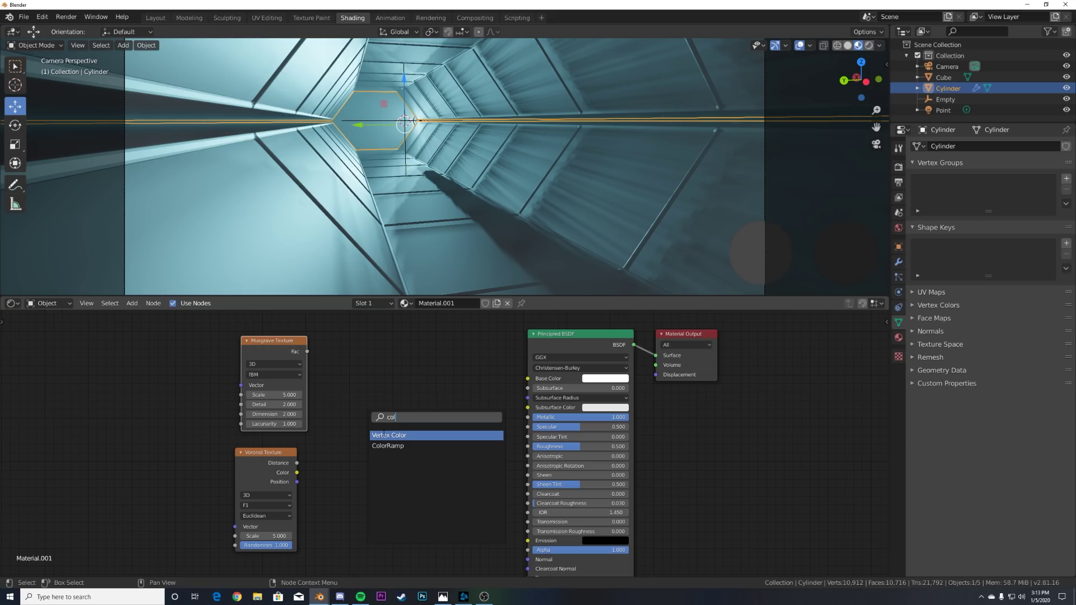
left_click(388, 445)
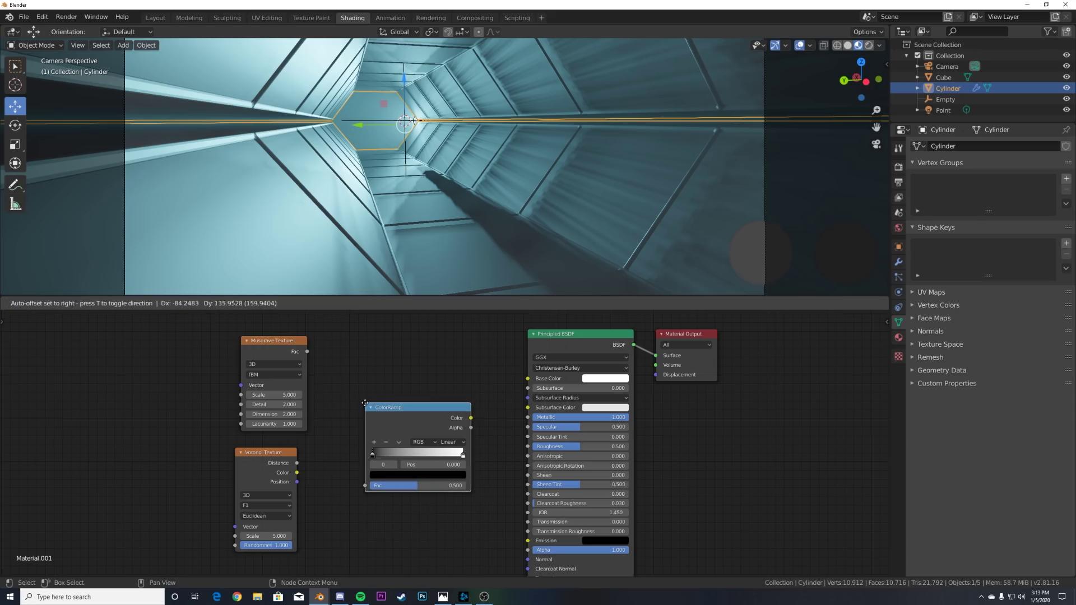
left_click_drag(471, 417, 527, 447)
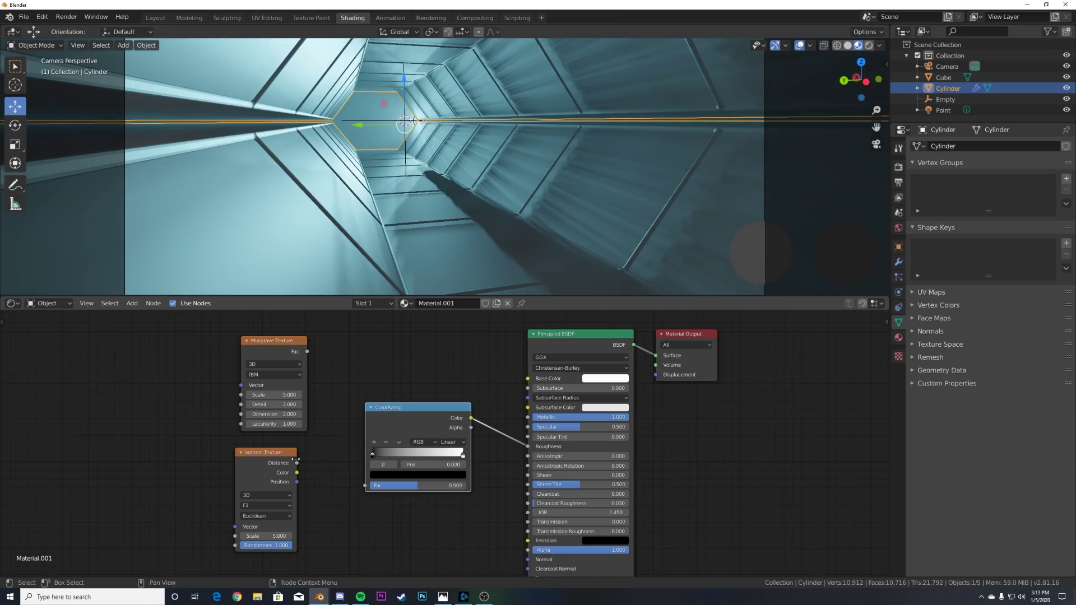
left_click_drag(285, 348, 365, 486)
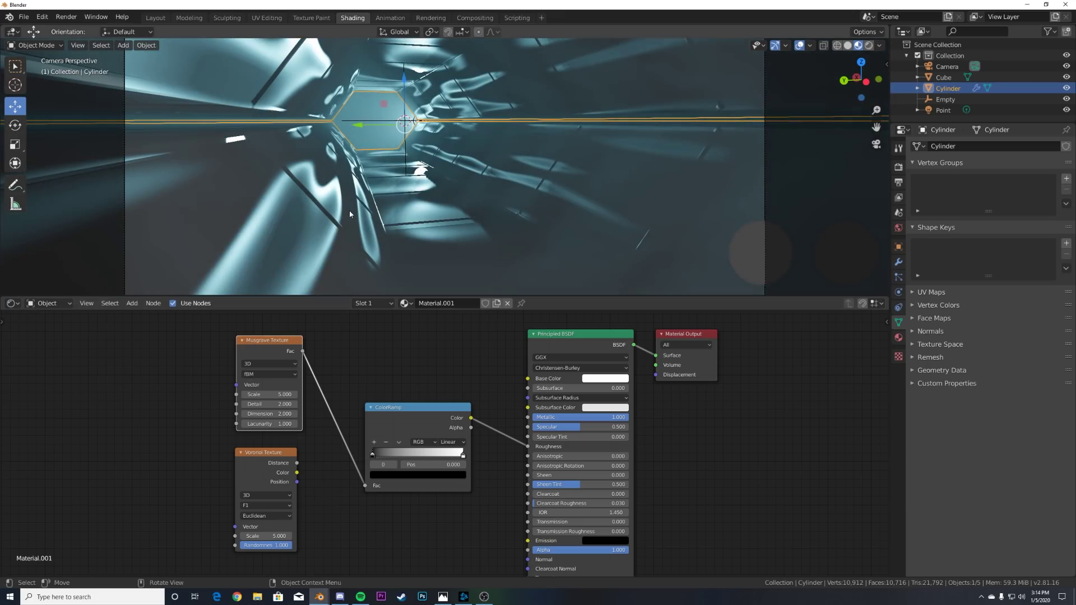
- Set the Musgrave Texture to Scale 1, Detail 16, Dimension 0 and Lacunarity 1.5
scroll(284, 382, "up", 2)
left_click_drag(359, 427, 303, 427)
left_click_drag(364, 413, 392, 410)
left_click(357, 395)
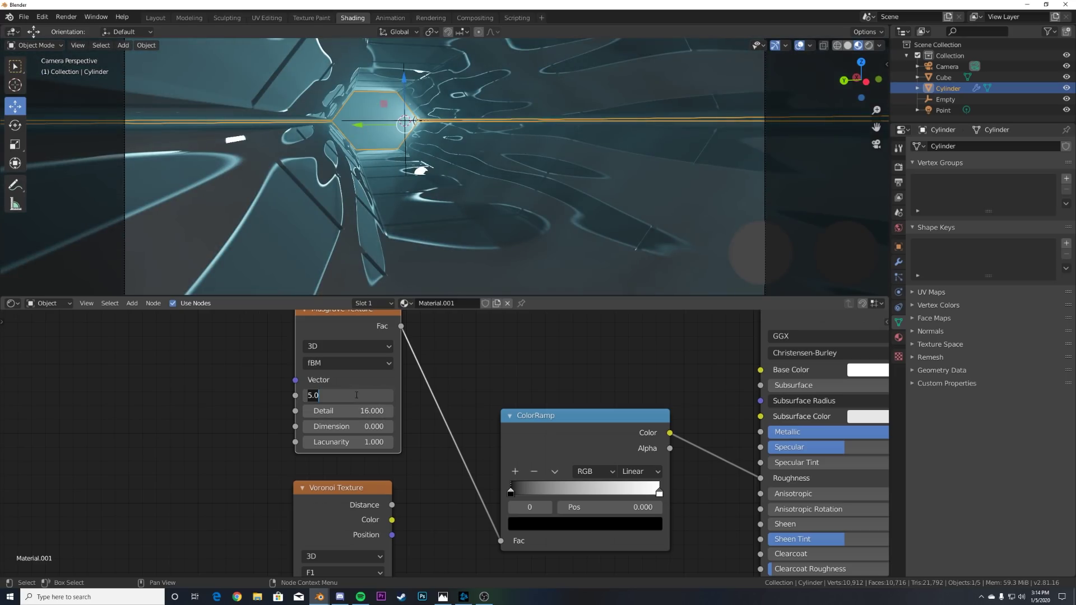
type("1")
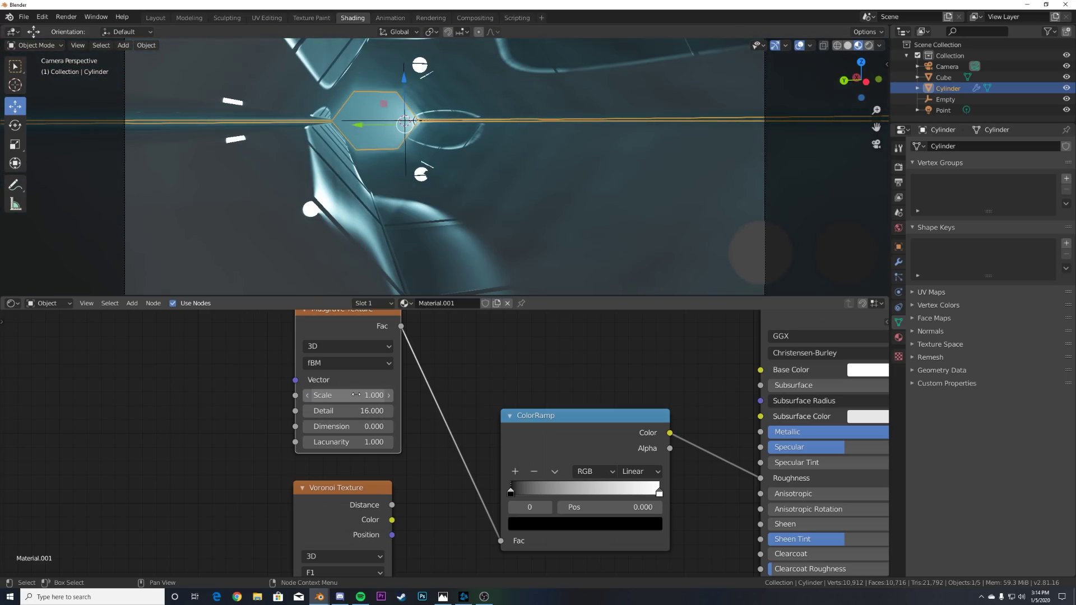
key("Return")
left_click_drag(348, 443, 377, 442)
scroll(415, 378, "down", 3)
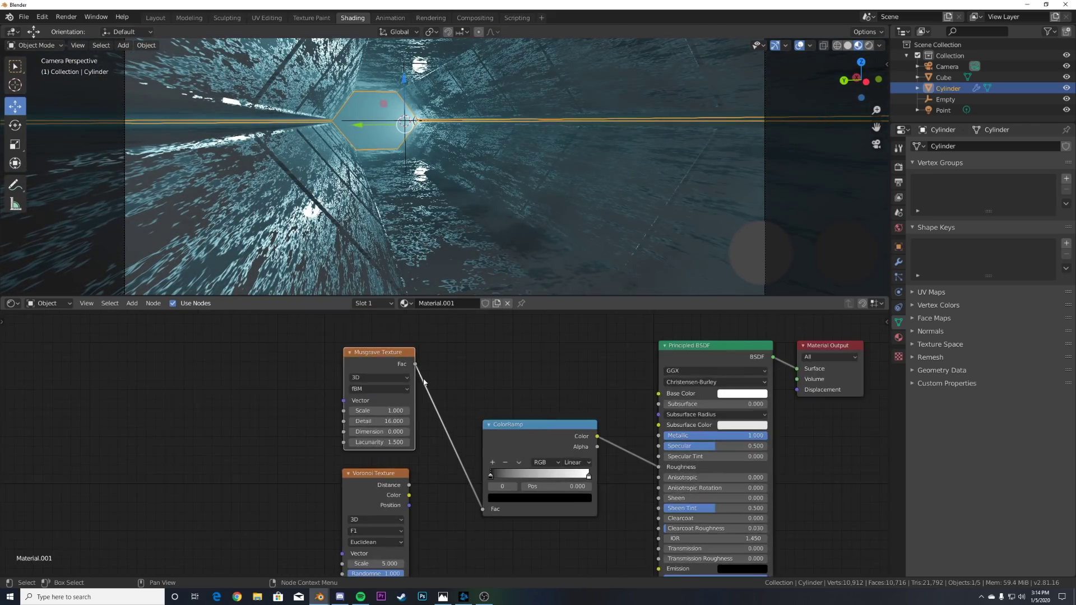
- Search the add-ons in the Preferences for "node" to check that Node Wrangler is enabled
left_click(63, 17)
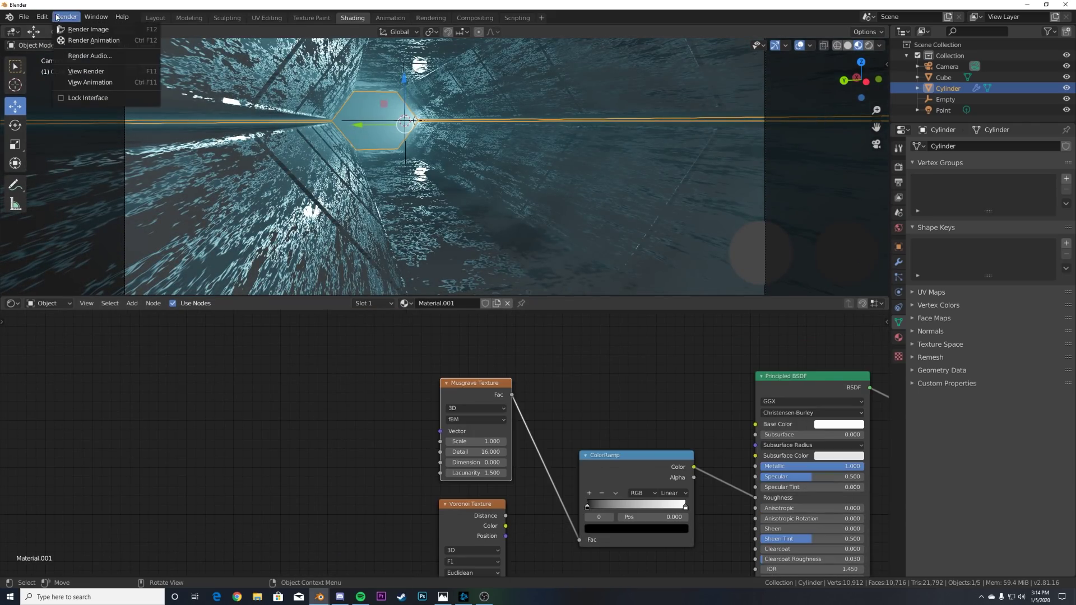
mouse_move(45, 17)
left_click(65, 171)
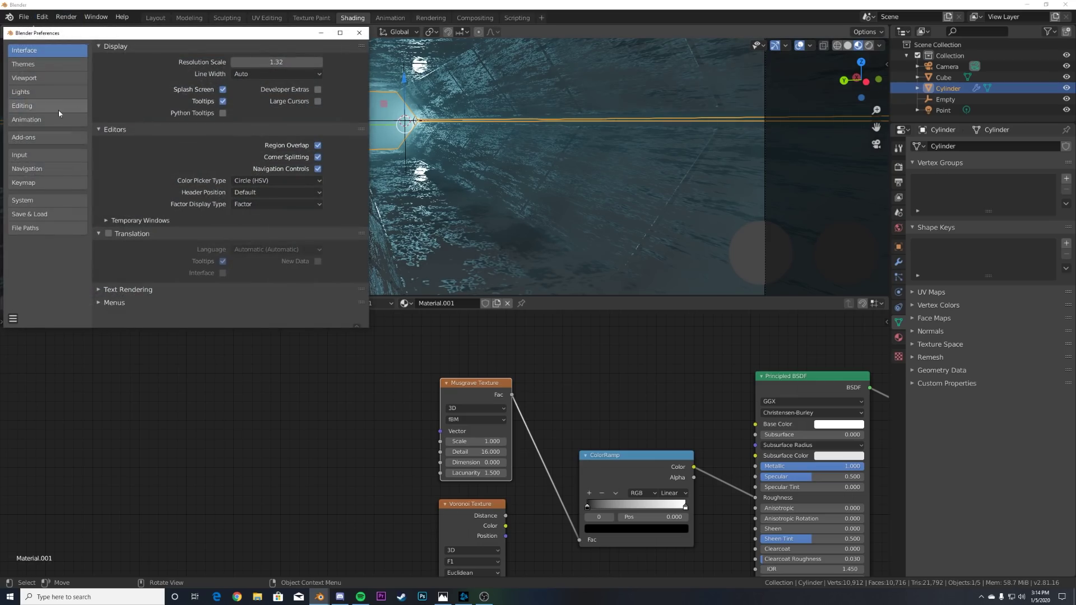
left_click(34, 138)
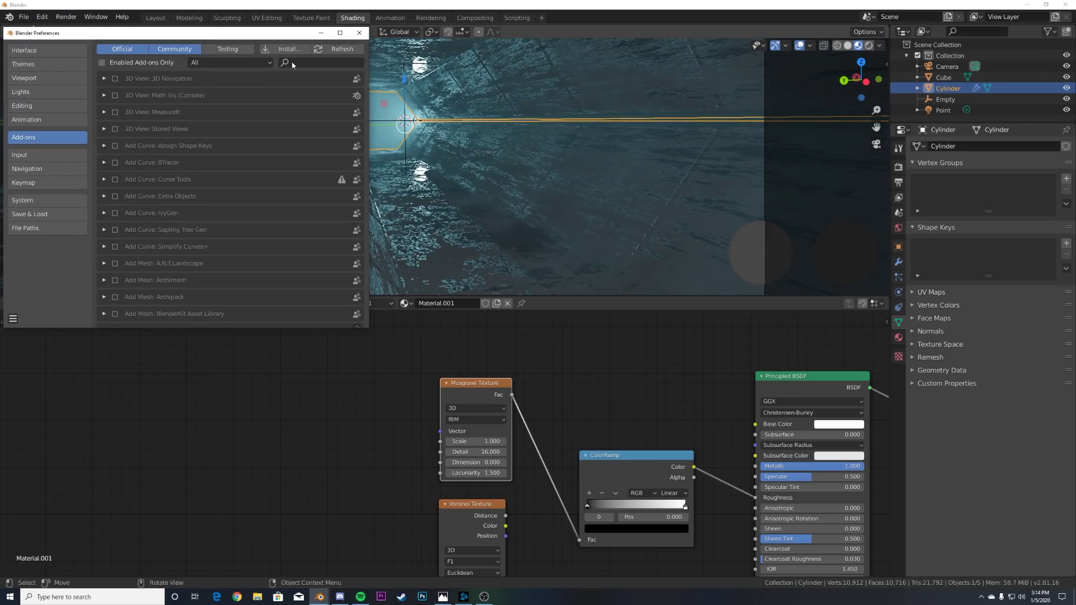
left_click(292, 62)
type("node")
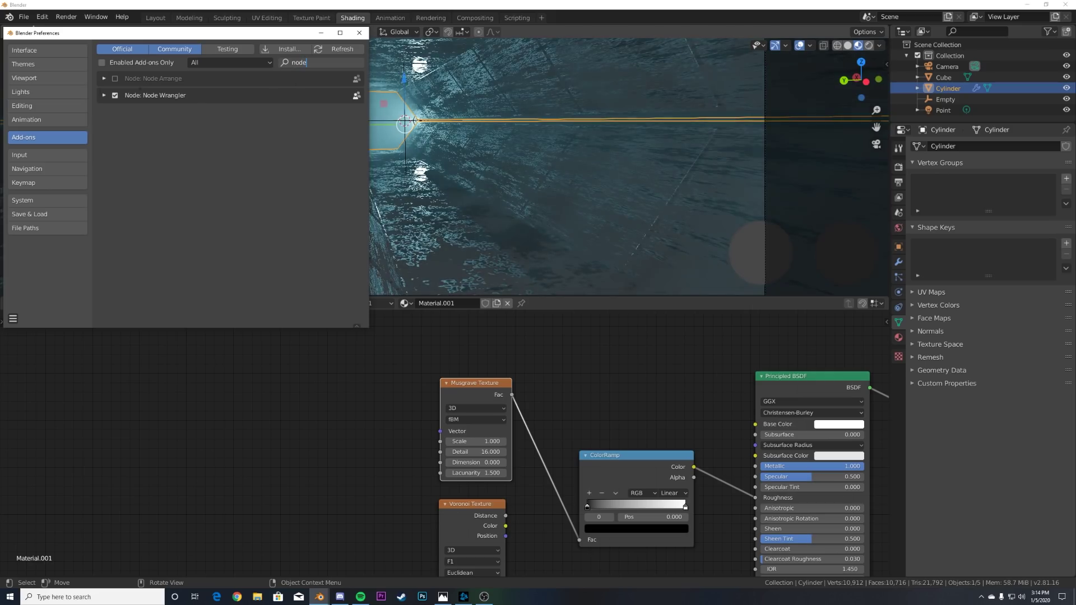
left_click(360, 33)
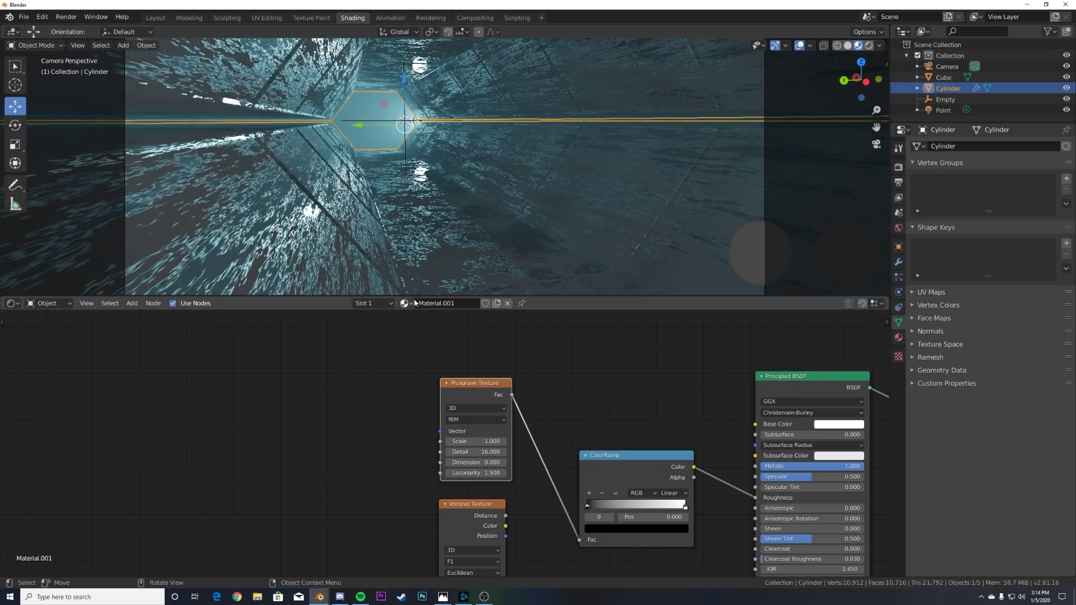
- Add Texture Coordinate and Mapping nodes to the Musgrave Texture and feed the Object coordinates into the Mapping vector
left_click(454, 381)
key("ctrl+t")
left_click_drag(270, 434, 302, 421)
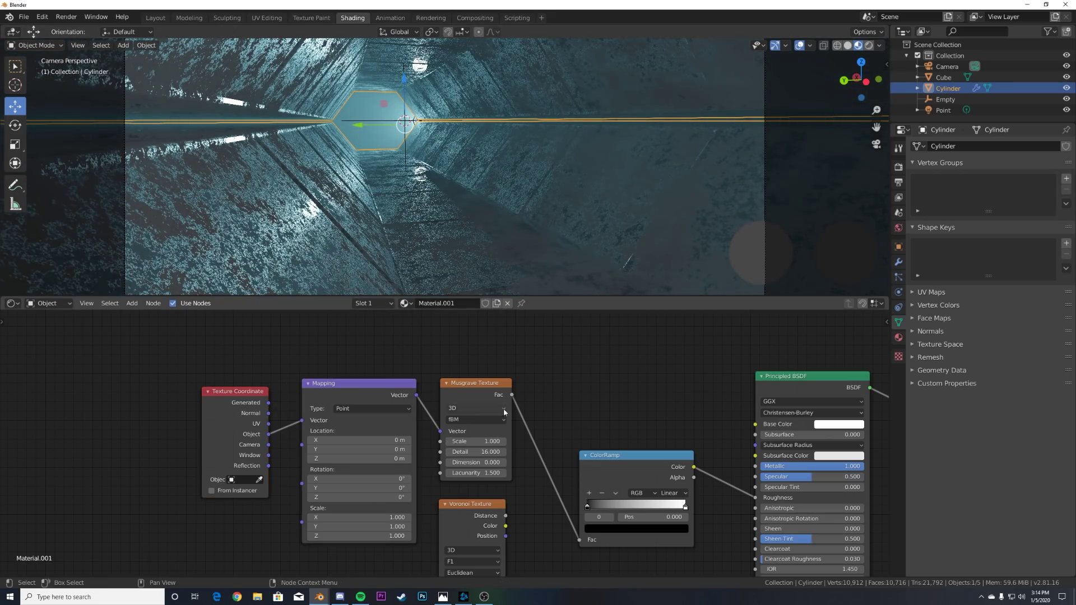
- Set the Musgrave Texture's Scale to 0.52 and Lacunarity to 1.67, checking the tunnel wall up close
scroll(498, 441, "down", 4, "shift")
left_click_drag(482, 359, 436, 360)
scroll(415, 234, "up", 3)
middle_click_drag(288, 223, 318, 234, "shift")
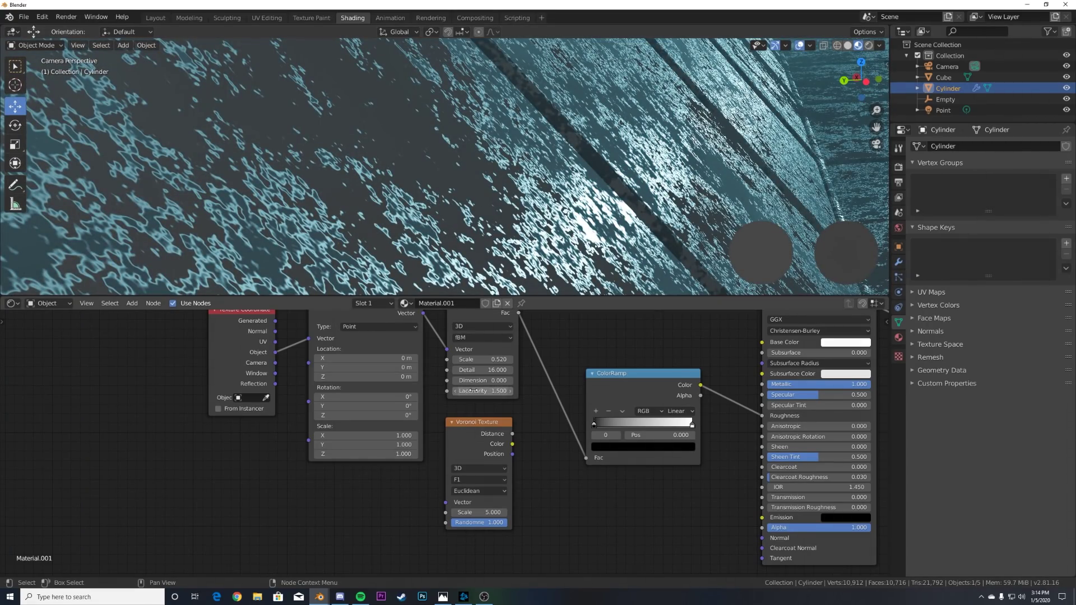
left_click_drag(472, 391, 495, 391, "shift")
scroll(566, 191, "down", 5)
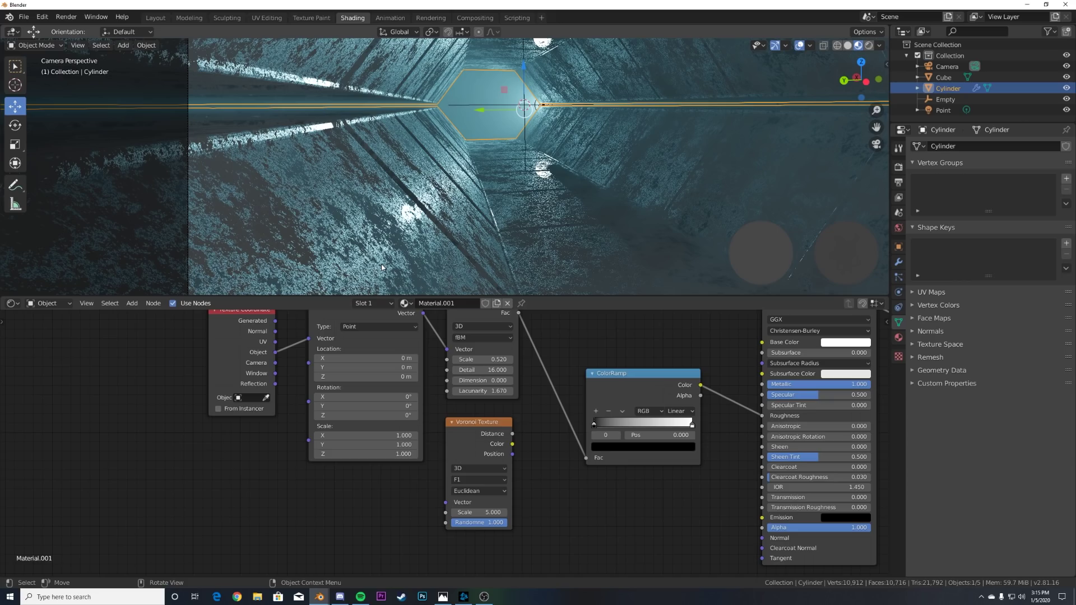
- Flip the ColorRamp and darken its white stop at position 0 slightly
scroll(643, 464, "up", 5)
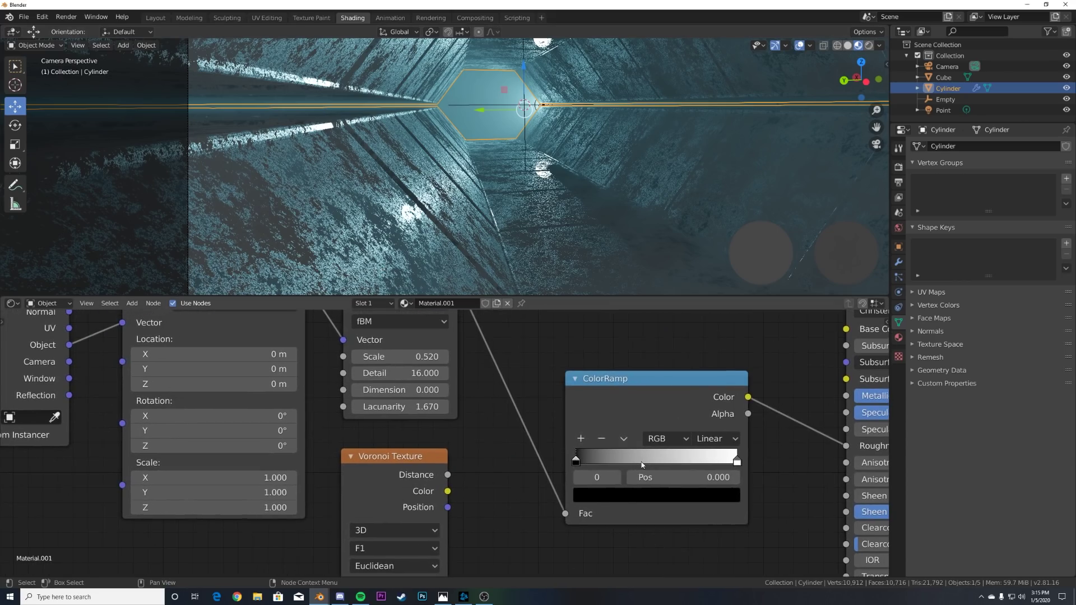
left_click(623, 439)
left_click(630, 455)
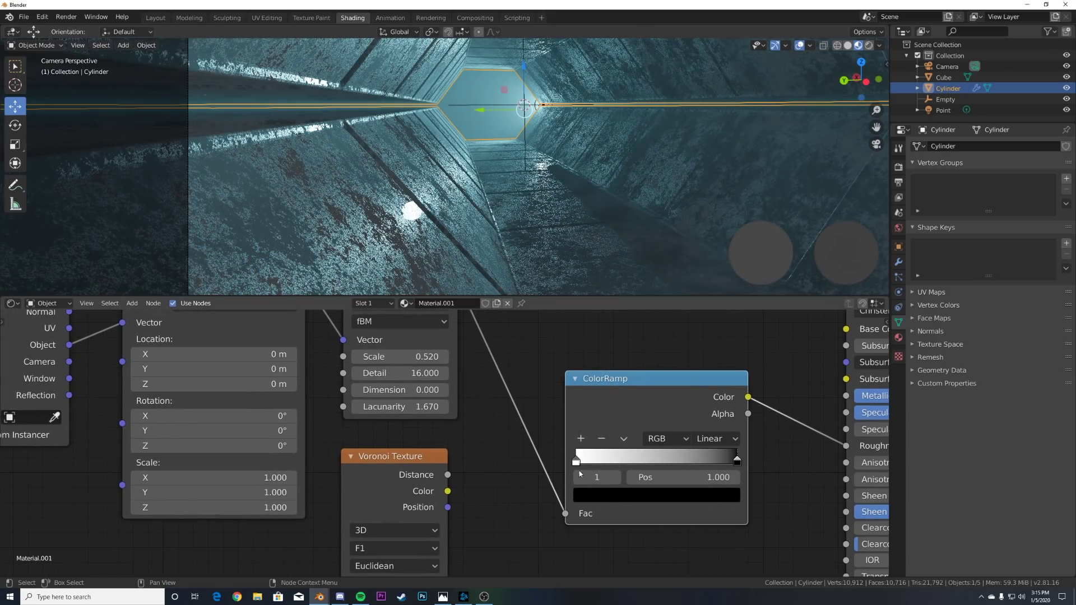
left_click(576, 462)
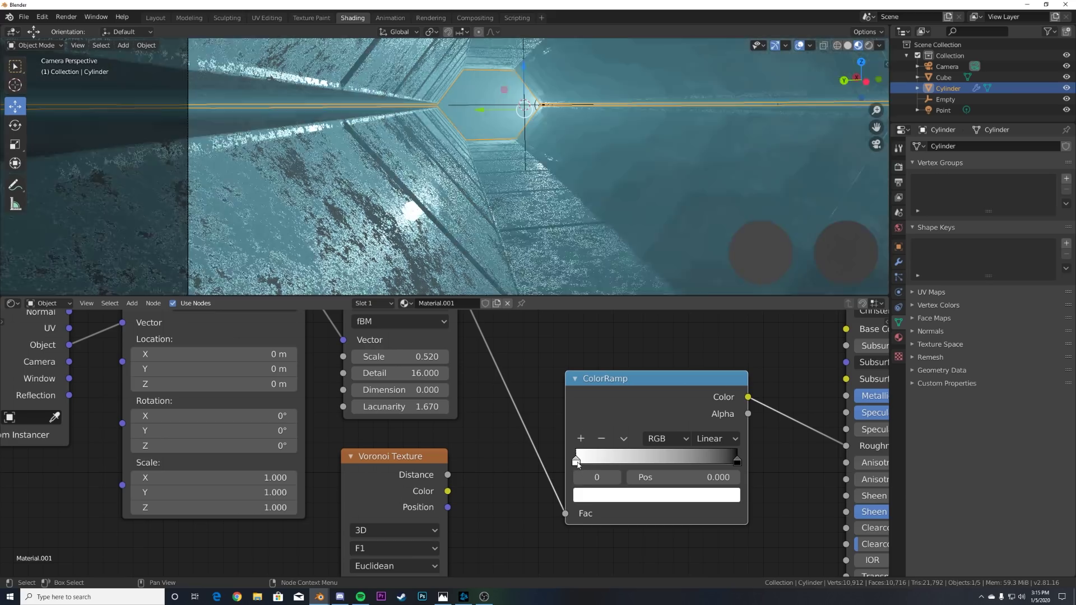
left_click(701, 495)
left_click_drag(701, 284, 701, 289)
- Brighten the ColorRamp's black stop at position 1 to light gray and check the tunnel through the camera
left_click(737, 461)
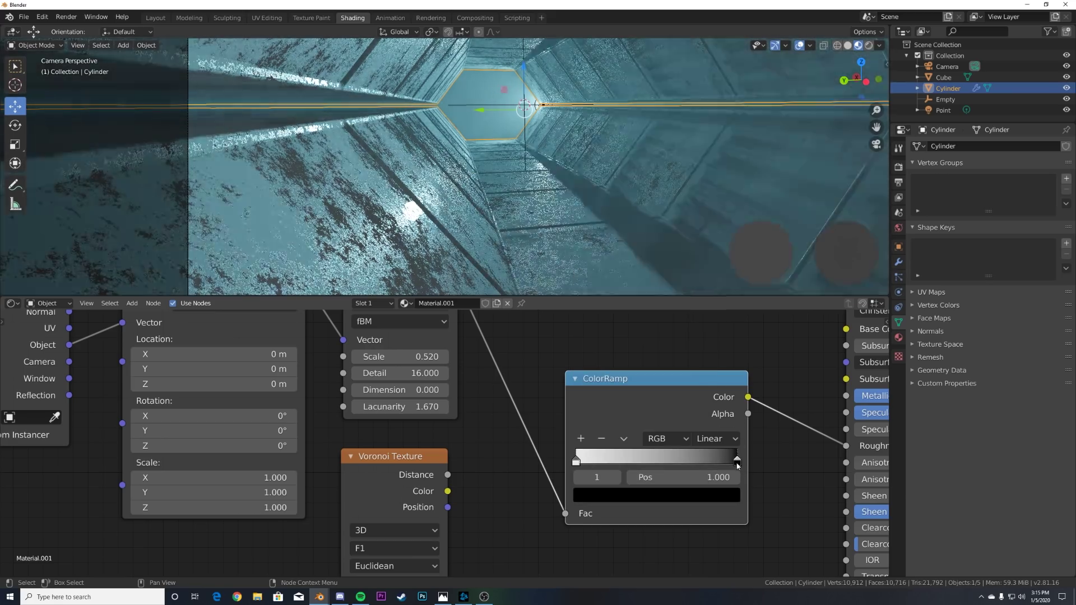
left_click(716, 496)
left_click_drag(706, 392, 702, 307)
scroll(573, 172, "down", 2)
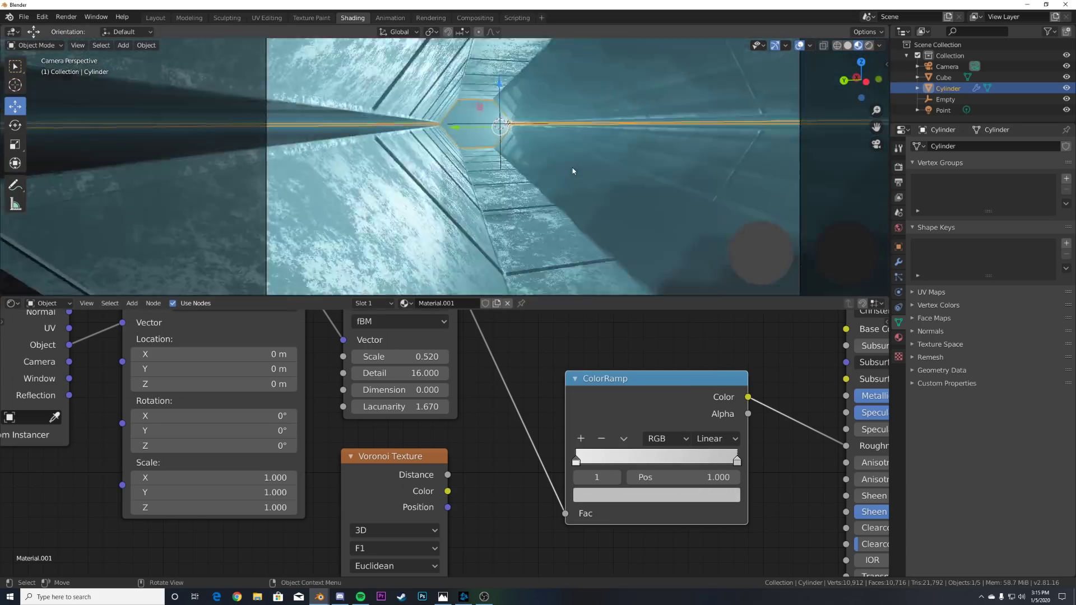
scroll(573, 171, "down", 2)
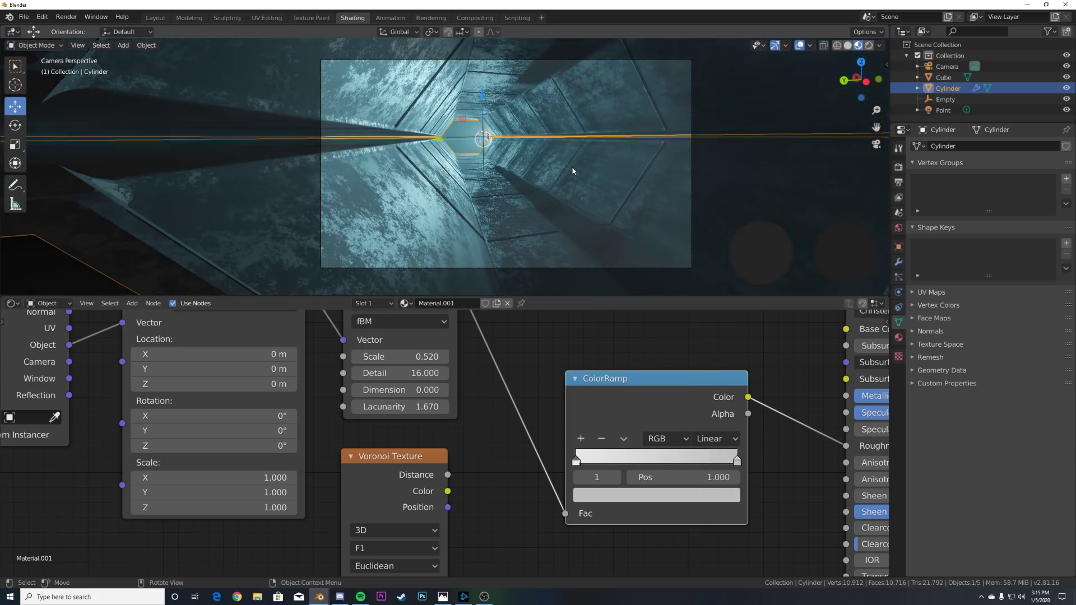
scroll(573, 172, "up", 4)
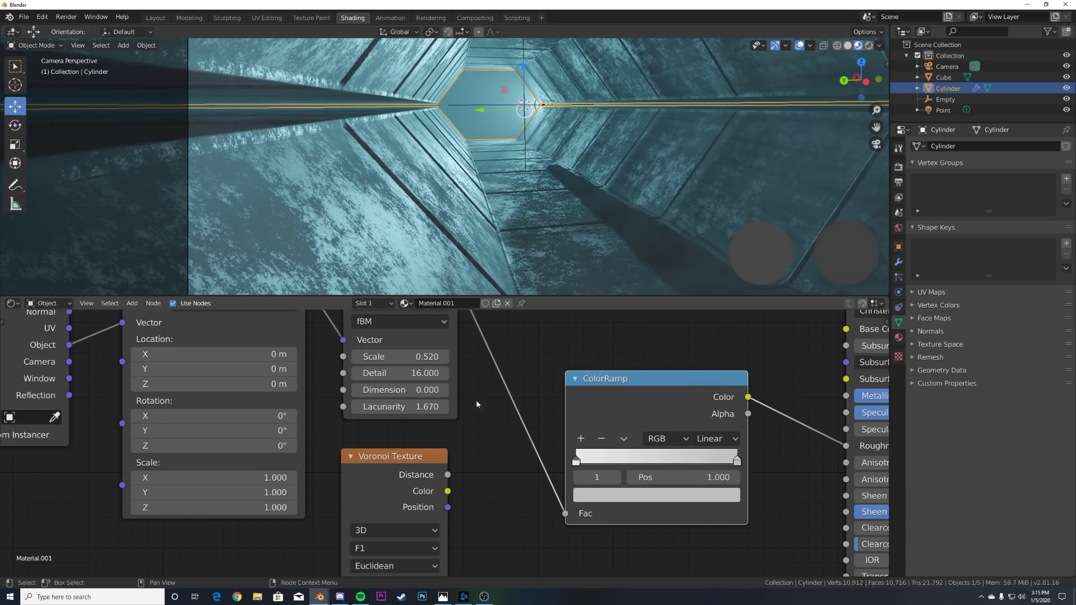
- Connect the Mapping vector to the Voronoi Texture, then try its Distance output and use its Color output as the ColorRamp's Fac
scroll(477, 404, "down", 4)
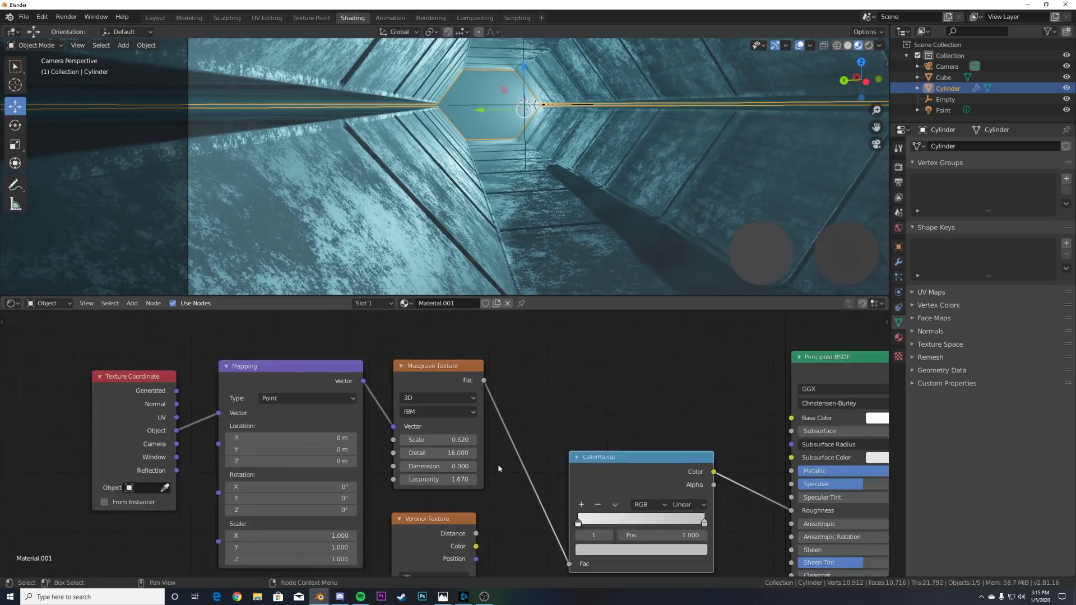
left_click_drag(413, 330, 436, 532)
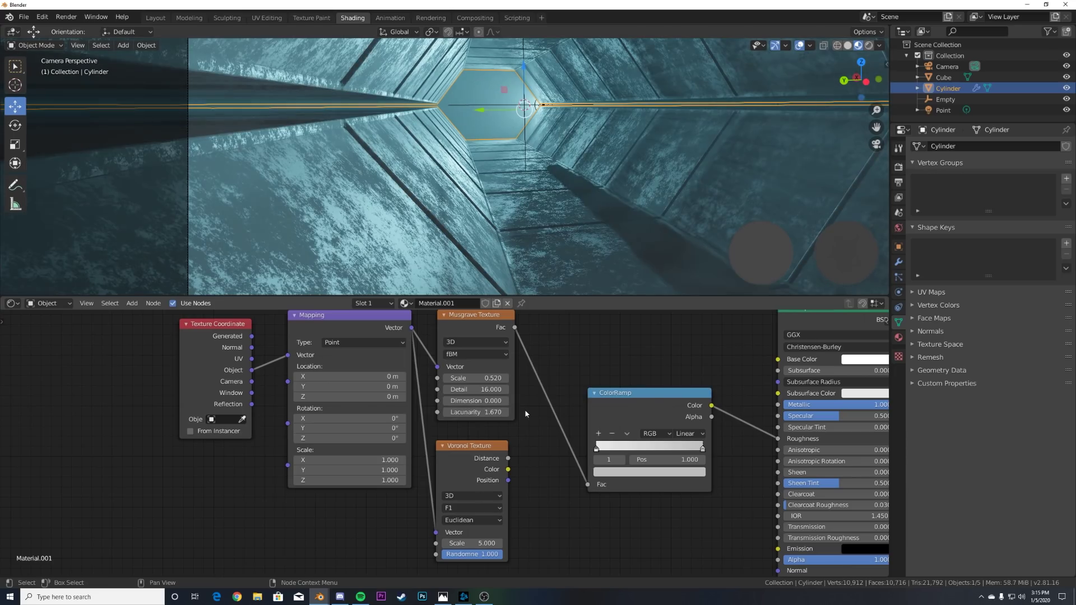
left_click_drag(507, 459, 589, 485)
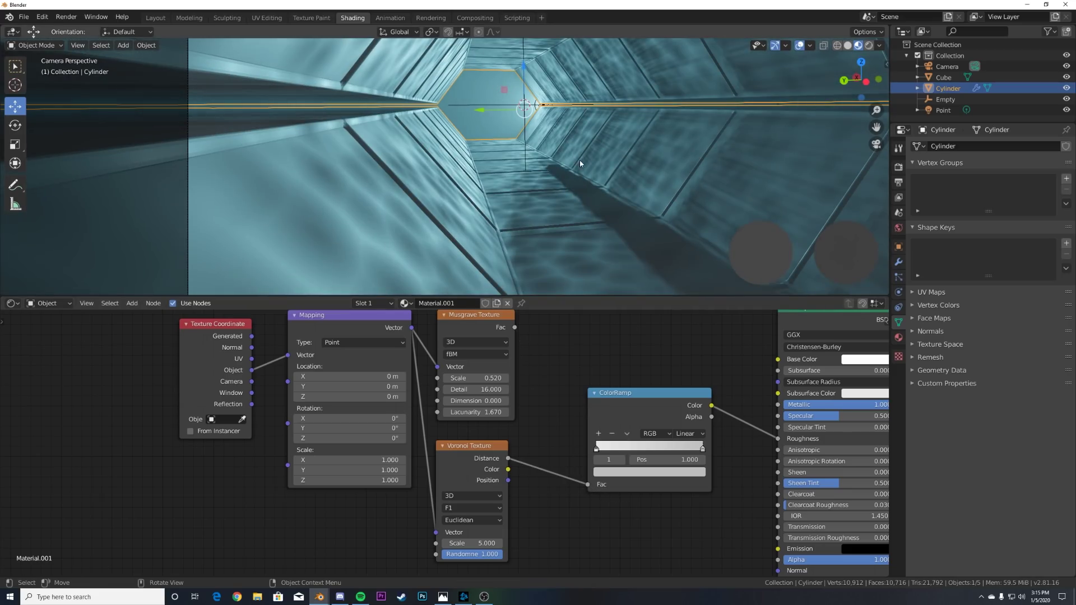
left_click_drag(508, 469, 596, 486)
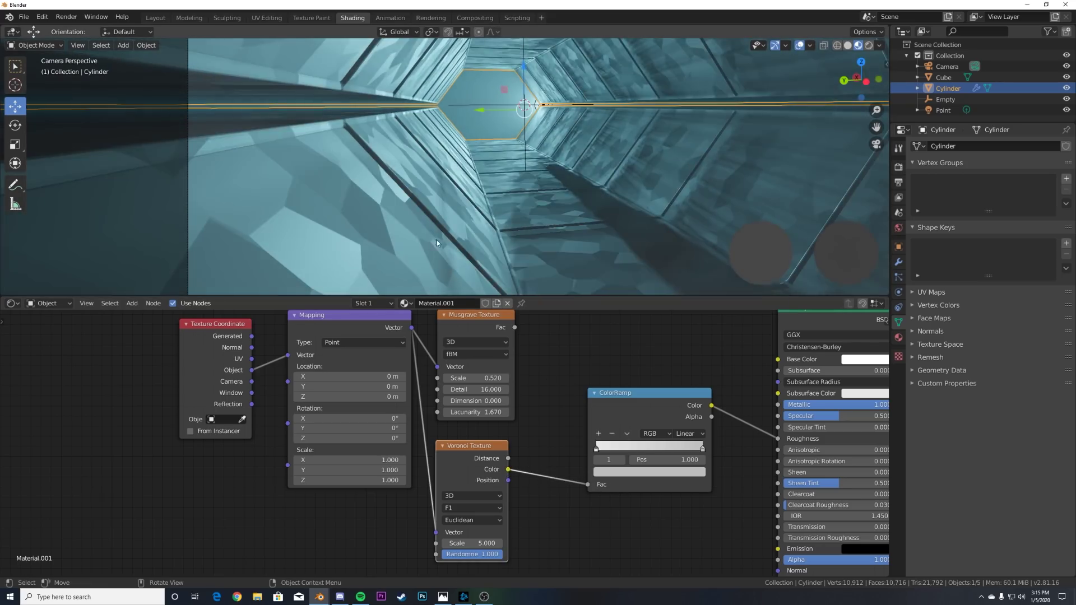
- Set the Voronoi Texture to 4D with the Chebychev distance metric and a Scale of 1.4
left_click(463, 496)
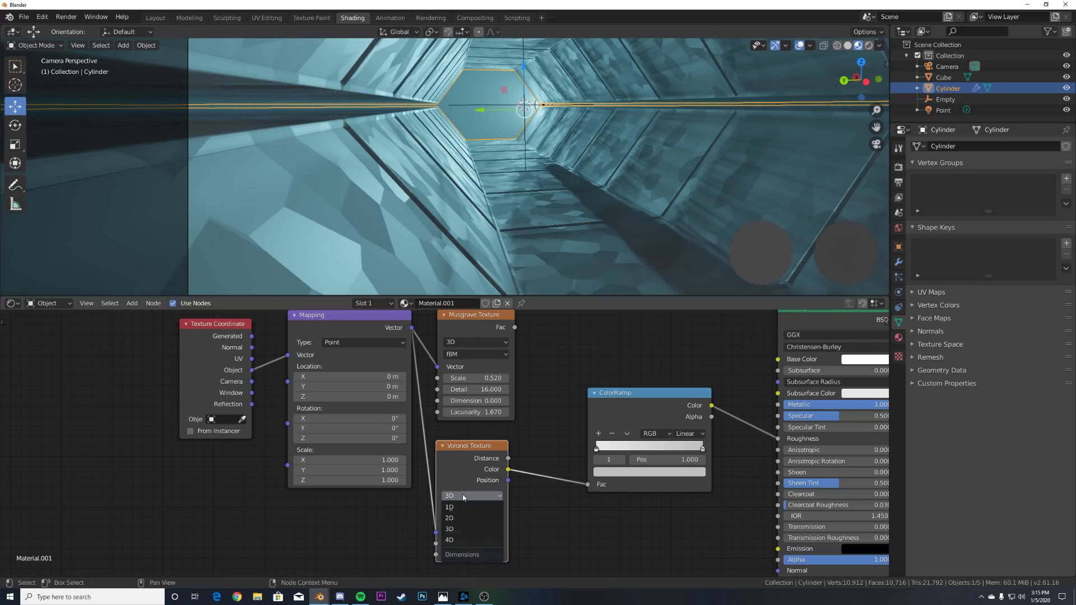
left_click(454, 540)
left_click(498, 530)
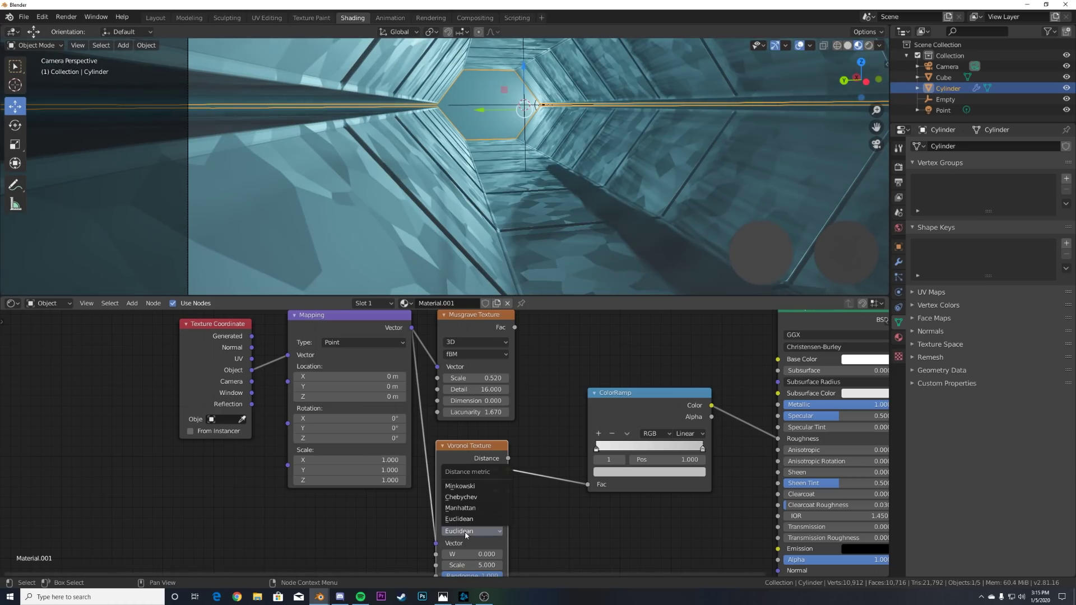
left_click(471, 497)
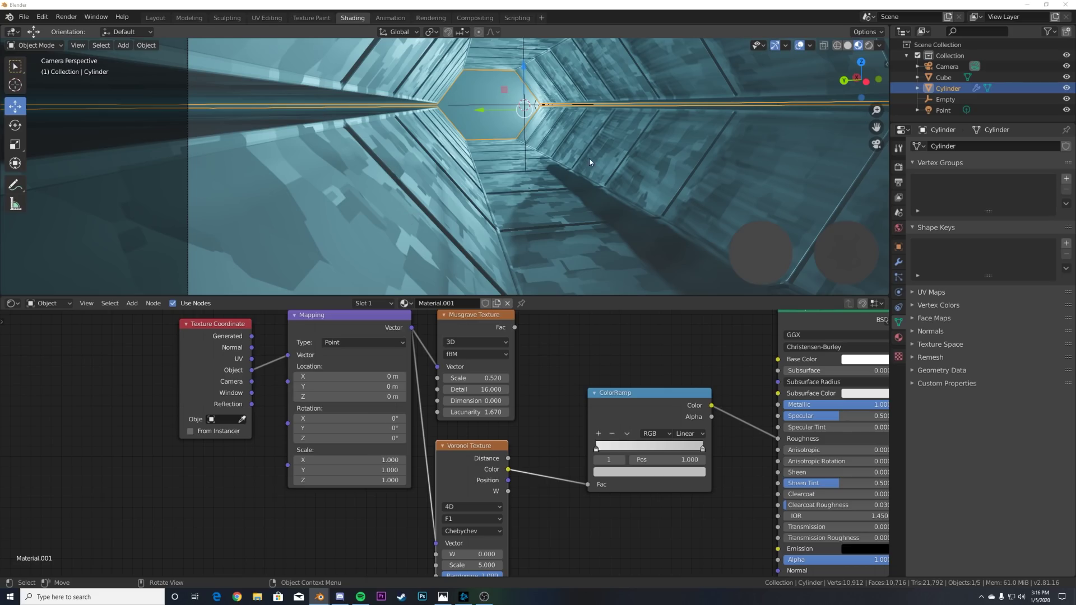
middle_click_drag(481, 469, 504, 391)
mouse_move(503, 488)
left_mouse_down()
mouse_move(425, 488)
mouse_move(583, 487)
mouse_move(513, 487)
left_mouse_up()
middle_click_drag(522, 352, 492, 453)
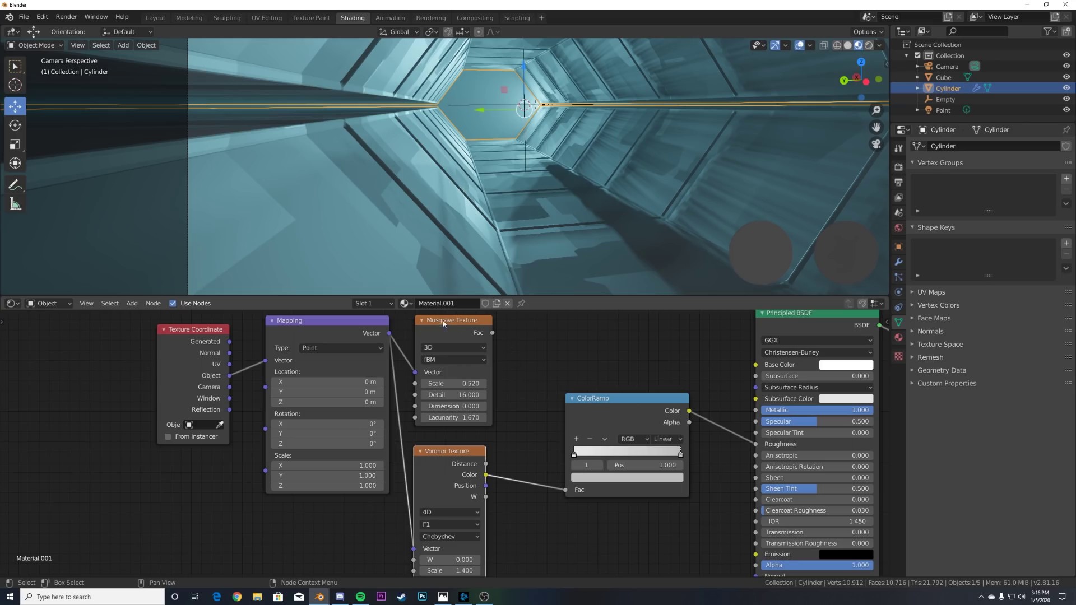
- Insert a Mix node between the Voronoi Texture and ColorRamp, and connect the Musgrave Texture's Fac to its Color2 input
left_click_drag(443, 323, 437, 325)
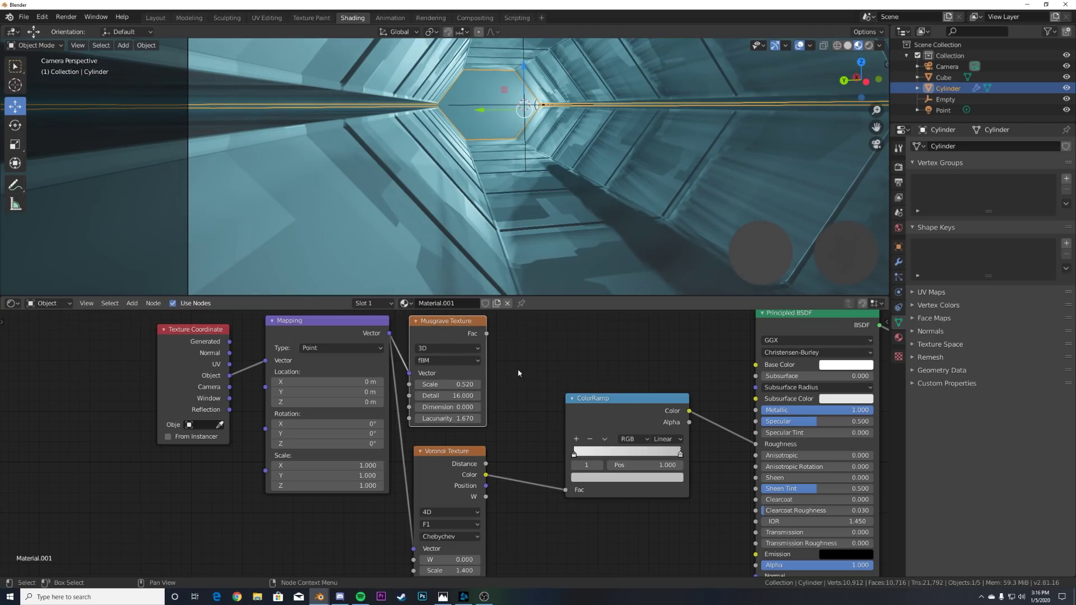
key("shift+a")
left_click(527, 374)
type("mix")
key("Return")
left_click(581, 455)
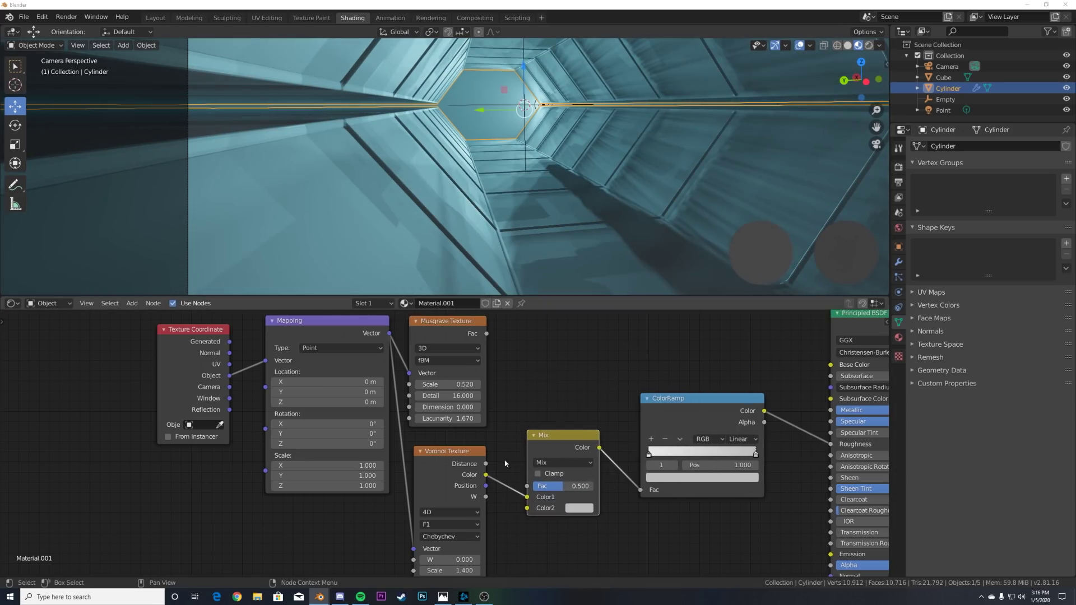
left_click_drag(486, 334, 527, 509)
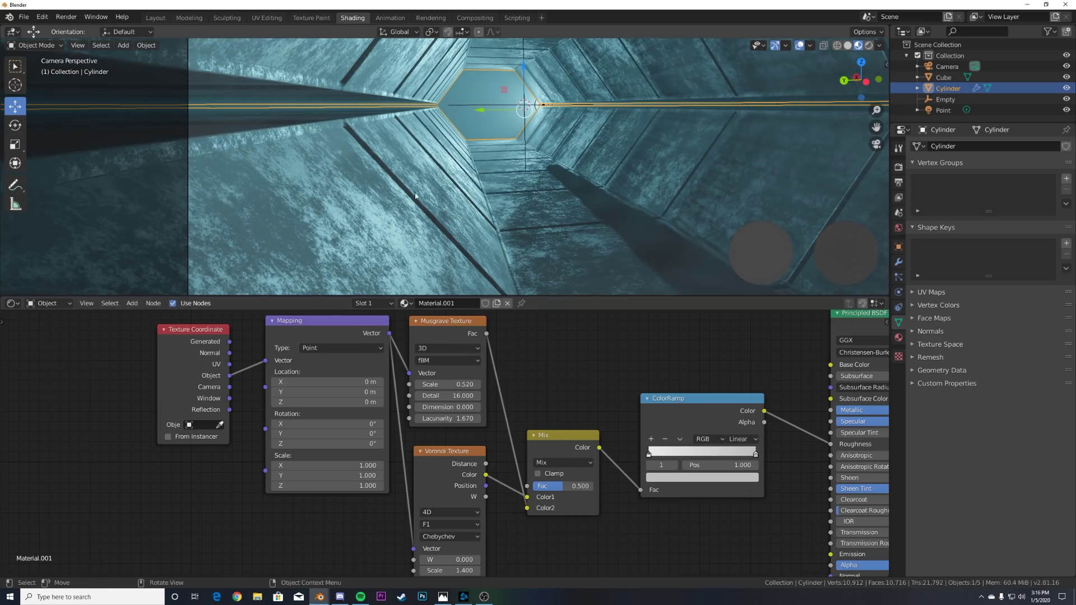
- Try the Mix node's Fac at 0 and 1, then set it to 0.133 and check the tunnel
left_click_drag(557, 486, 526, 487)
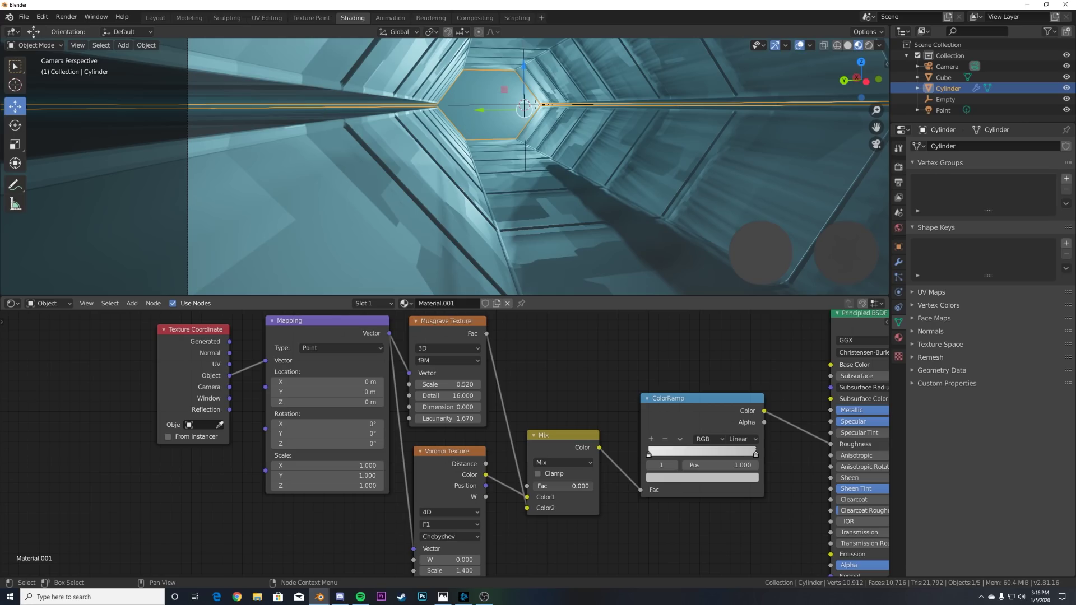
left_click_drag(526, 486, 590, 486)
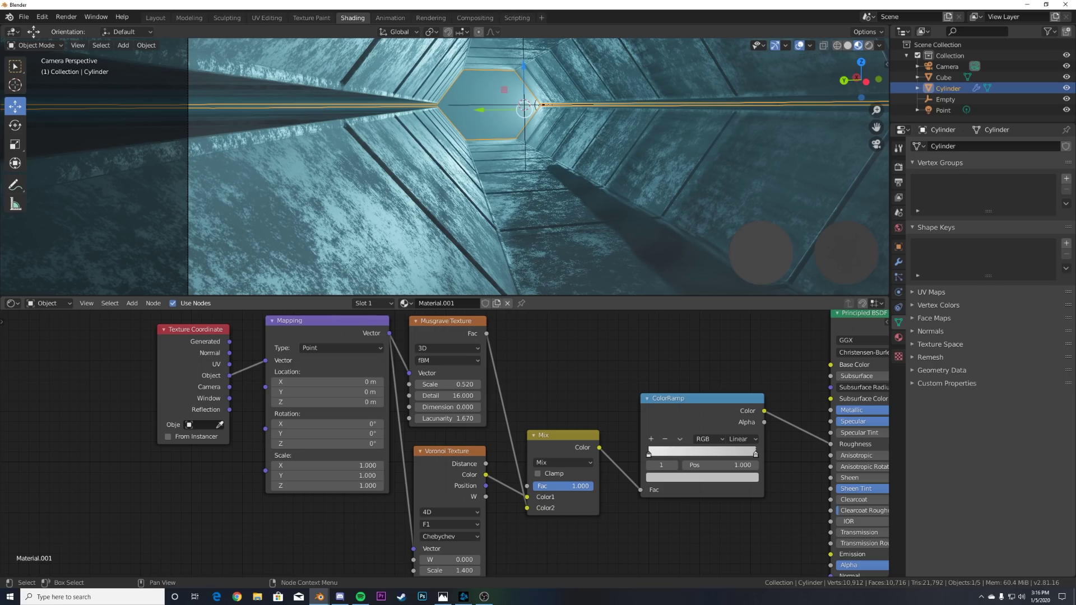
left_click_drag(590, 486, 541, 486)
scroll(704, 194, "down", 3)
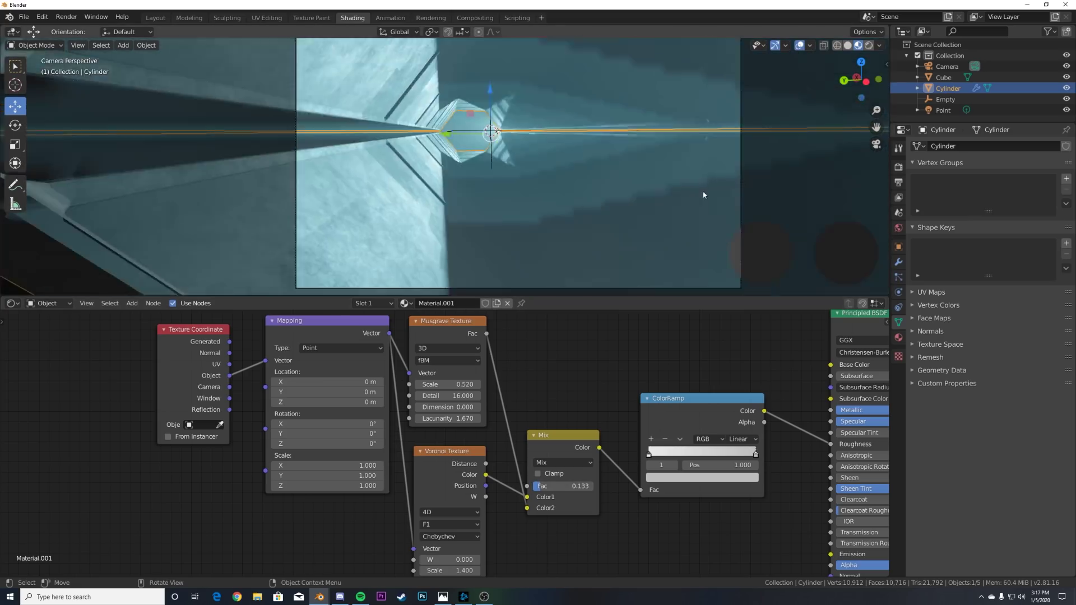
scroll(661, 196, "up", 1)
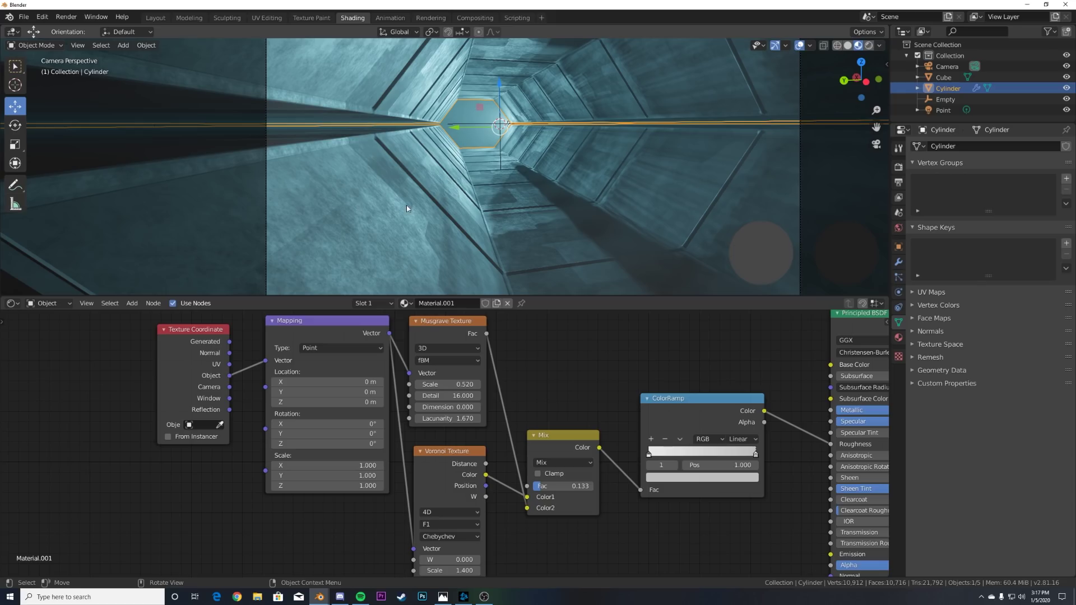
- Add a Bump node feeding the Principled BSDF's Normal, with the Voronoi Texture's Color connected to its Height
middle_click_drag(597, 408, 577, 323)
key("shift+a")
left_click(713, 466)
type("bum")
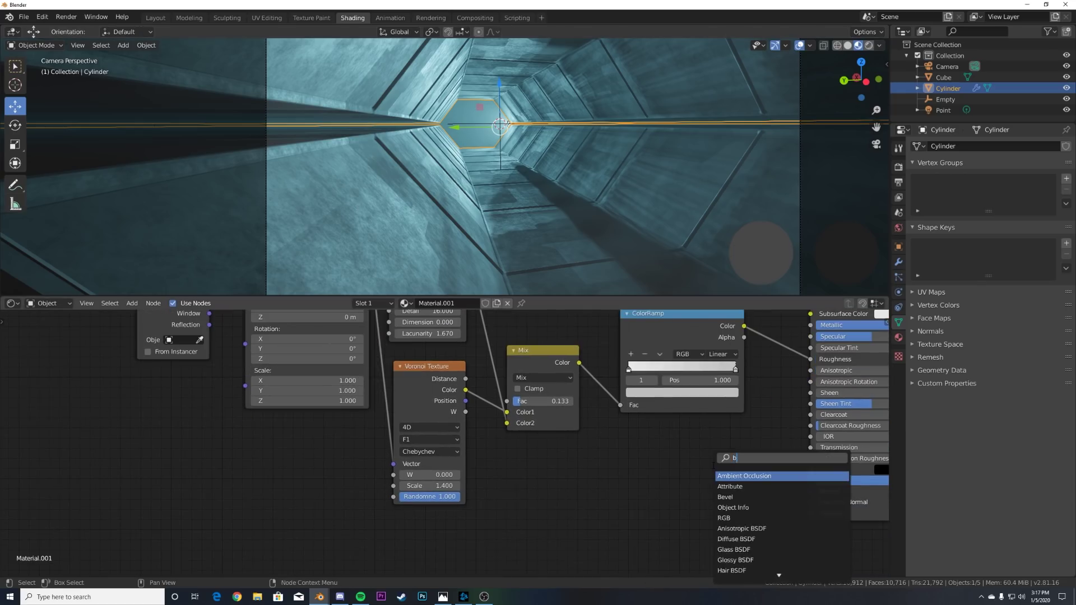
left_click(734, 476)
left_click(732, 479)
left_click_drag(731, 479, 811, 491)
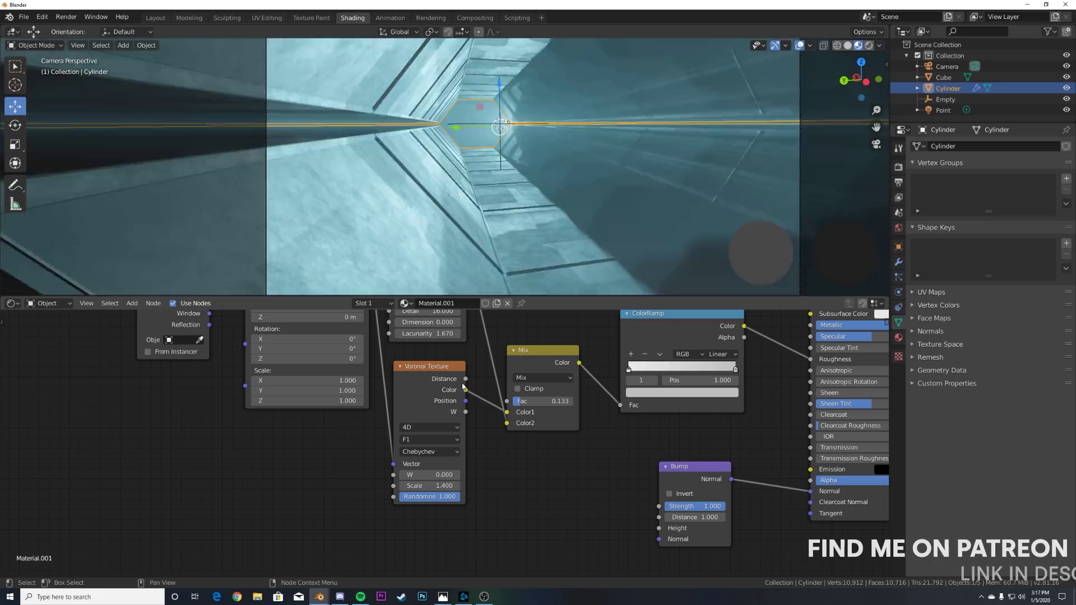
left_click_drag(466, 391, 659, 528)
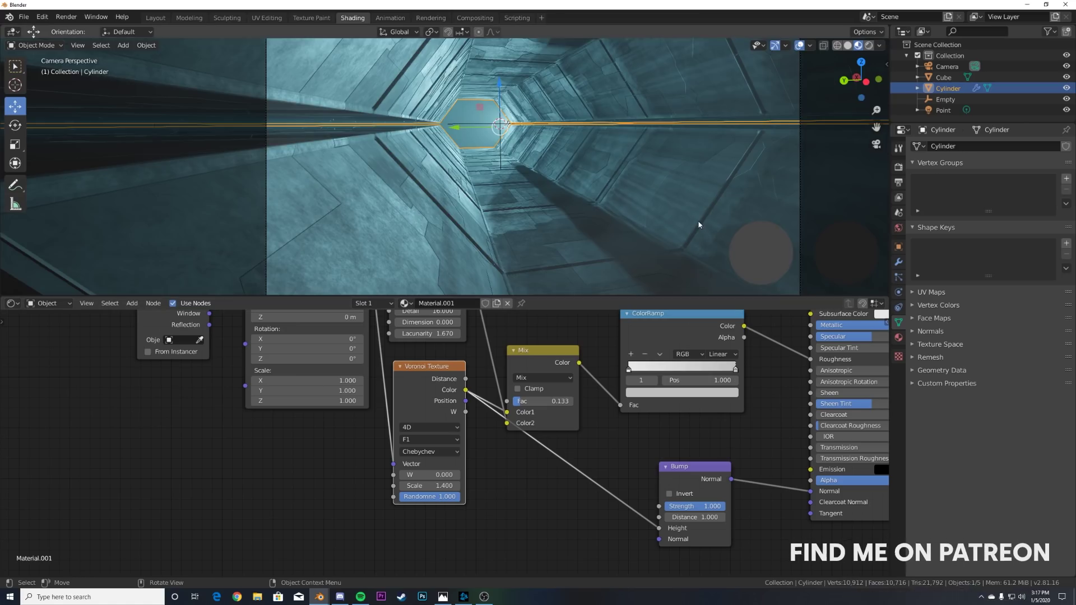
- Check the bump effect through the camera and set the Bump node's Strength to 0.209
scroll(631, 194, "down", 2)
scroll(633, 197, "up", 1)
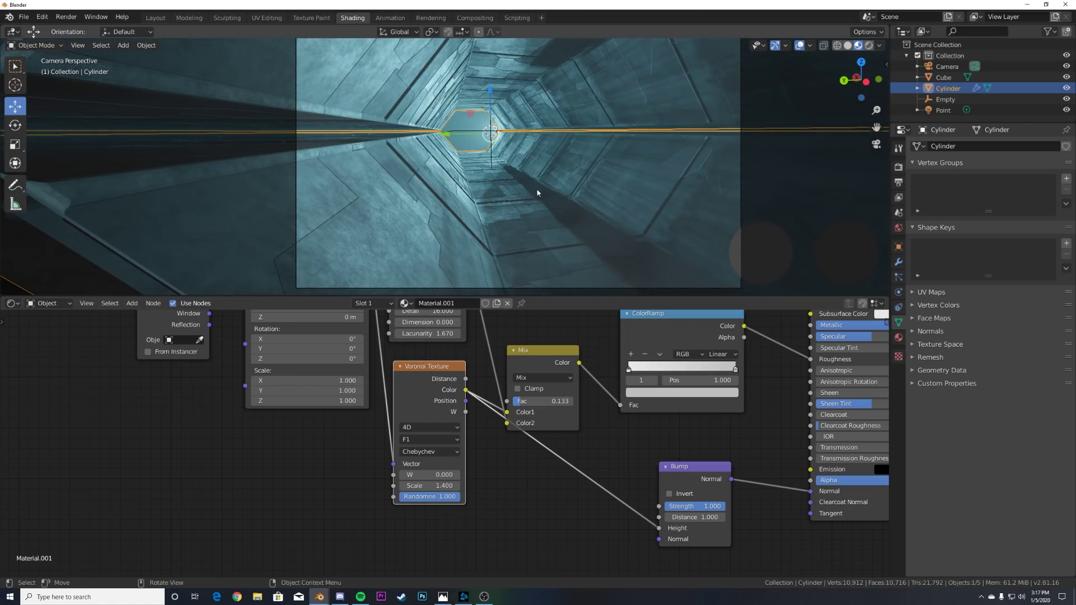
left_click_drag(695, 506, 648, 507)
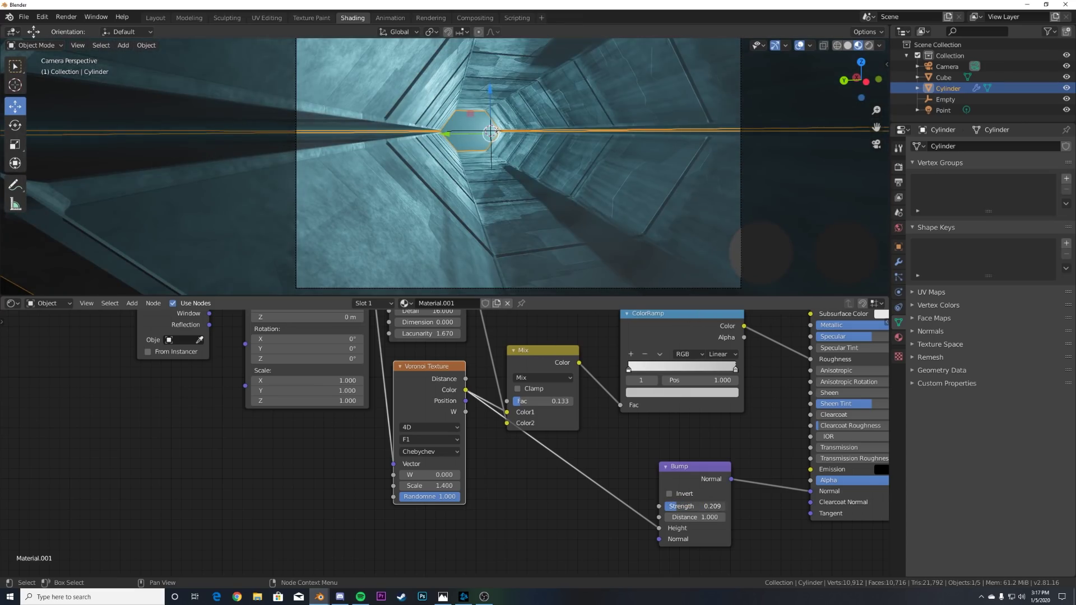
- Move the tunnel cylinder vertically to about Z -0.12 m and hide the viewport's gizmos and overlays
key("shift+alt+z")
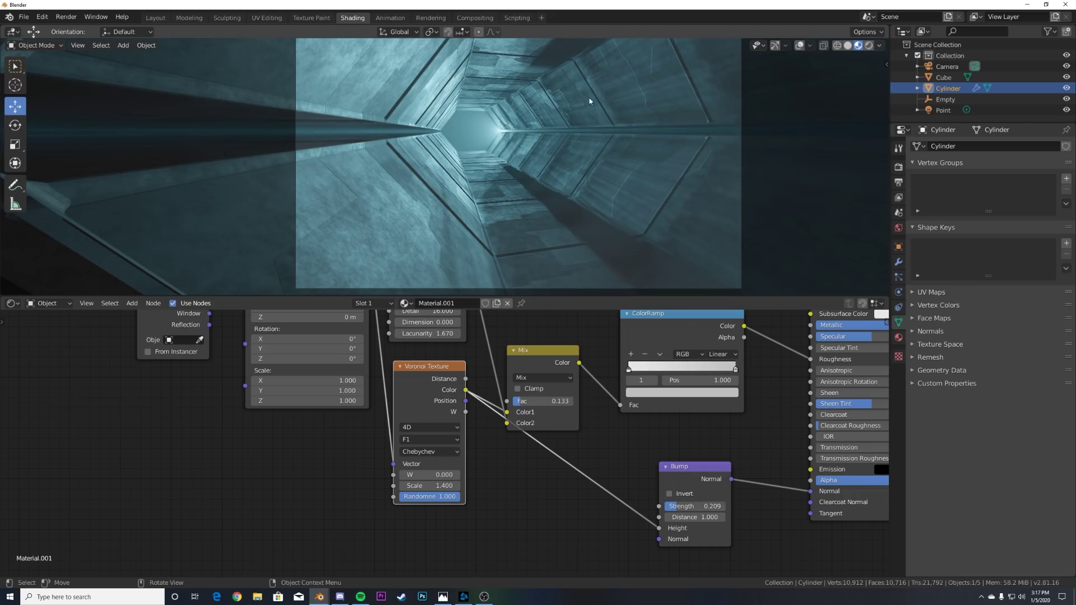
key("shift+alt+z")
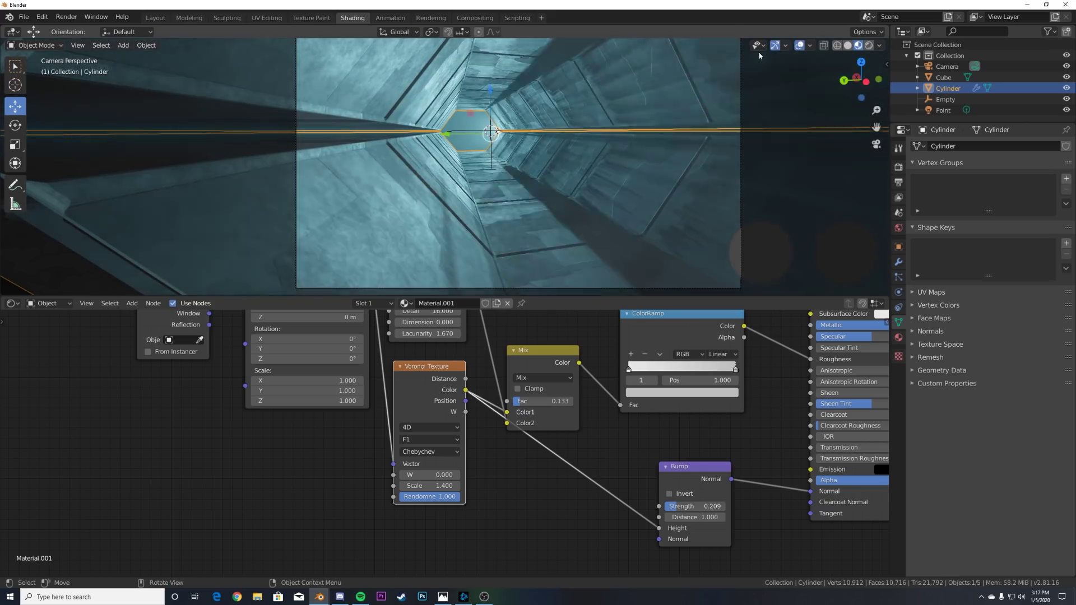
left_click_drag(490, 90, 491, 90)
left_click(776, 46)
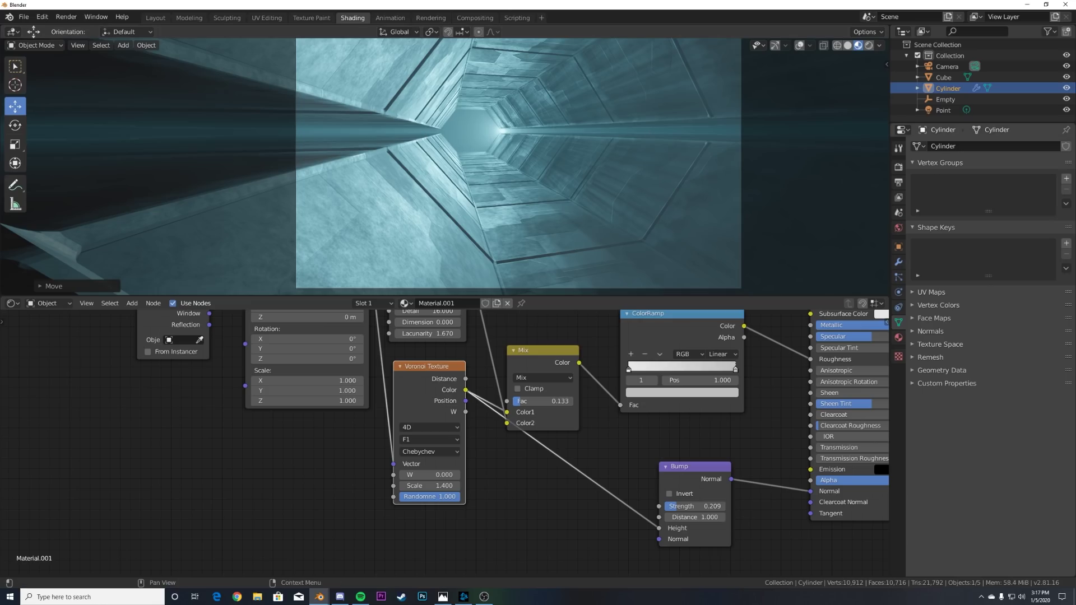
- Set the point light's color to hex 46D8FF
left_click(944, 110)
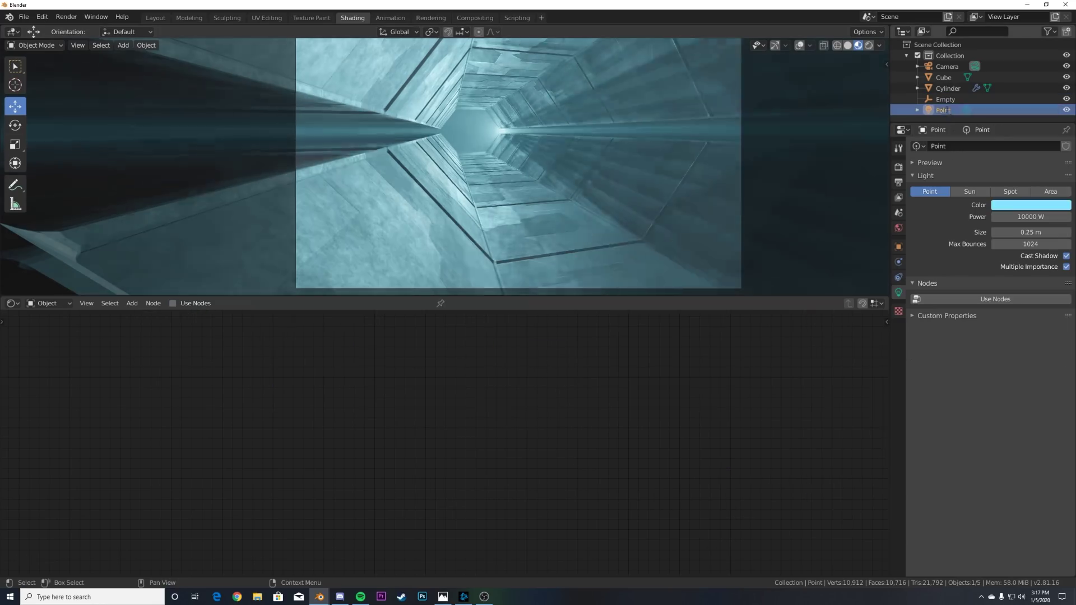
left_click(1014, 205)
left_click(1011, 168)
type("46D8FF")
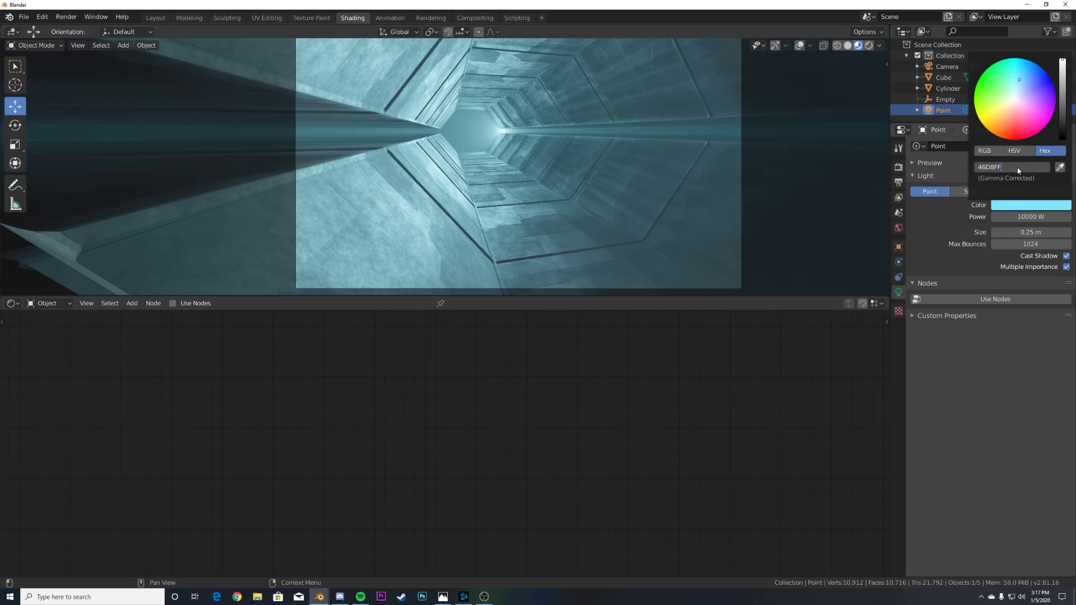
key("Return")
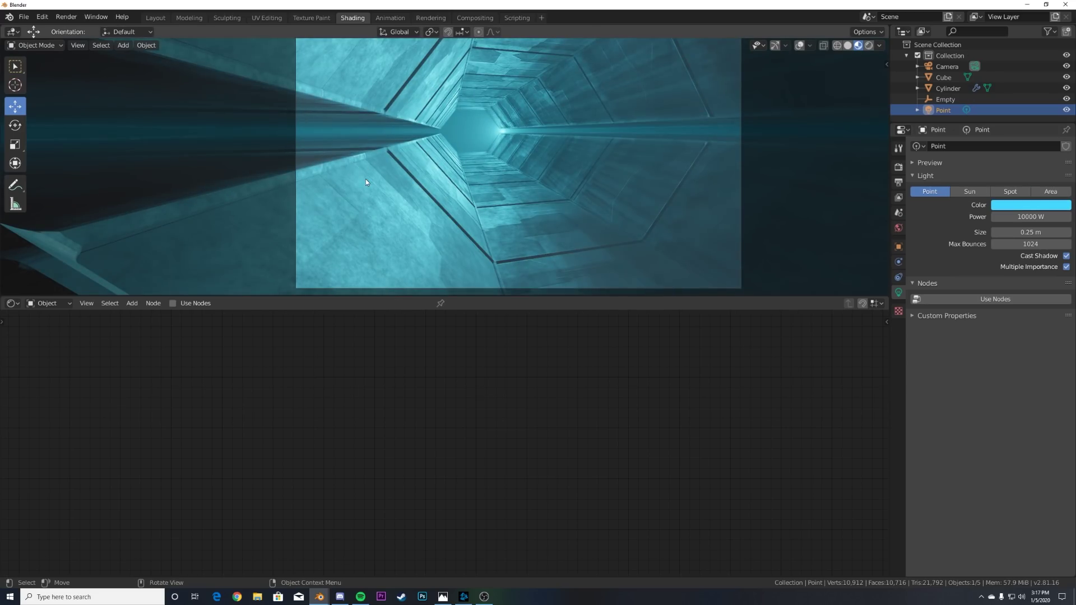
- Select the tunnel cylinder and darken its material's Base Color
left_click(365, 182)
scroll(635, 460, "up", 4)
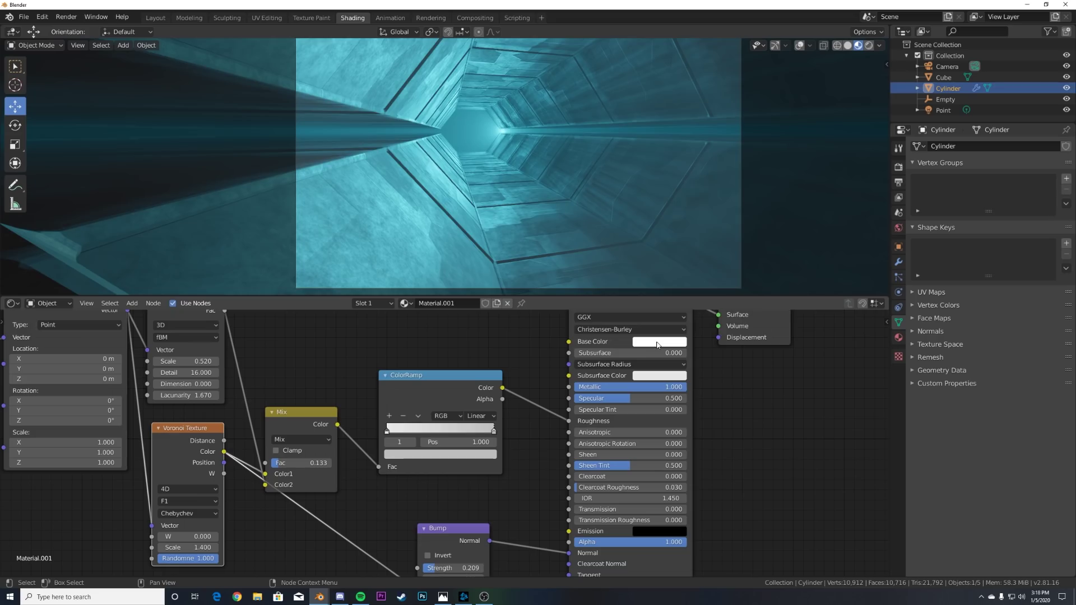
left_click(659, 341)
left_click_drag(720, 200, 720, 244)
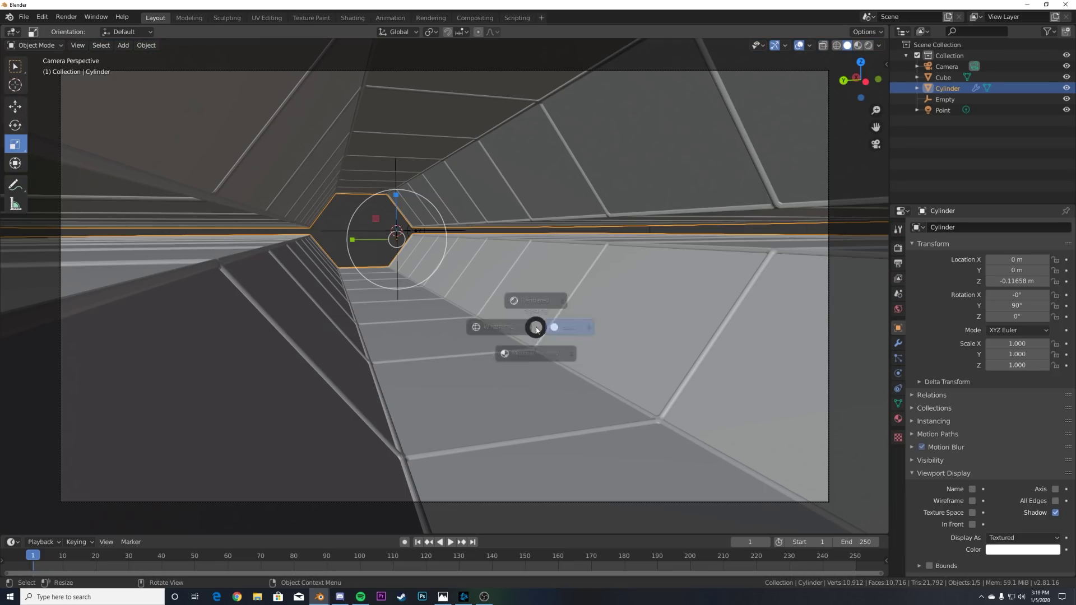
- Preview the tunnel in rendered shading in the Layout workspace with gizmos and overlays hidden, and return to solid shading
key("8")
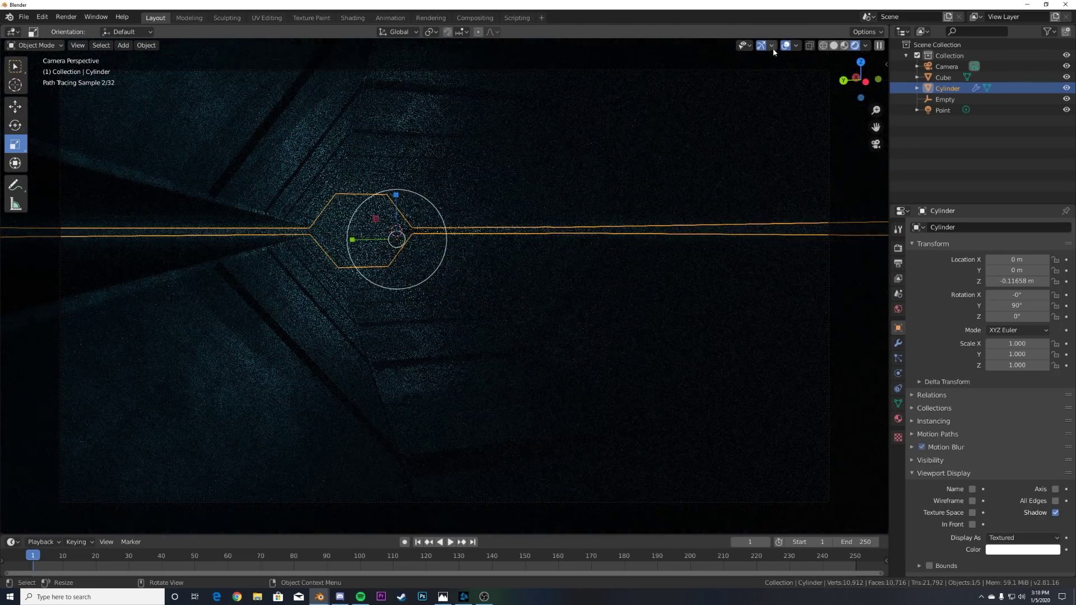
left_click(761, 46)
left_click(785, 46)
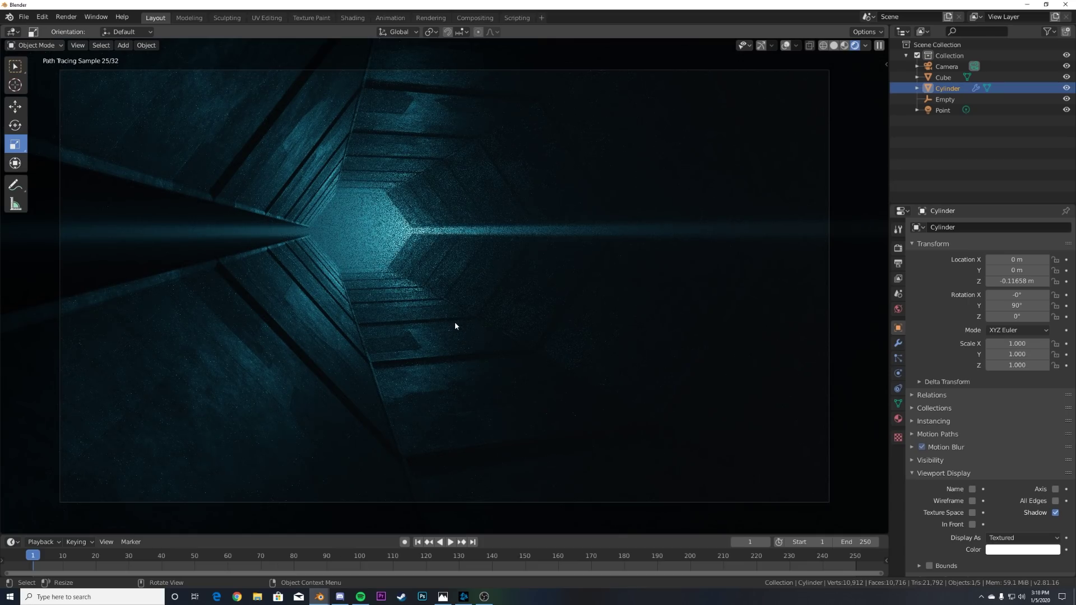
key("z")
left_click(537, 330)
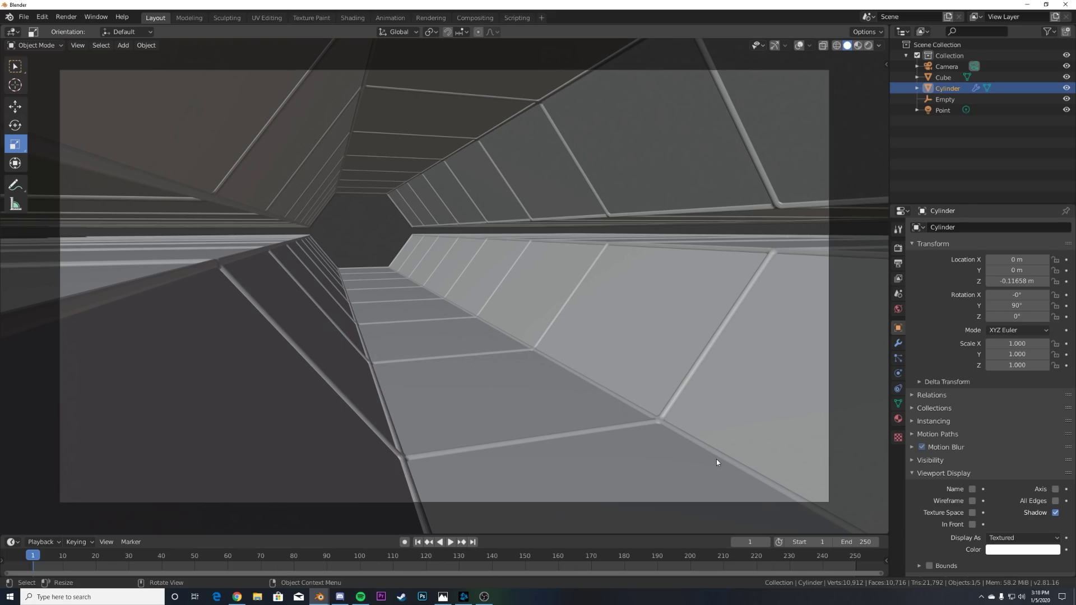
- Switch to Chrome and open the Scifi Shuttle page on Blend Swap, looking at its model search
left_click(238, 597)
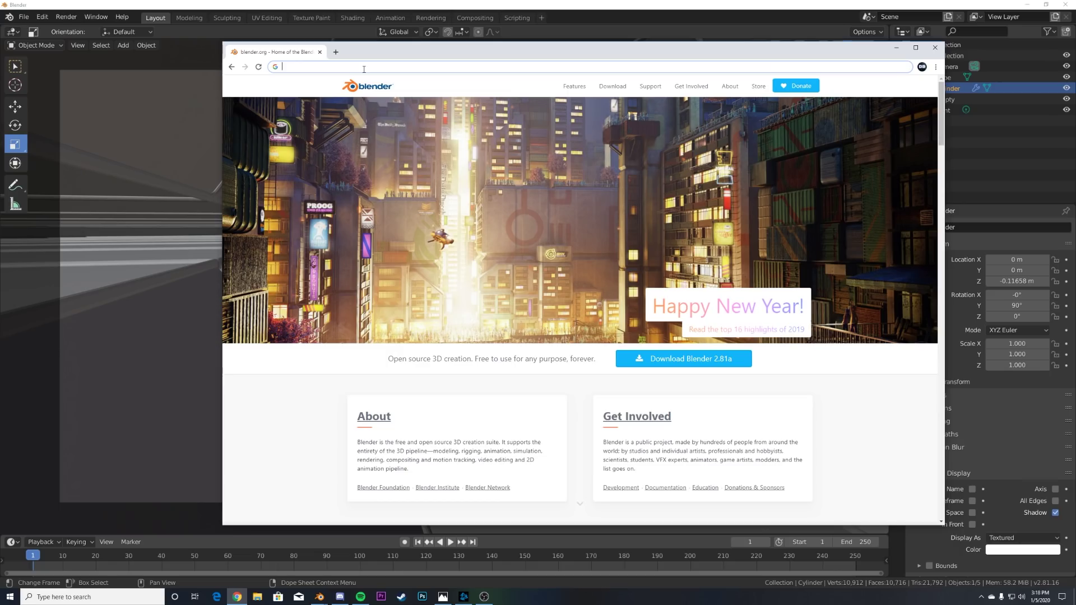
type("b")
type("dsw")
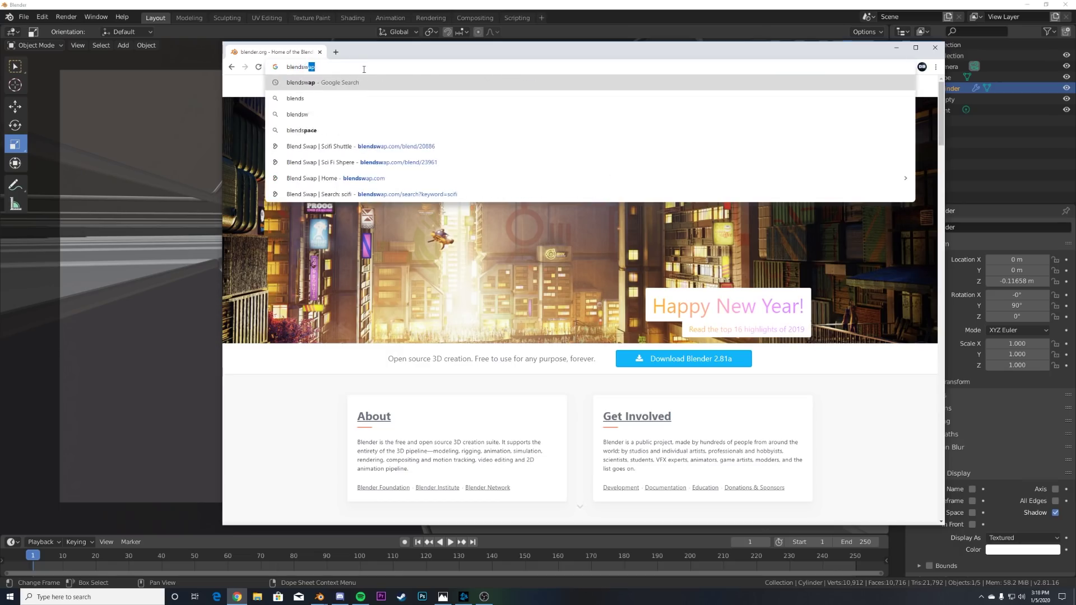
type("ap")
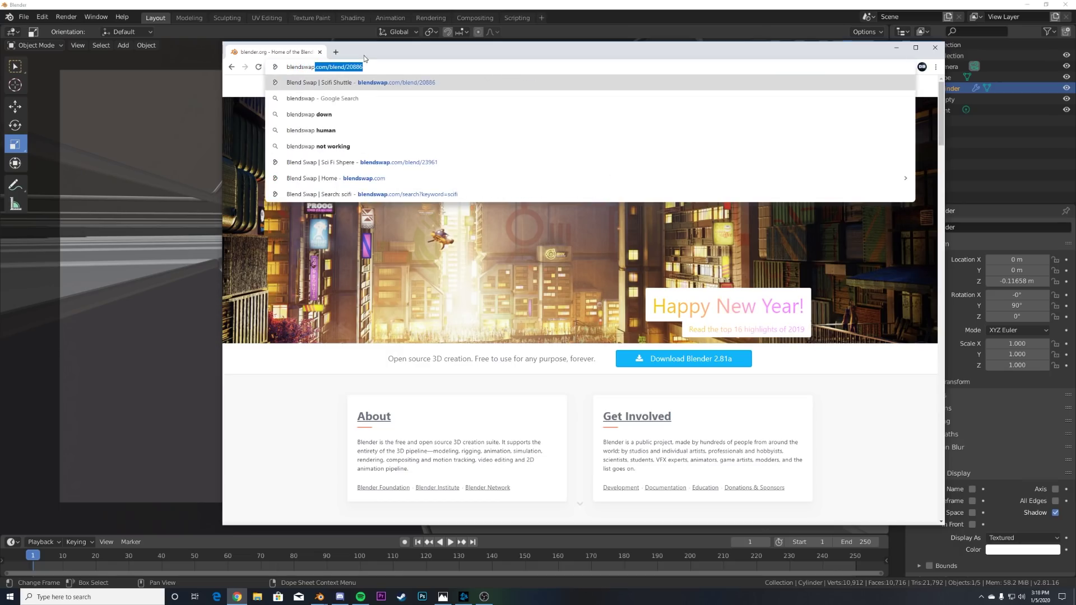
key("Return")
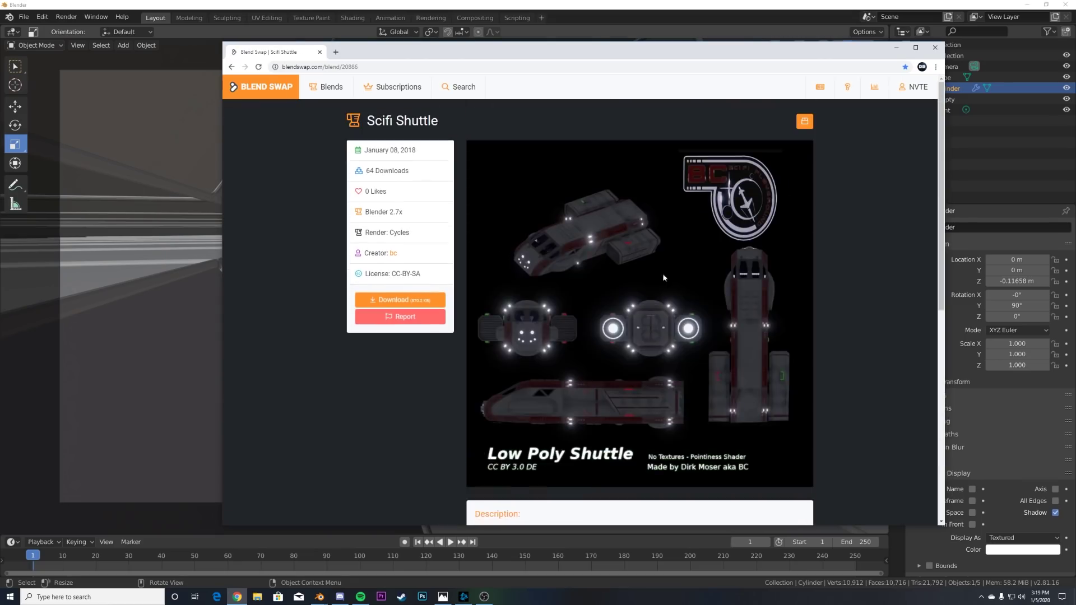
left_click(461, 95)
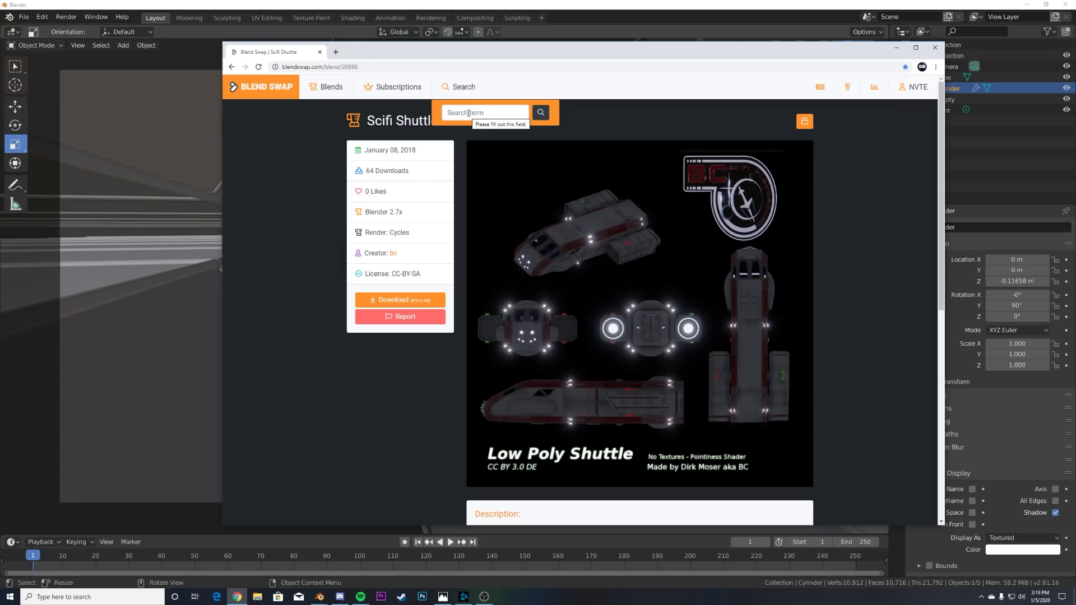
left_click(689, 276)
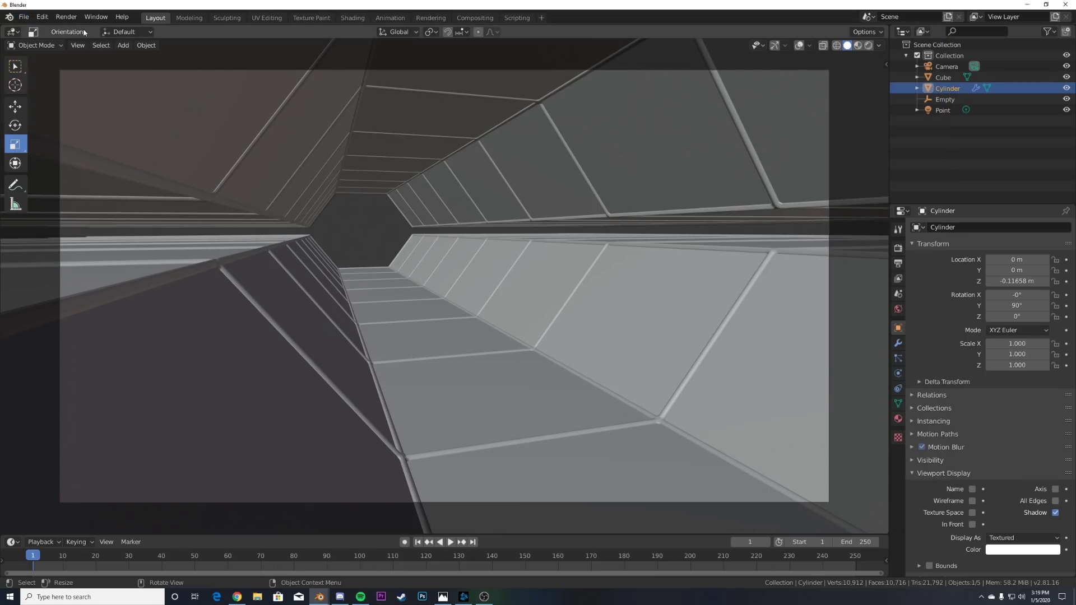
- Start appending and open the shuttle's blend file from the scifi-shuttle folder on the Desktop
left_click(23, 16)
left_click(56, 136)
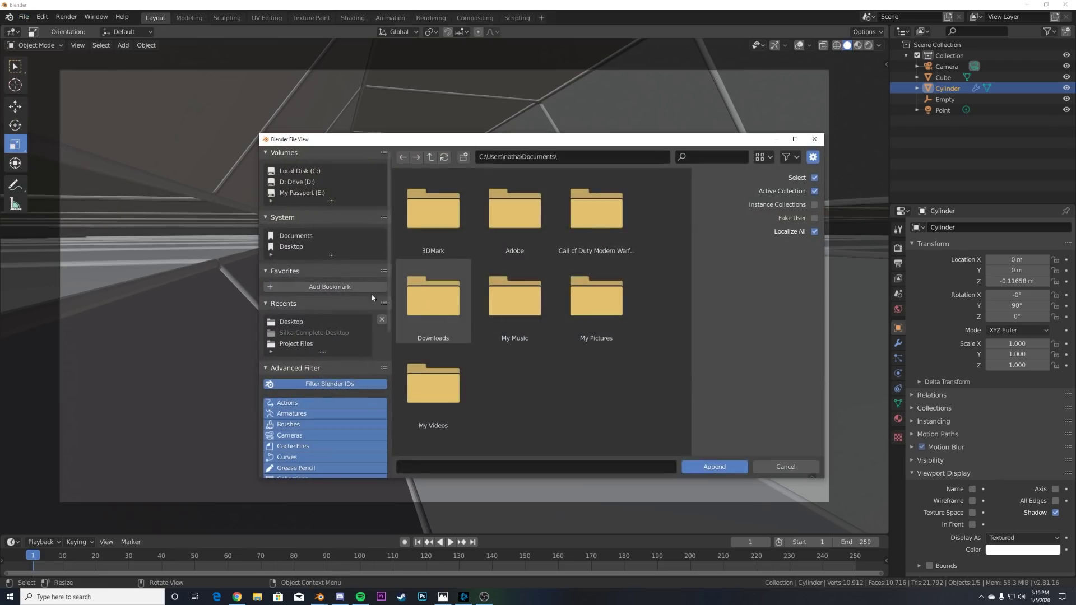
left_click(288, 247)
scroll(601, 371, "down", 2)
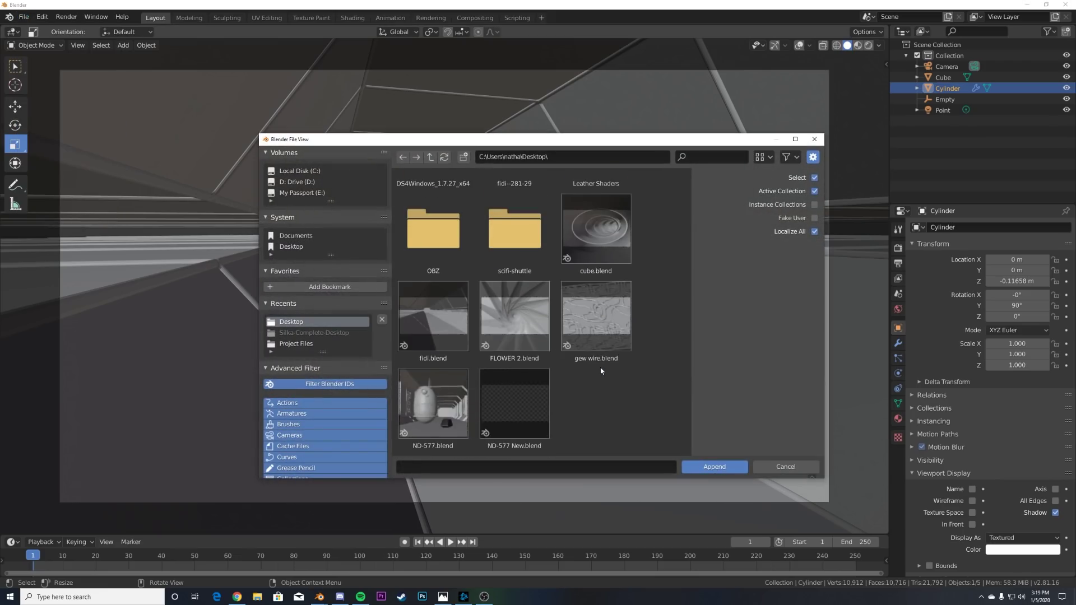
scroll(601, 371, "up", 2)
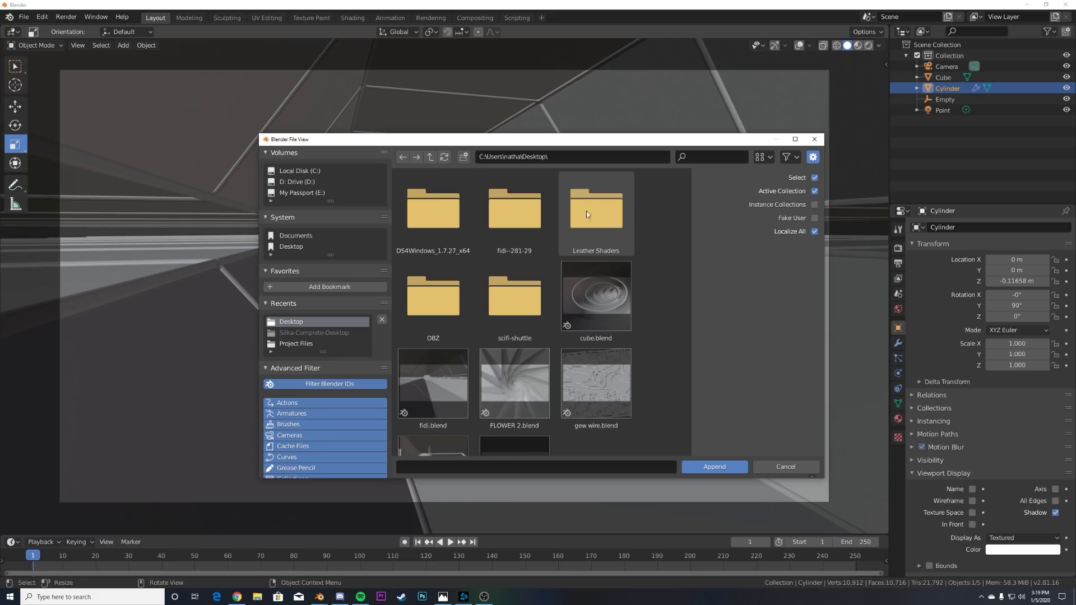
double_click(521, 281)
double_click(416, 191)
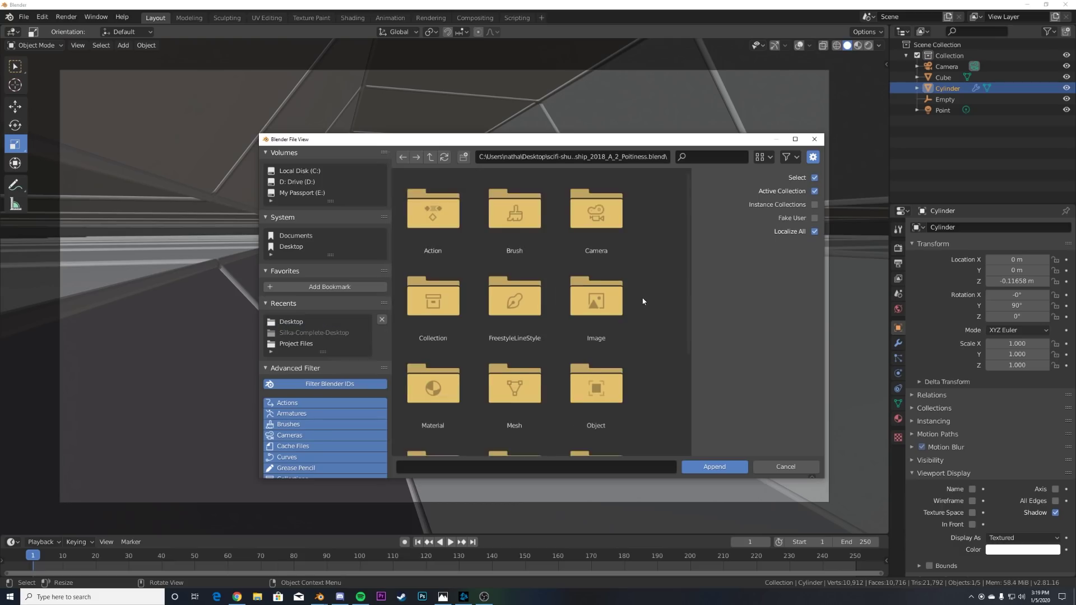
- Append all entries from the shuttle file's Object category to the scene
scroll(643, 301, "down", 2)
double_click(607, 328)
left_click(450, 234)
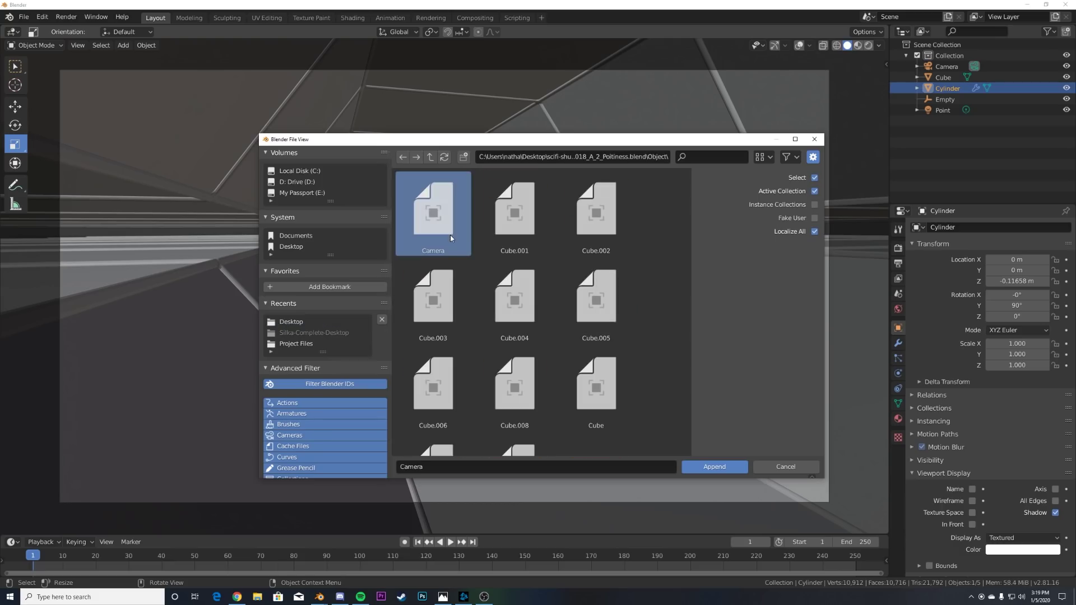
key("a")
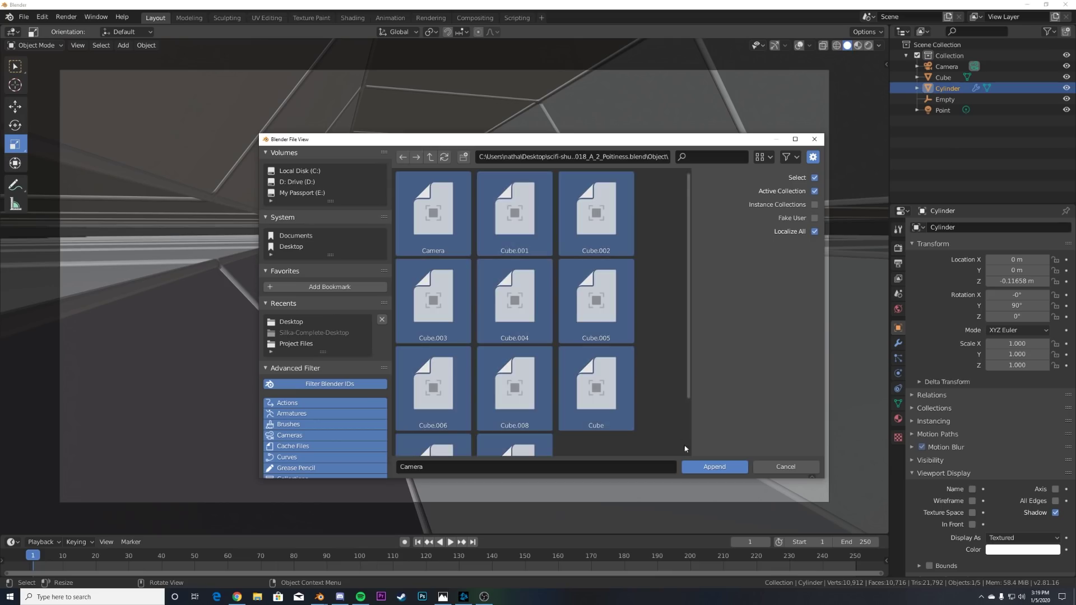
left_click(700, 468)
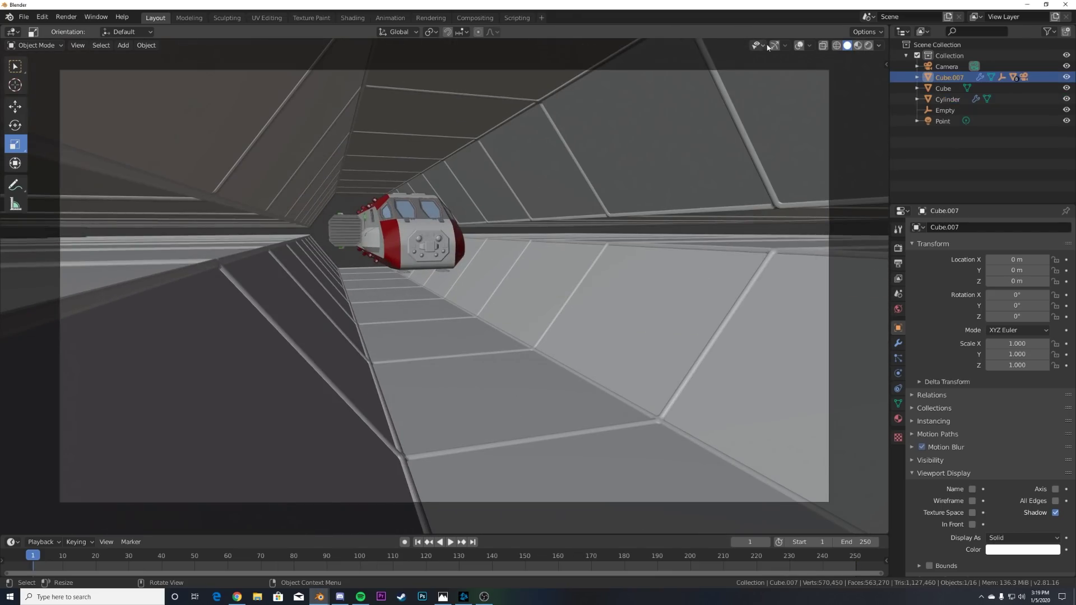
- Turn gizmos and overlays back on, delete the extra camera appended with the shuttle, and return to the camera view
left_click(775, 46)
left_click(799, 45)
middle_click_drag(523, 163, 493, 183)
scroll(493, 183, "down", 5)
left_click(494, 272)
key("x")
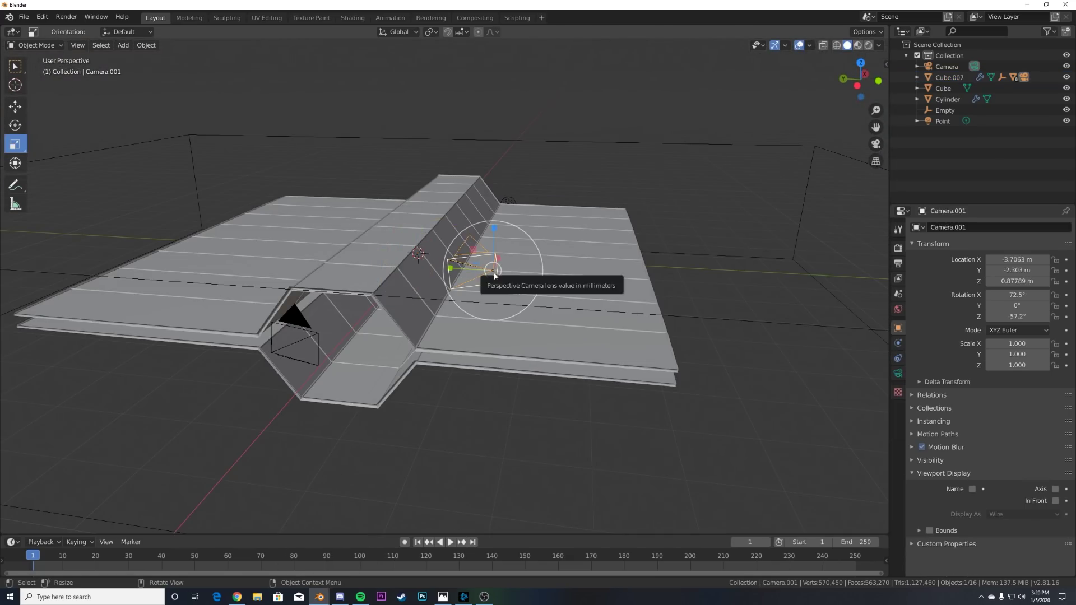
key("Return")
key("KP_0")
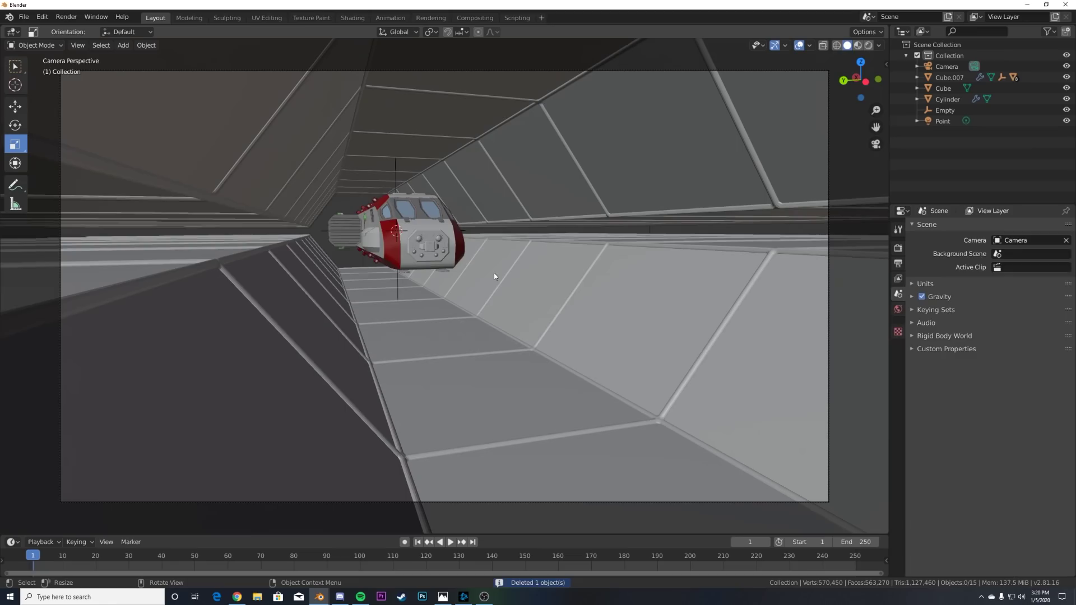
- Rotate the shuttle to -179° around Z and scale it down to 0.667
left_click(425, 199)
left_click_drag(1017, 316, 968, 309)
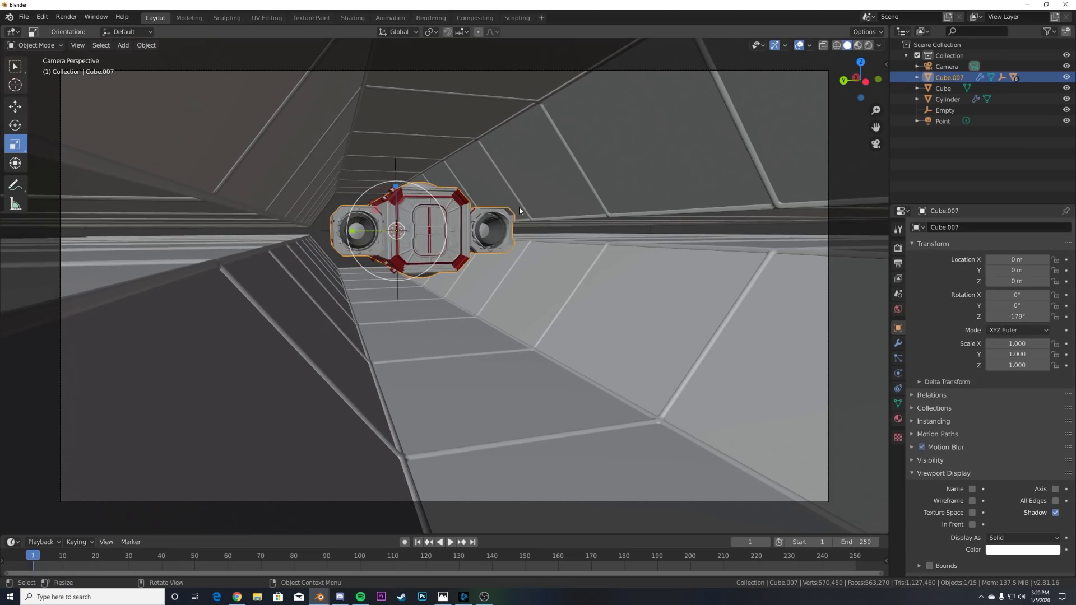
key("s")
left_click(477, 207)
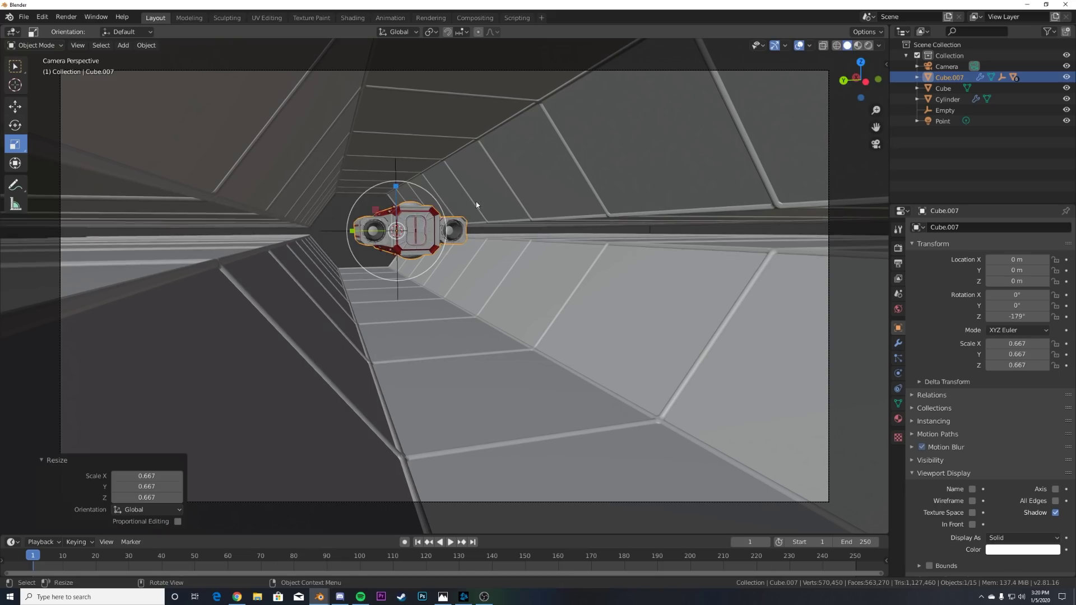
- Move the shuttle about -3.77 m along X, closer to the scene camera
left_click(15, 107)
middle_click_drag(387, 209, 440, 259)
scroll(440, 259, "down", 4)
left_click_drag(392, 224, 463, 351)
key("KP_0")
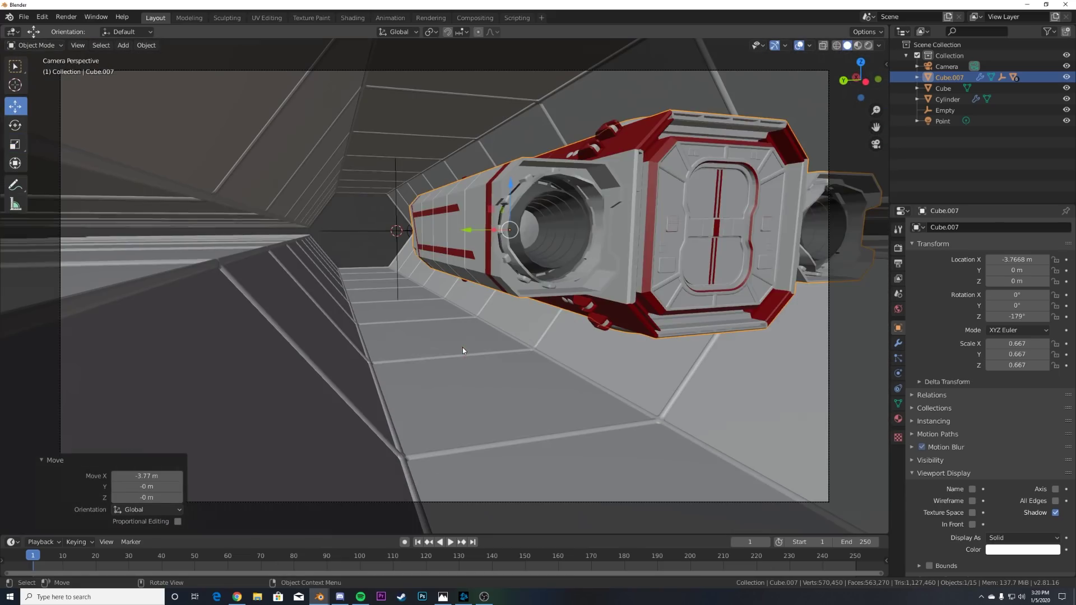
- Lower the shuttle about 0.256 m along Z and resize it to a scale of 0.401
key("s")
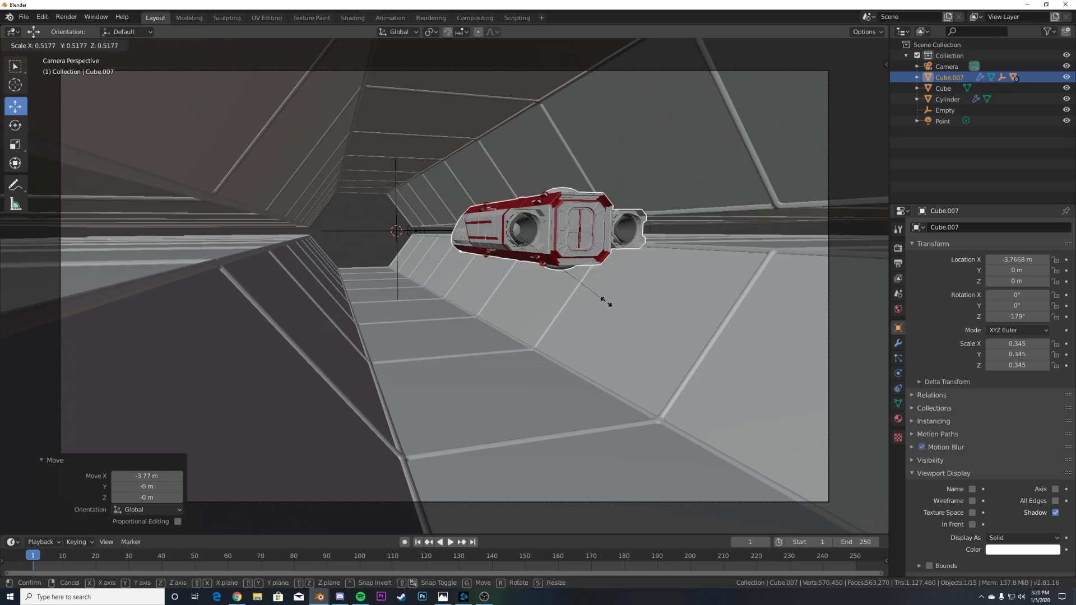
left_click(604, 303)
left_click_drag(510, 184, 513, 231)
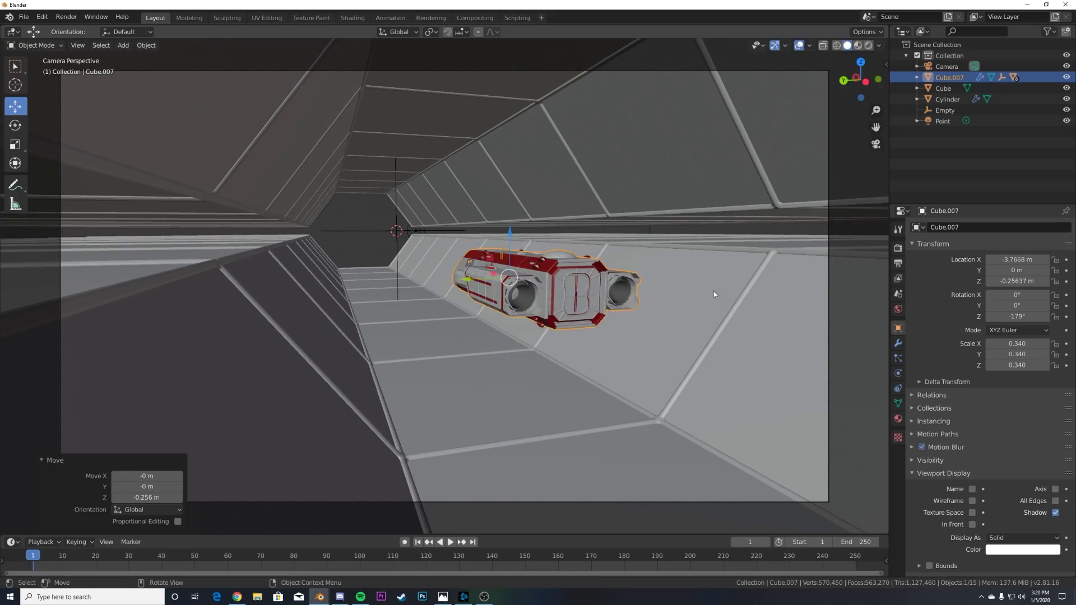
key("s")
left_click(754, 294)
- Switch the viewport to Material Preview shading lit by the scene's own lights and world
key("z")
left_click(697, 384)
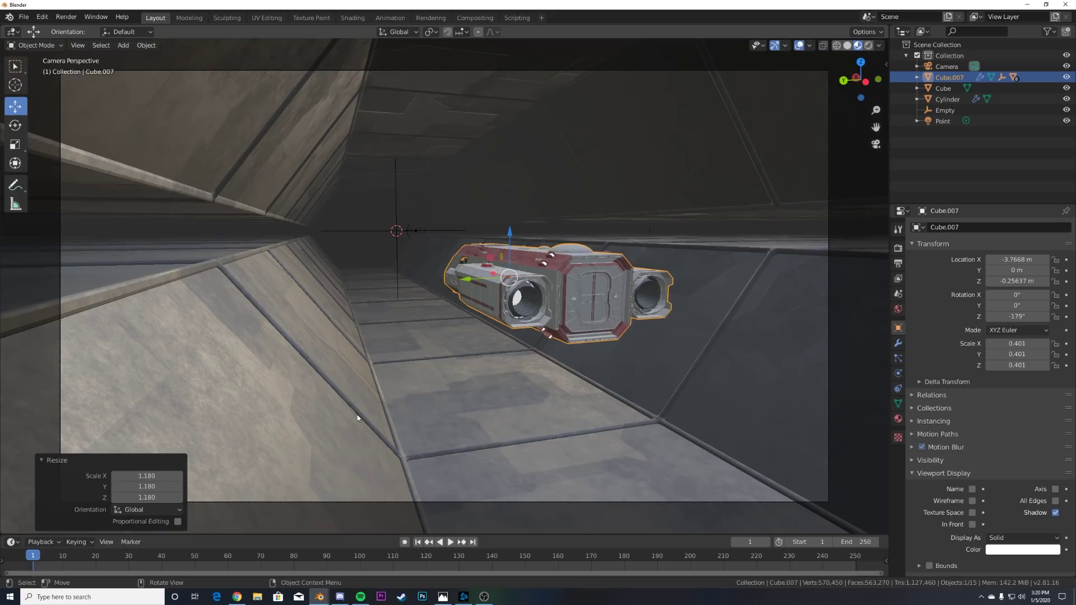
left_click(879, 46)
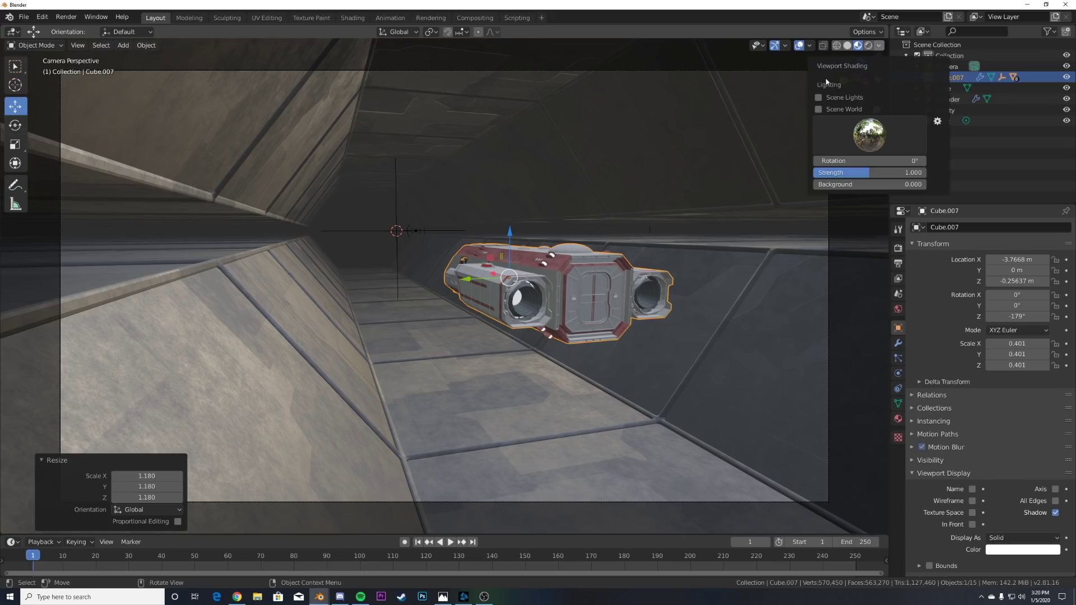
left_click(819, 109)
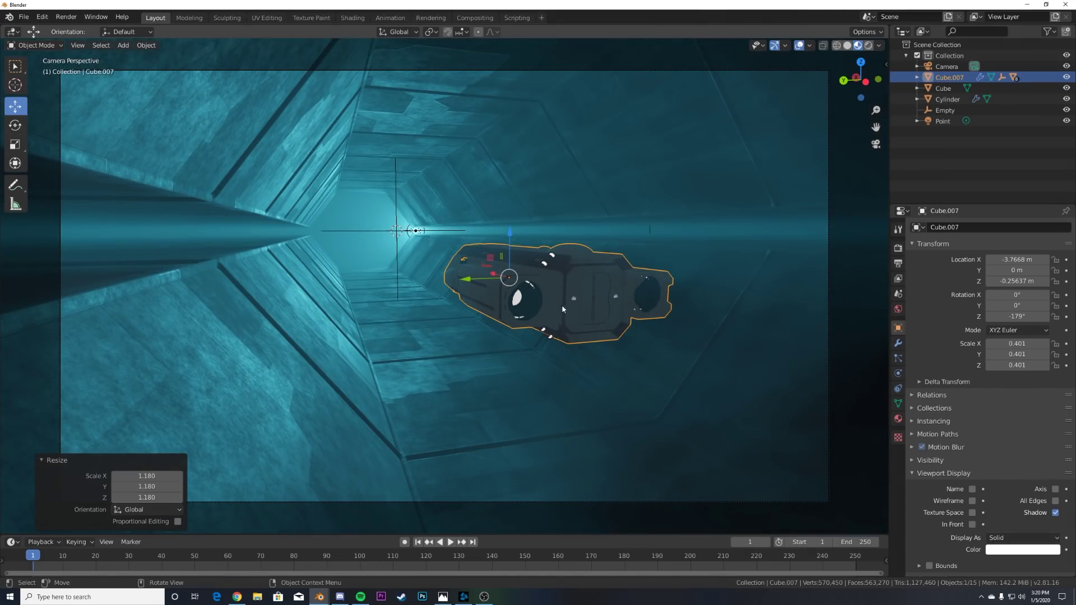
- Change the render engine to Eevee and enable Ambient Occlusion, Bloom and Screen Space Reflections
left_click(899, 248)
left_click(1025, 227)
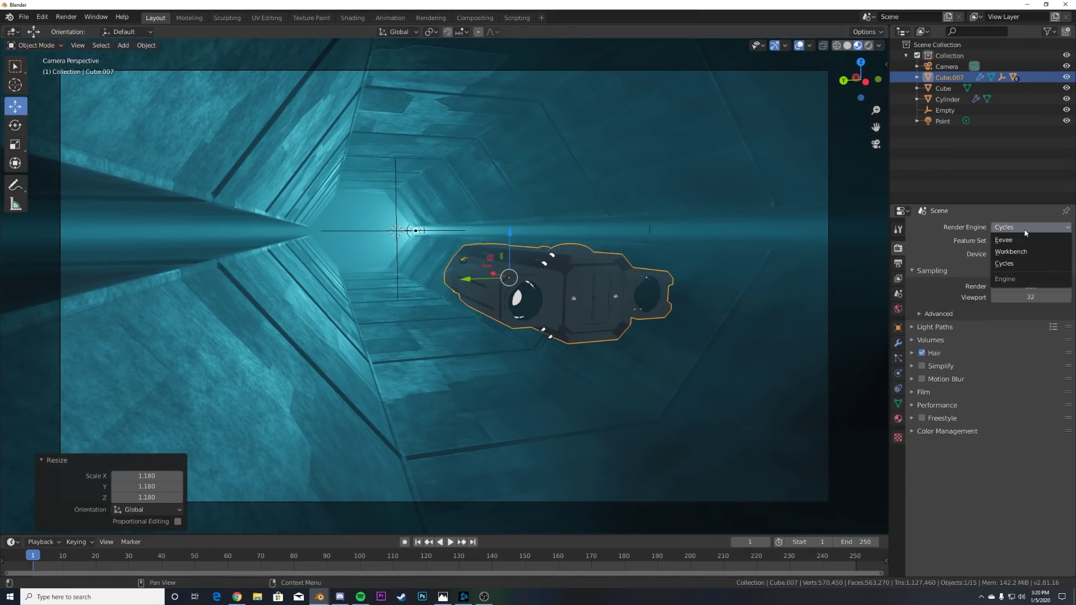
left_click(1007, 240)
left_click(922, 314)
left_click(921, 301)
left_click(921, 352)
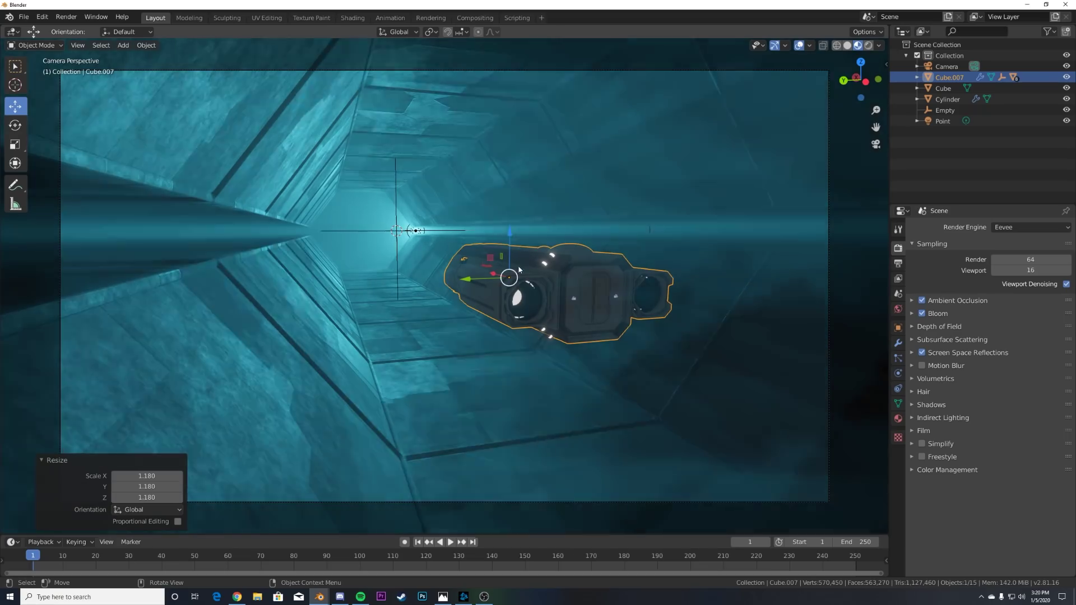
- Move the shuttle along X by about -1.82 m and another -0.582 m, until it is outside the camera frame
left_click(492, 277)
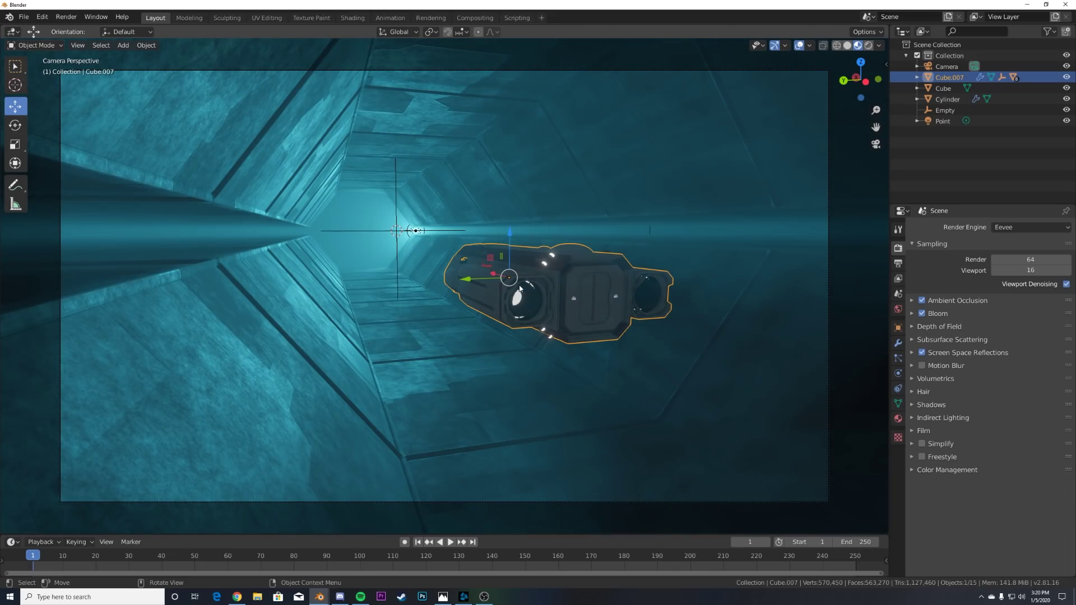
key("g")
key("x")
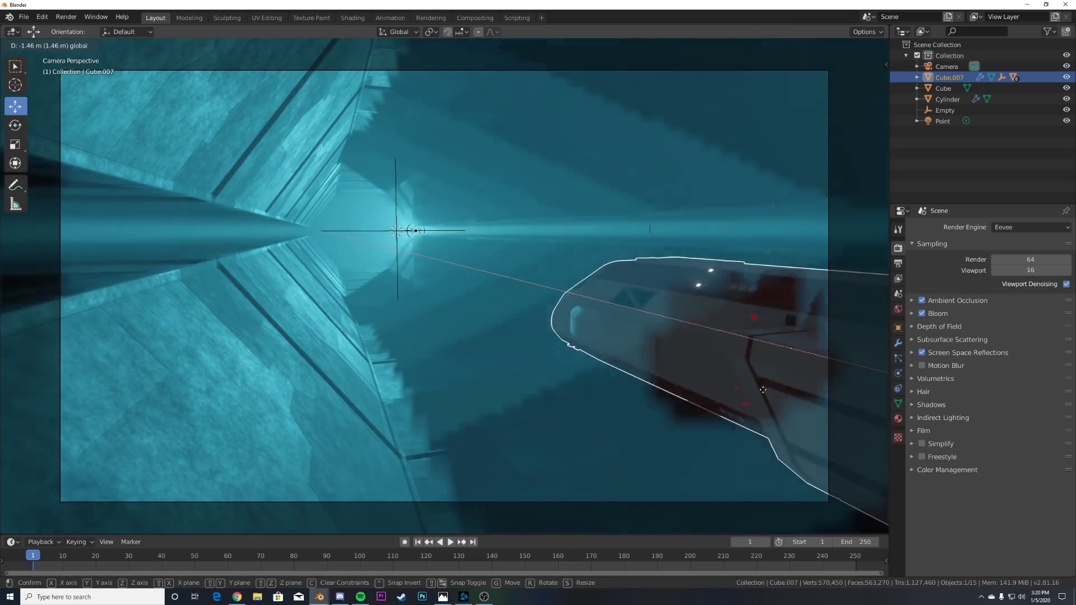
left_click(1, 475)
scroll(353, 422, "down", 8)
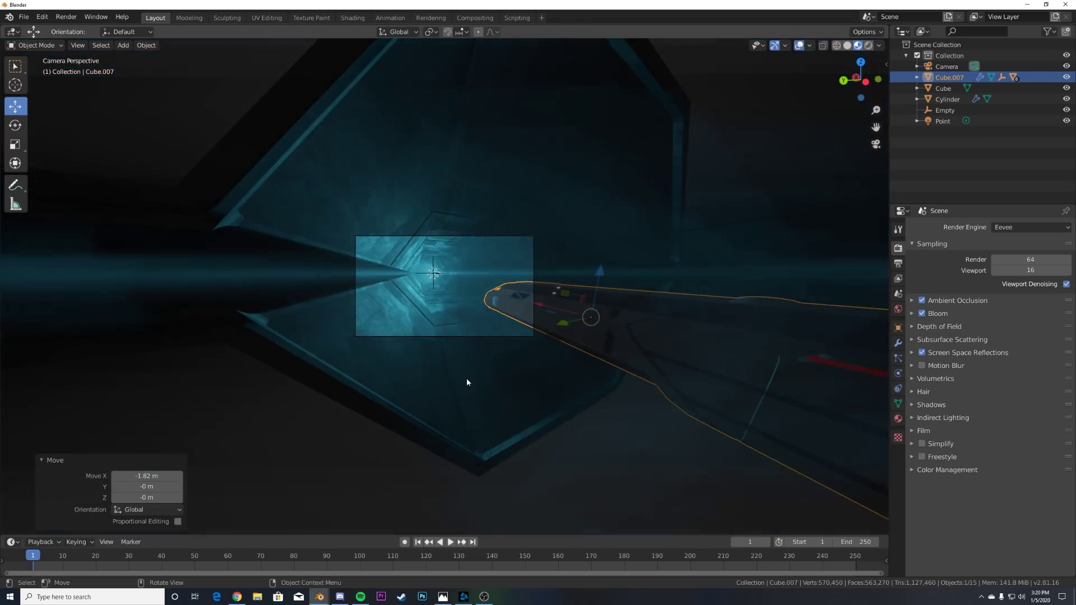
scroll(466, 379, "up", 5)
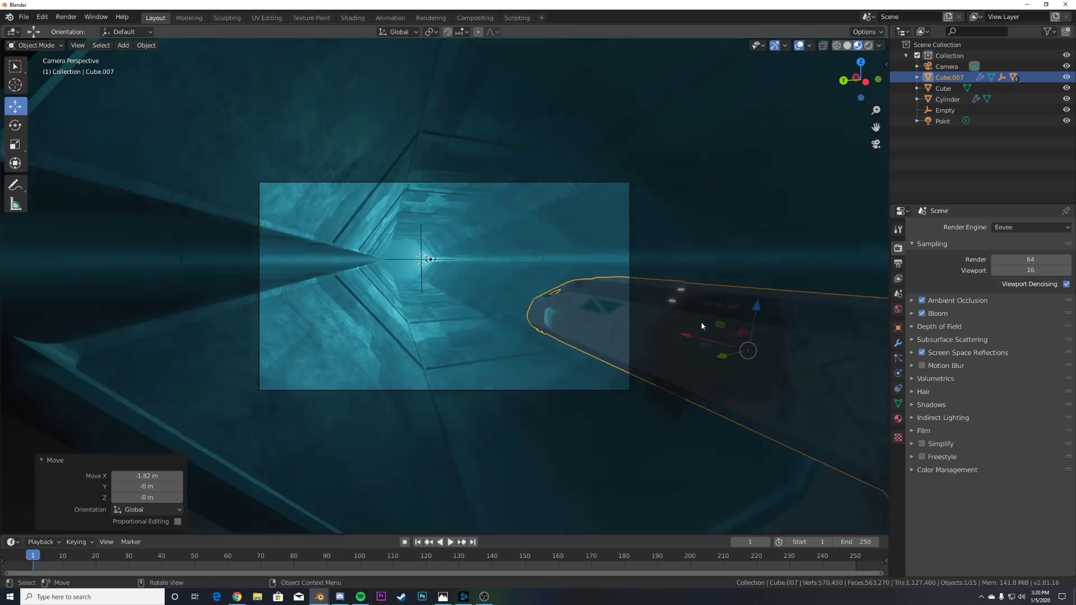
left_click_drag(691, 337, 302, 505)
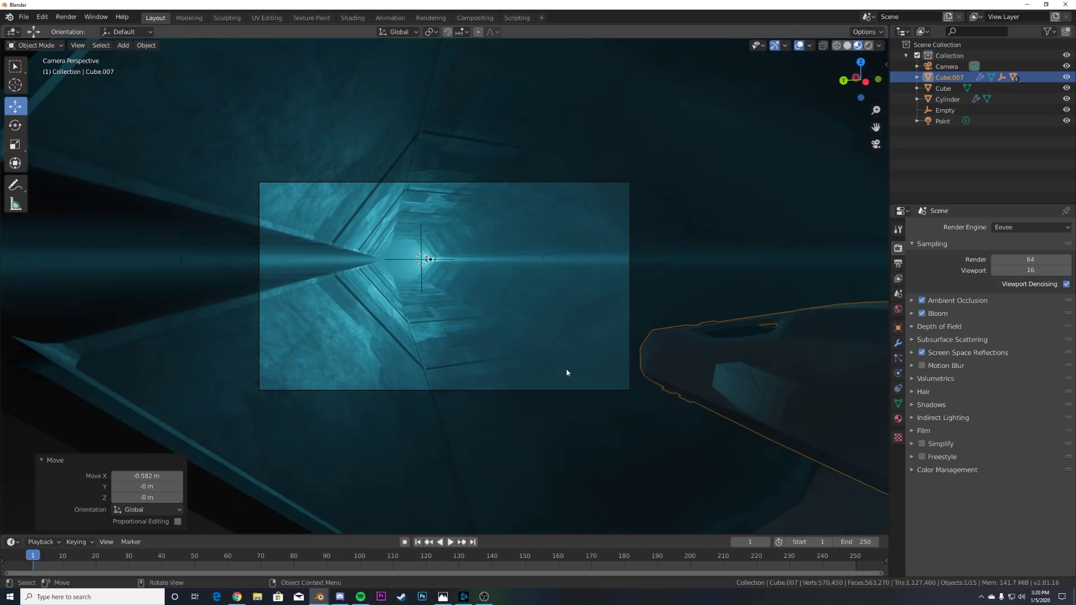
- Keyframe the shuttle's Location X at -6.1793 m on frame 1
scroll(591, 365, "down", 5)
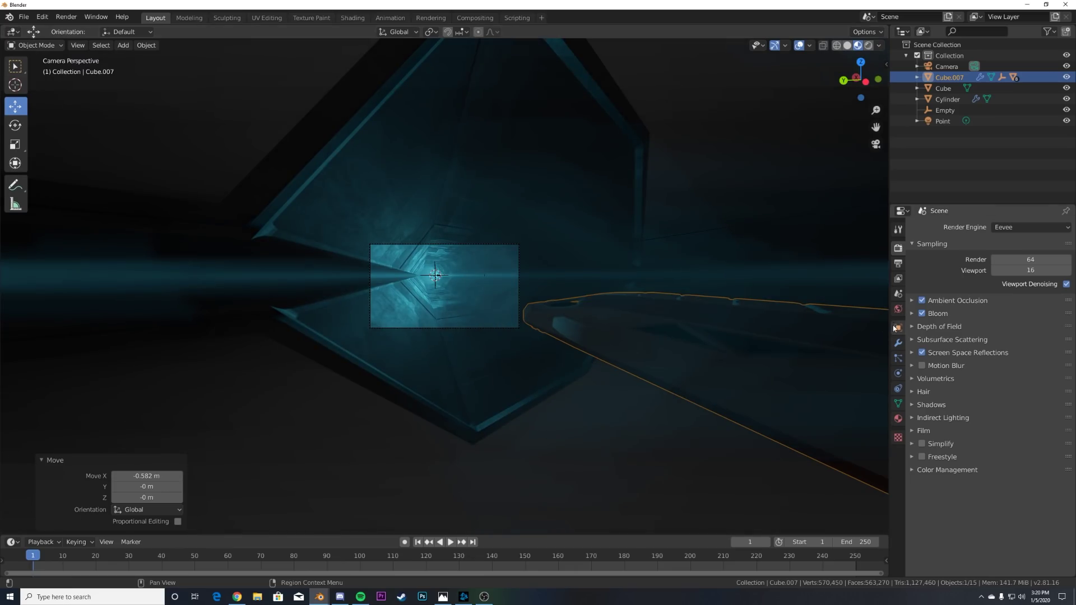
left_click(899, 331)
mouse_move(1010, 260)
left_mouse_down()
mouse_move(1048, 260)
mouse_move(1010, 260)
left_mouse_up()
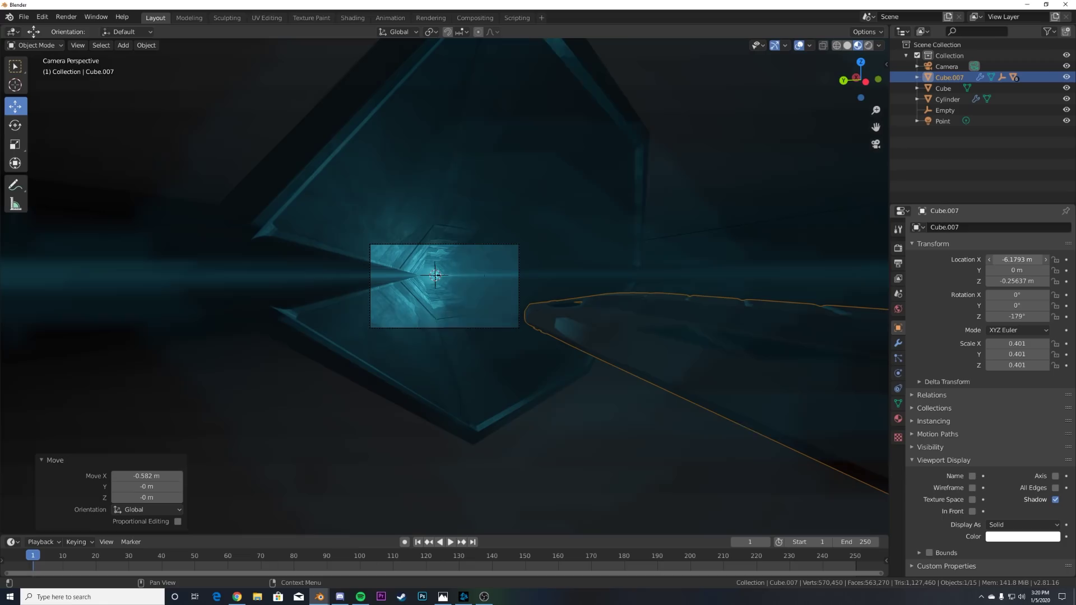
left_click(1066, 259)
- In solid shading, advance to frame 68, set the shuttle's Location X to -3.8093 m and keyframe it
scroll(446, 304, "up", 5)
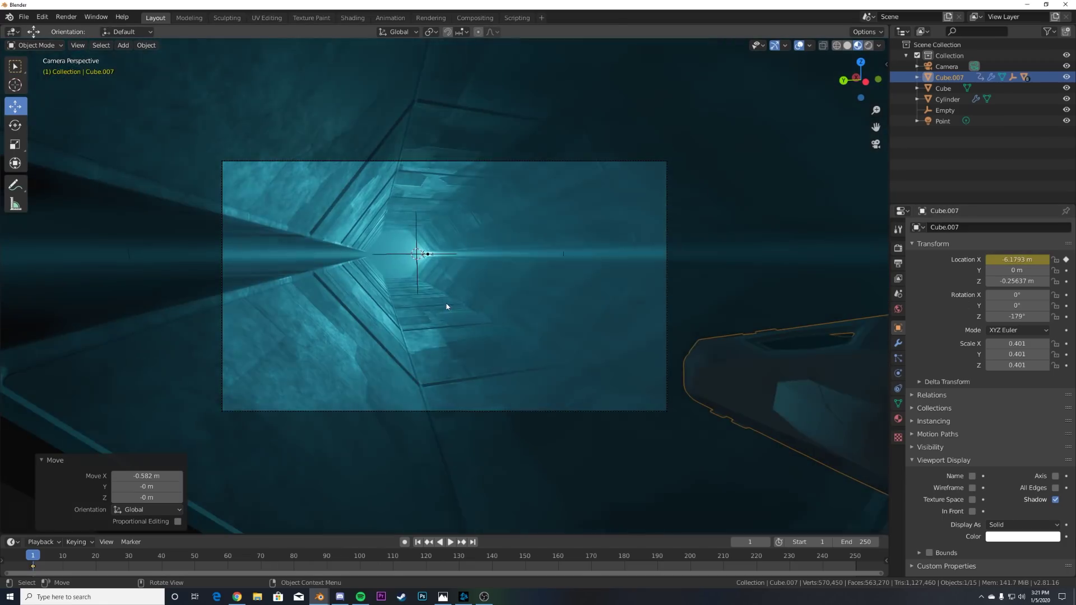
left_click(848, 45)
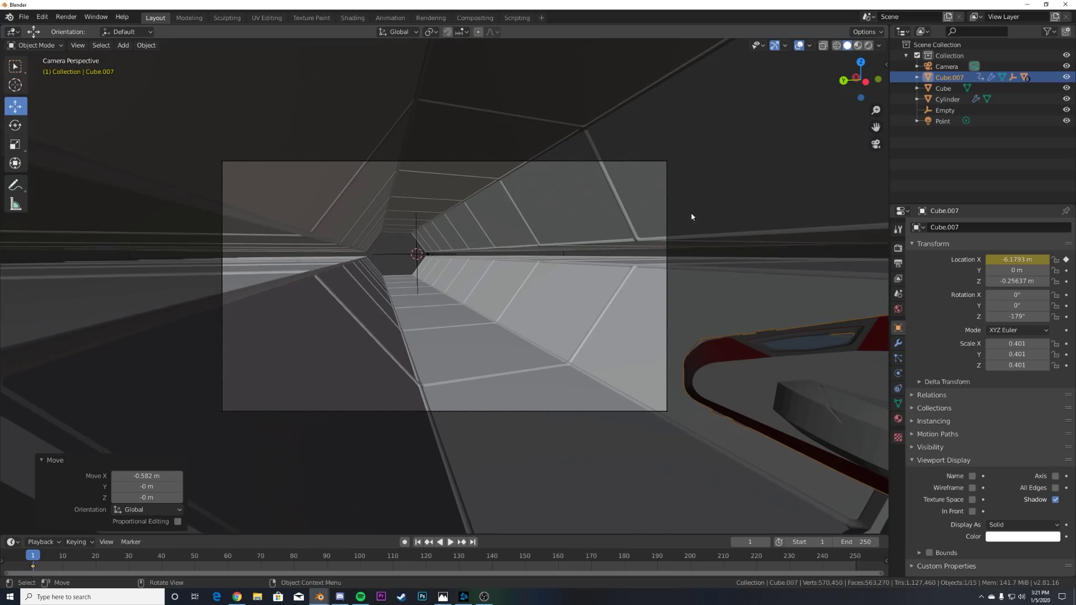
left_click(452, 543)
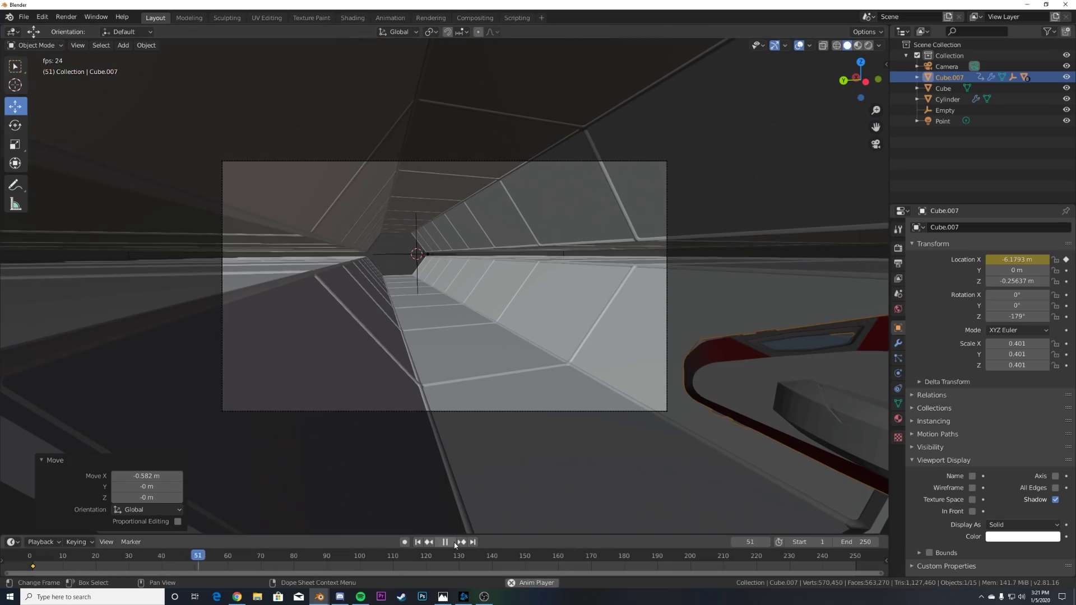
key("space")
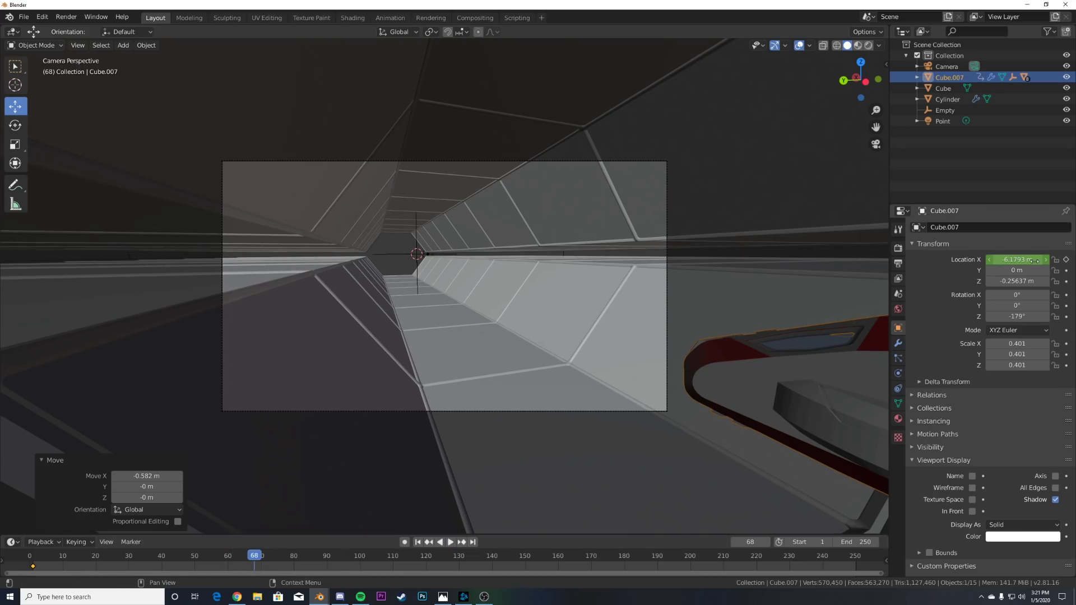
mouse_move(1034, 260)
left_mouse_down()
mouse_move(1060, 261)
mouse_move(1026, 260)
mouse_move(1051, 259)
left_mouse_up()
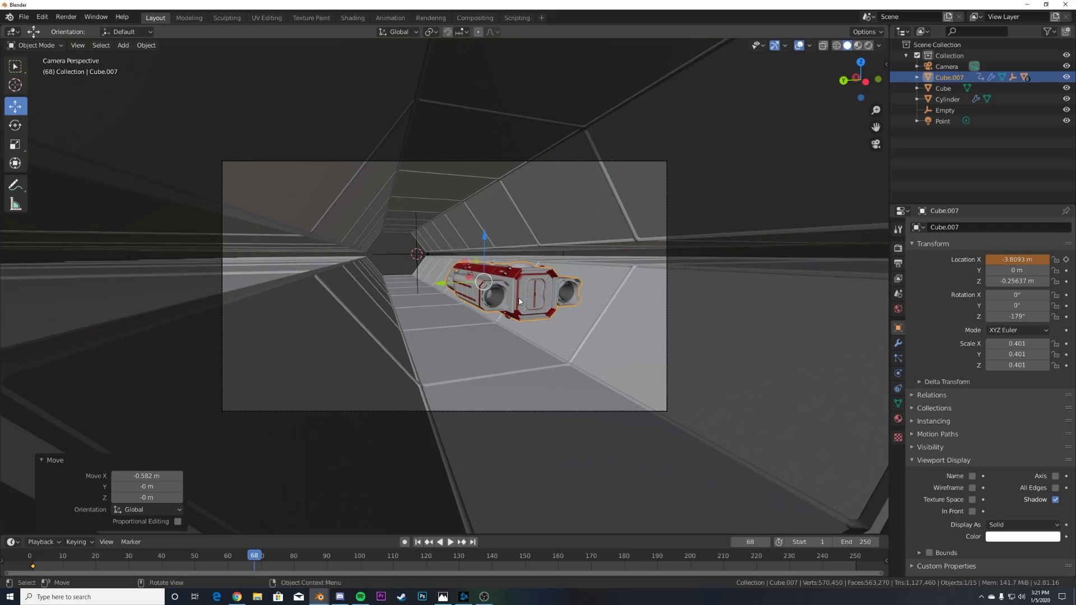
left_click(1066, 259)
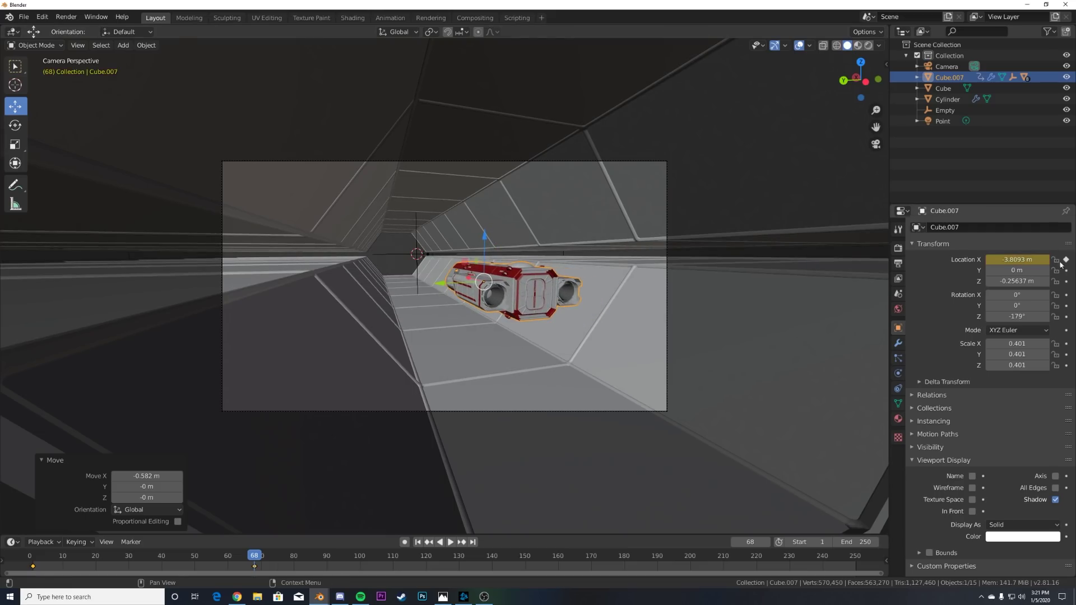
- Play the shuttle's animation from frame 1 to check its motion into the tunnel
left_click(418, 542)
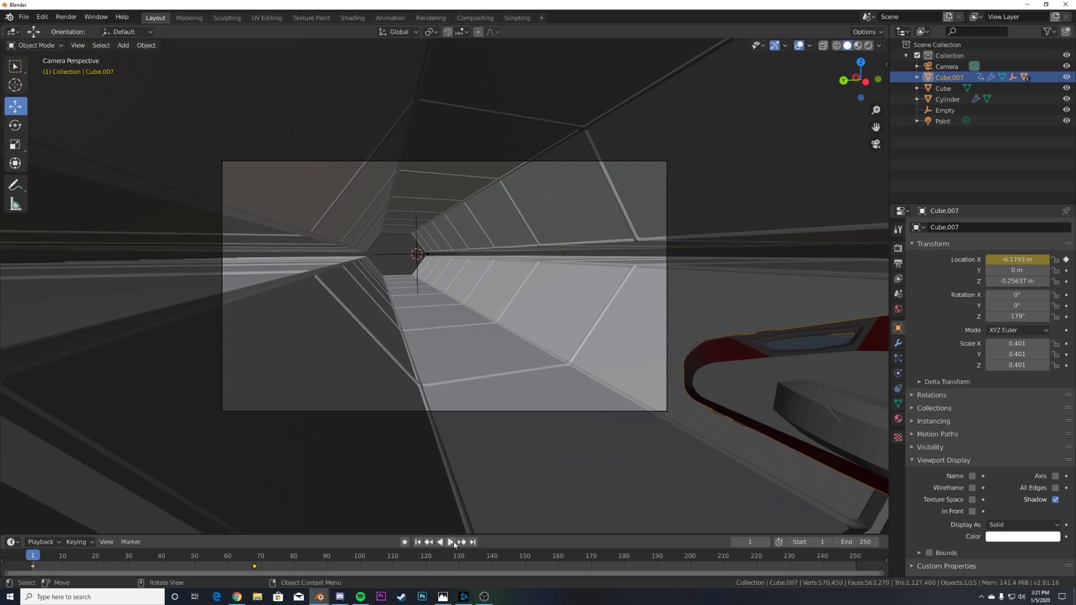
left_click(453, 541)
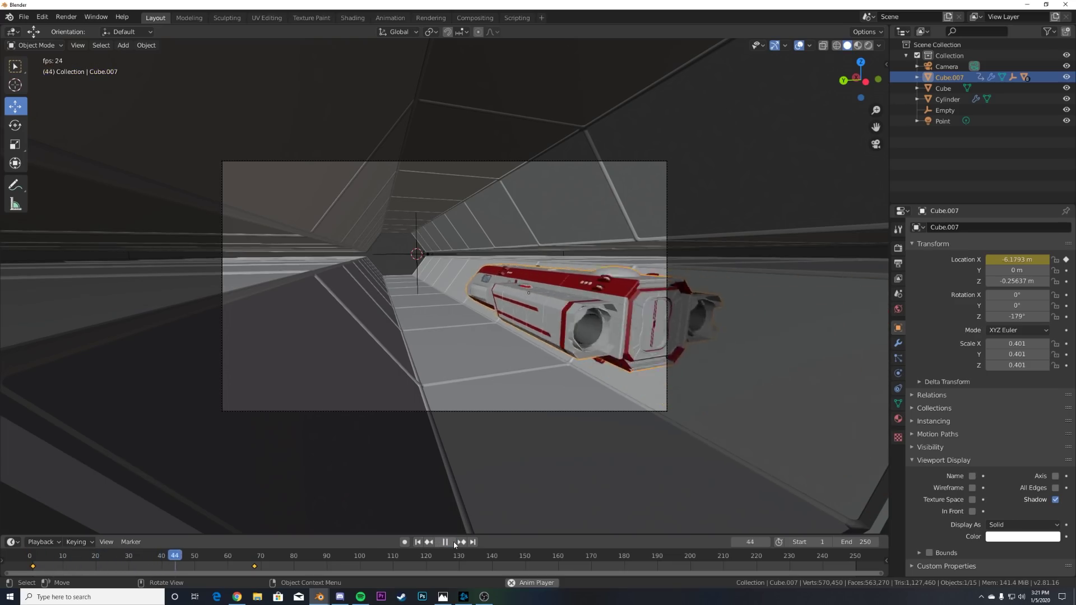
left_click(452, 542)
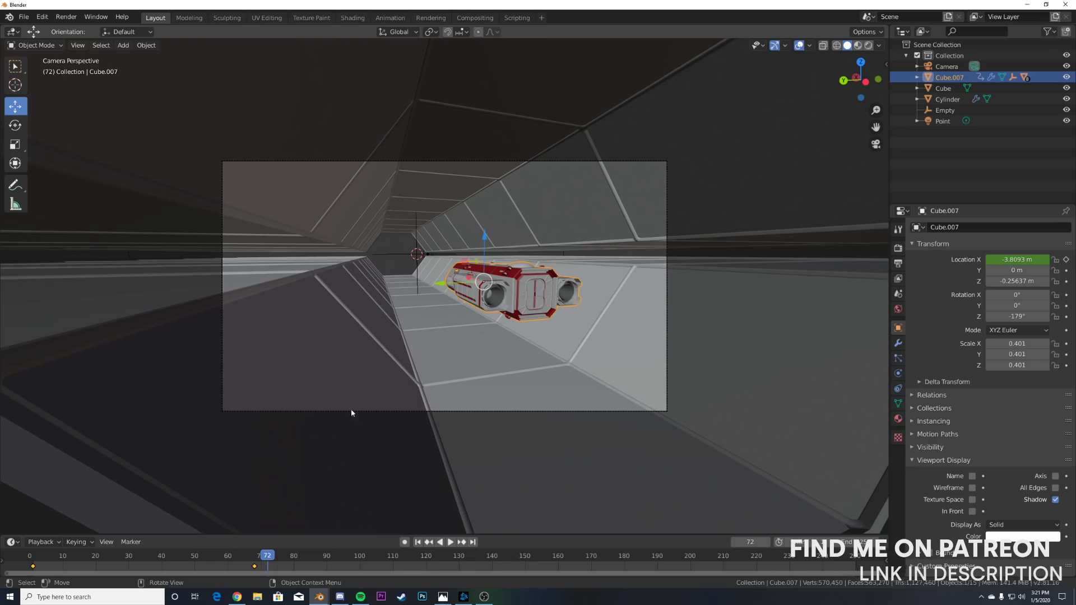
- Advance to frame 80, set the shuttle's Location X to 38.811 m and keyframe it
key("space")
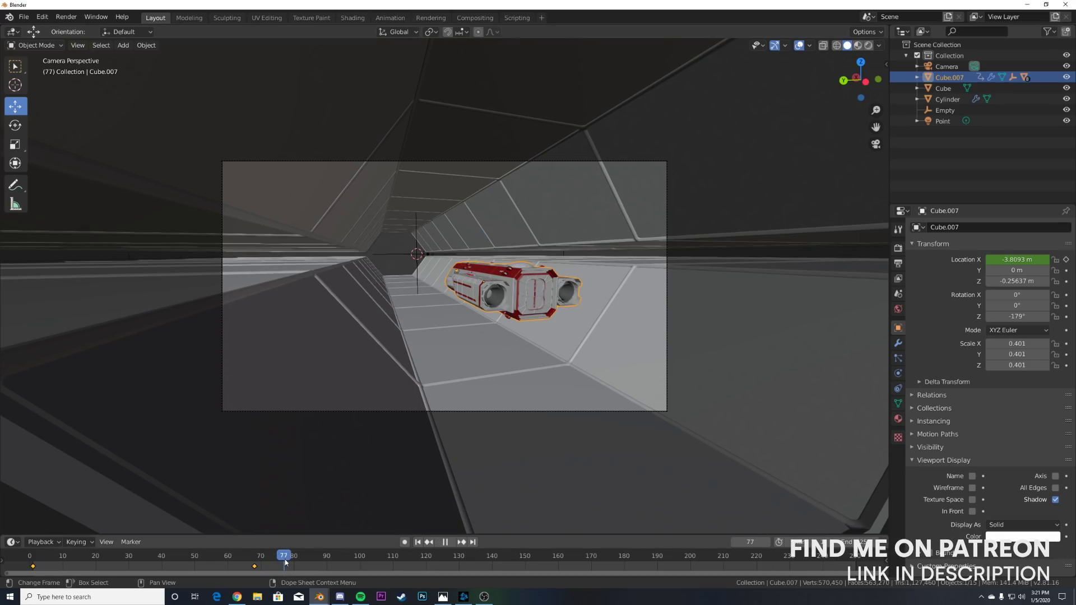
key("space")
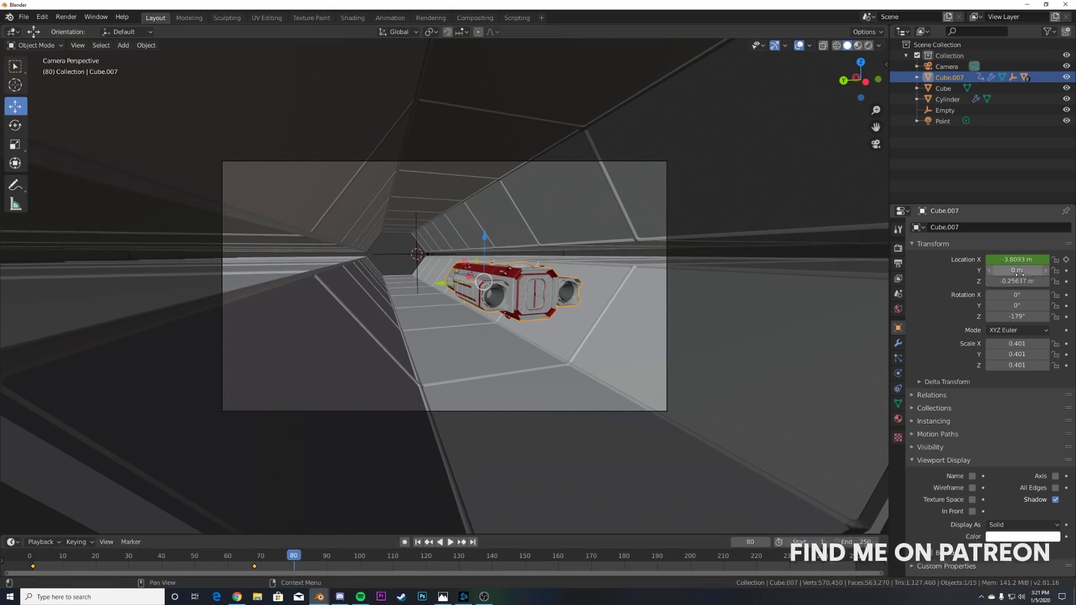
left_click_drag(1014, 259, 1059, 259)
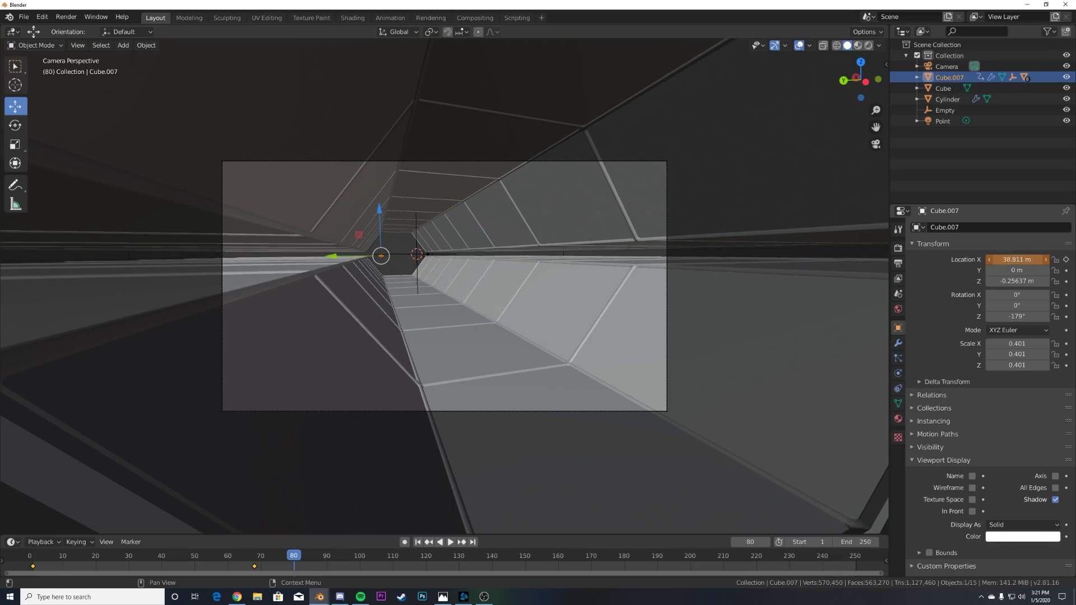
left_click(1067, 259)
- Play the animation from frame 1 to check the shuttle's sudden acceleration down the tunnel
left_click(419, 542)
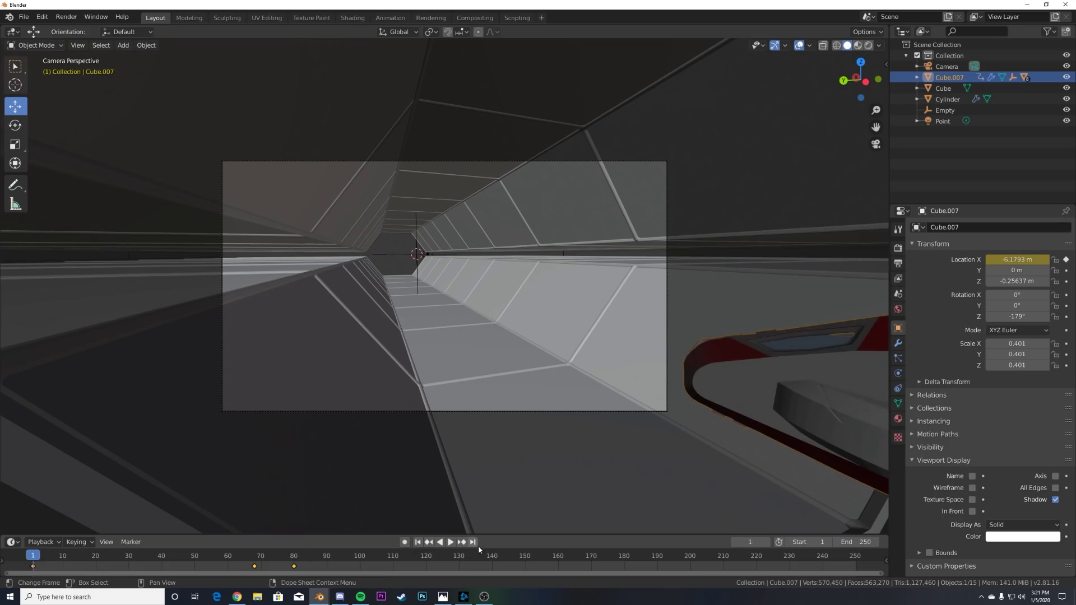
left_click(455, 542)
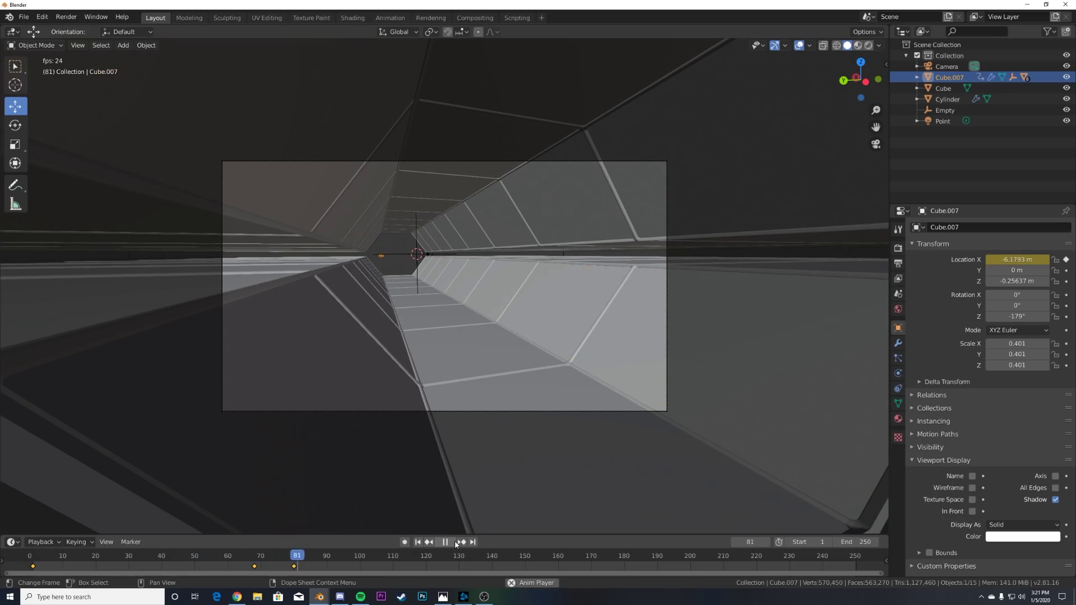
left_click(455, 542)
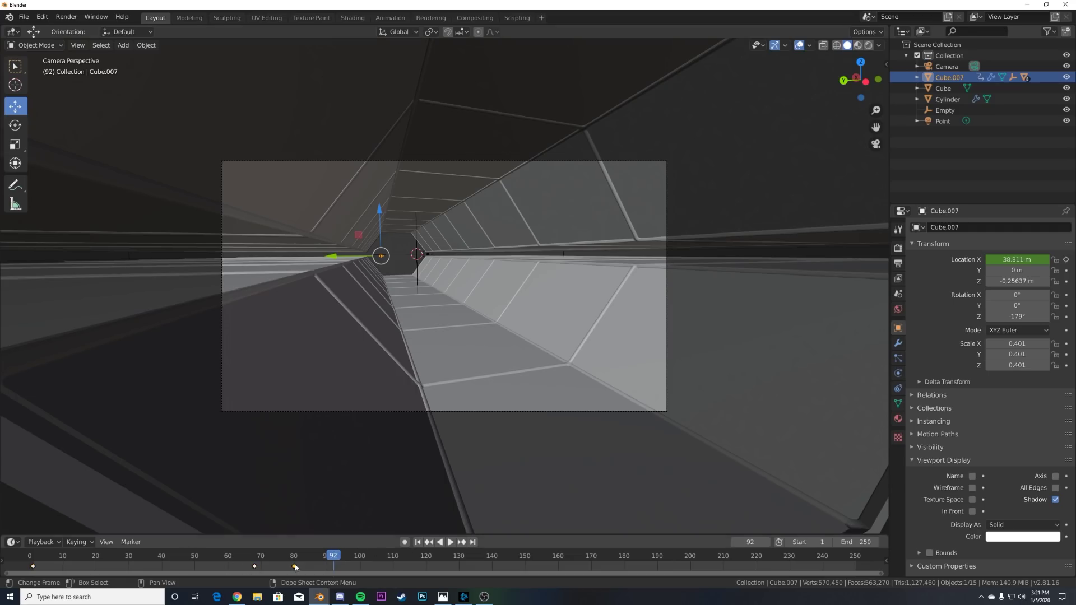
- In the Shading workspace, replace the node editor with the Graph Editor, bring the whole shuttle curve into view and use solid viewport shading
left_click(353, 18)
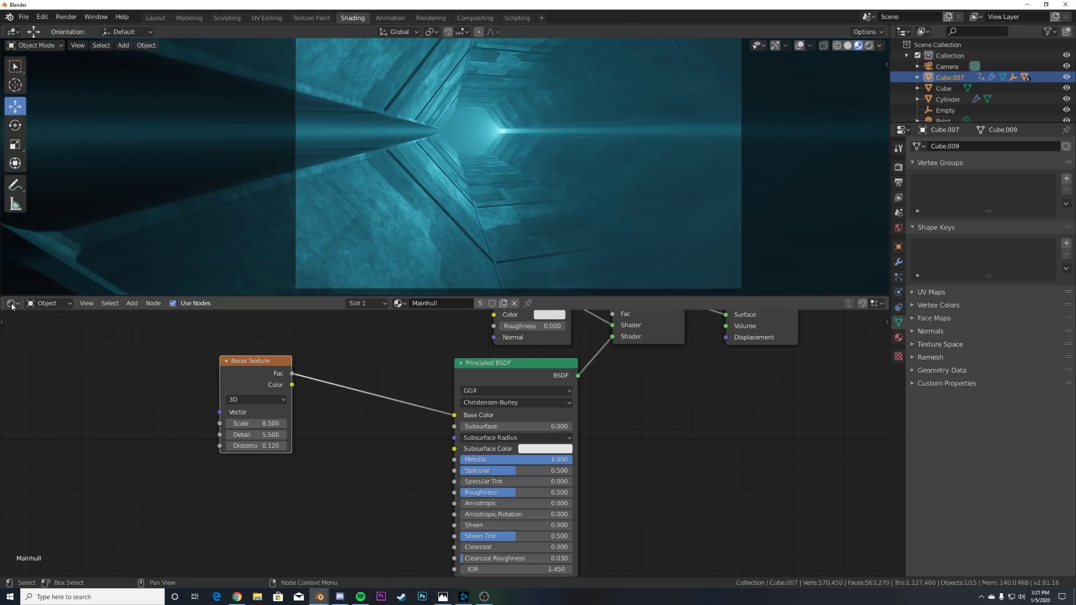
left_click(12, 304)
left_click(146, 374)
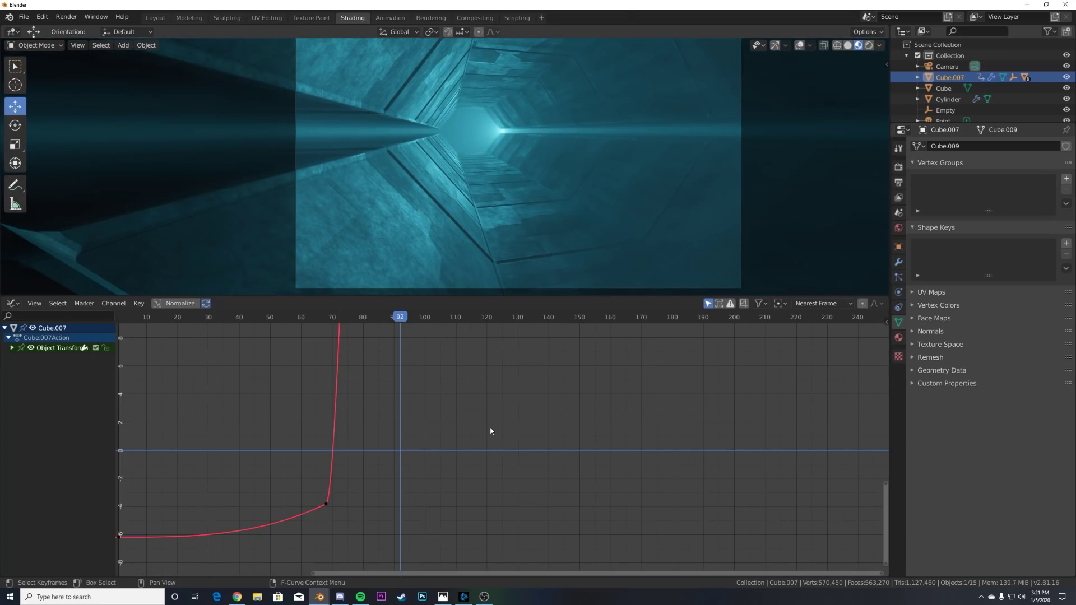
left_click_drag(886, 486, 887, 334)
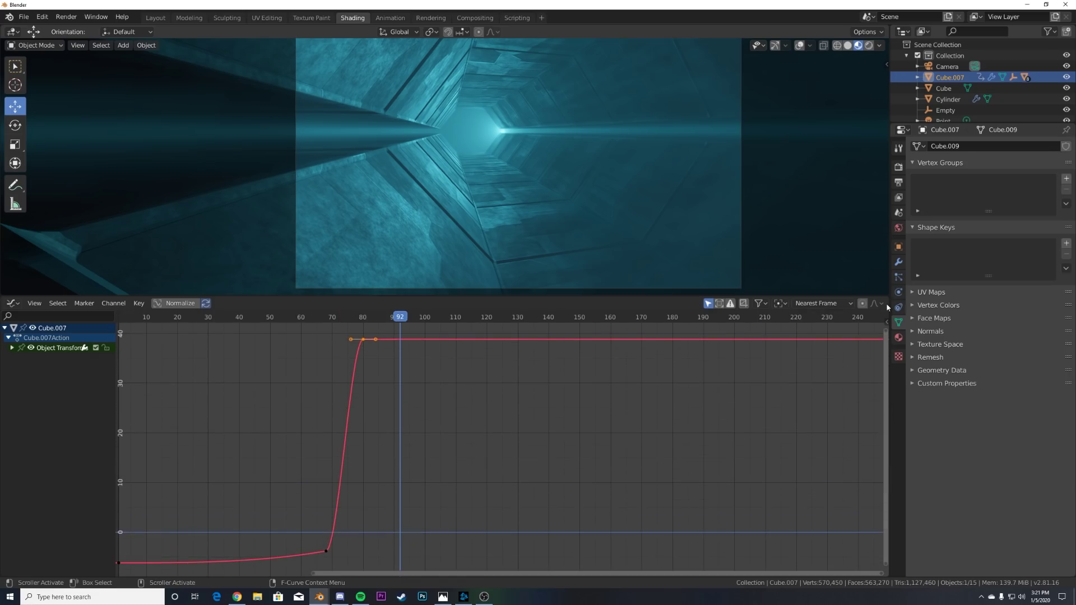
left_click_drag(273, 320, 168, 318)
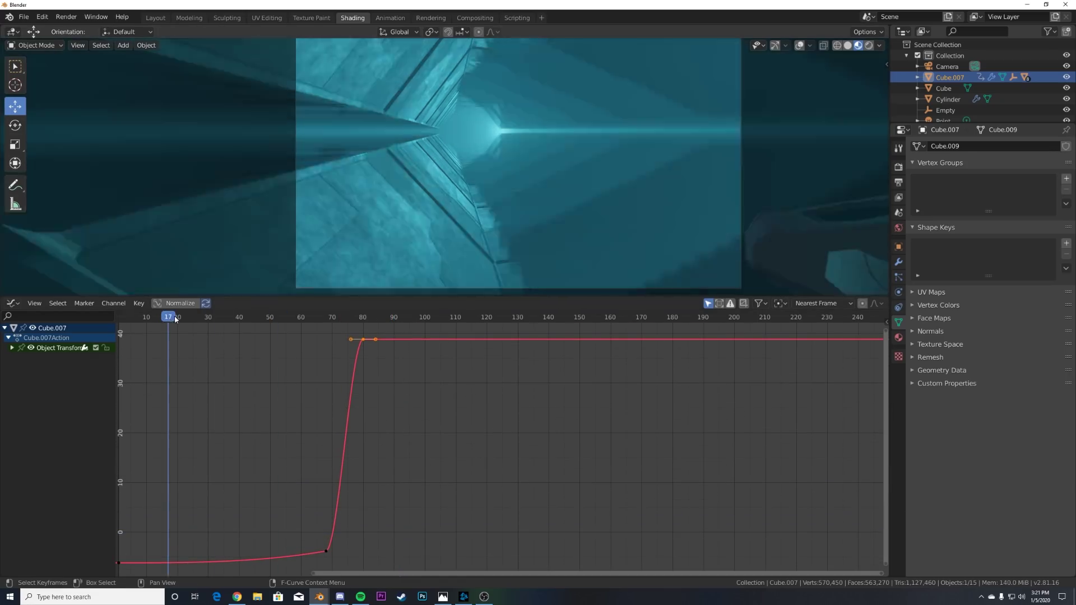
key("z")
left_click(634, 161)
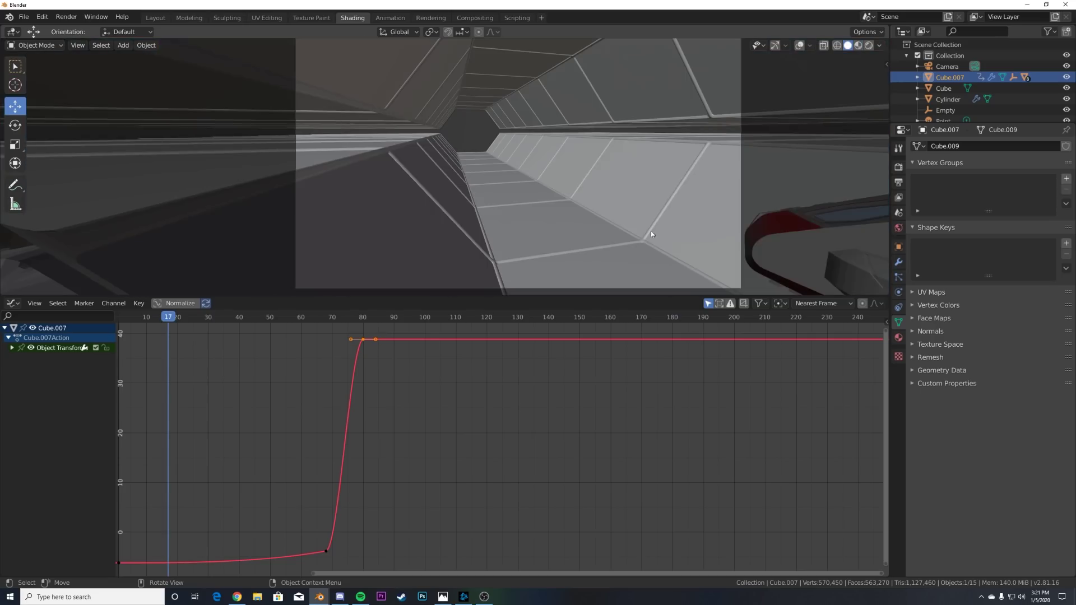
- Extend the incoming handle of the shuttle's frame 80 keyframe back to about frame 58 for a longer ease-out
left_click(339, 550)
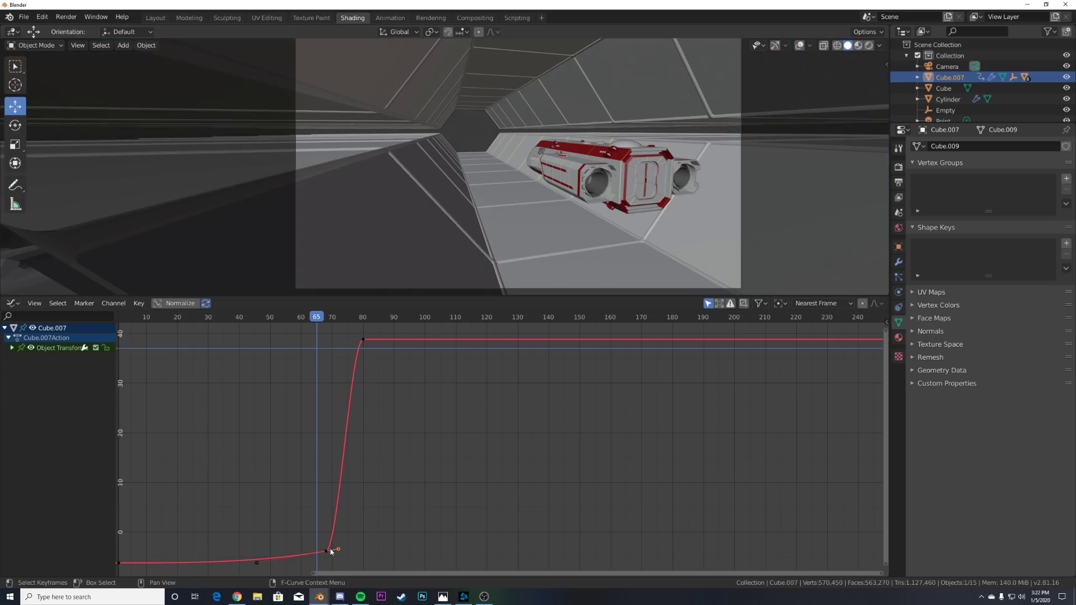
key("space")
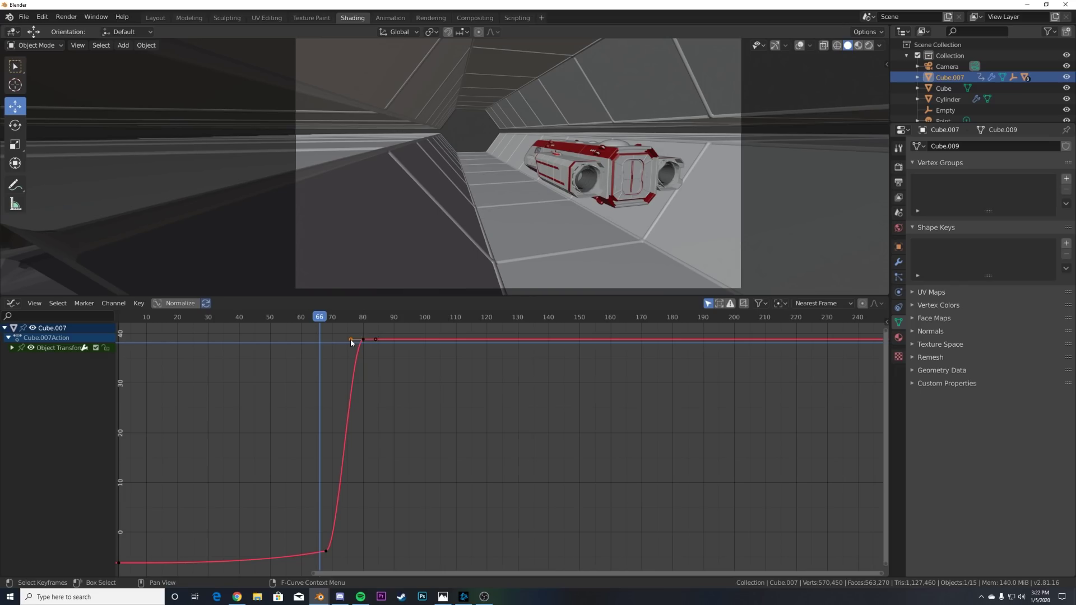
left_click_drag(351, 341, 296, 340)
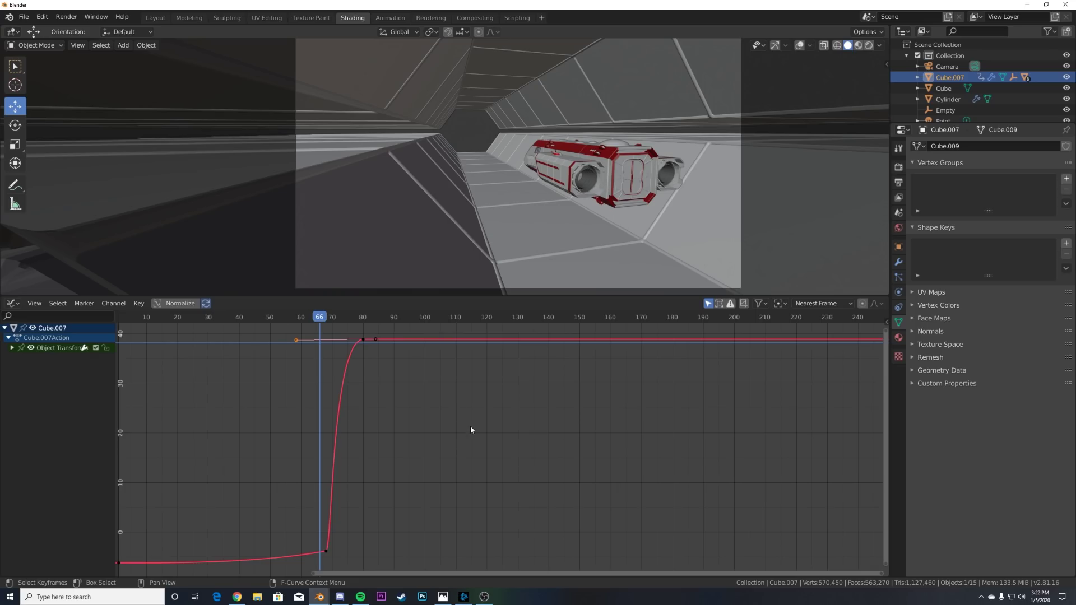
- Replay the shuttle's animation repeatedly, from the start and from around frame 52, to check the adjusted acceleration
key("space")
key("space")
left_click_drag(344, 322, 282, 325)
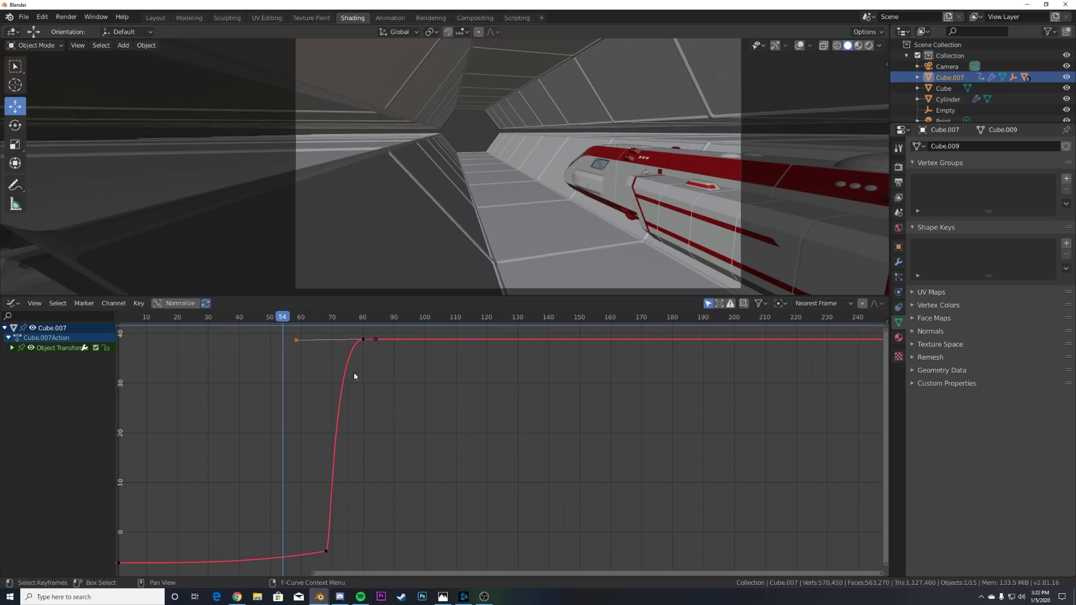
key("space")
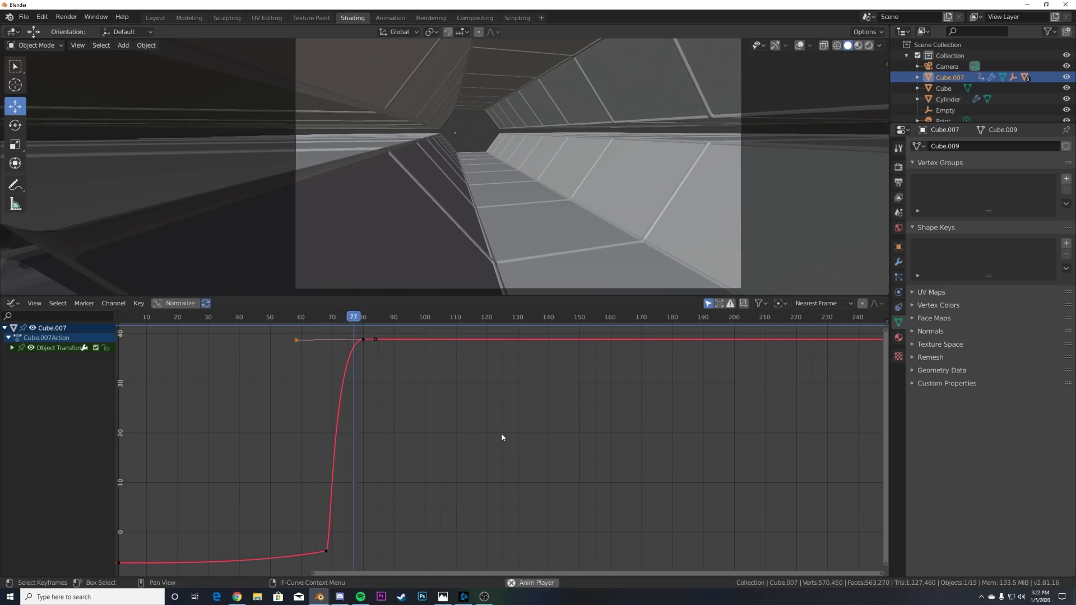
key("space")
right_click(311, 333, "shift")
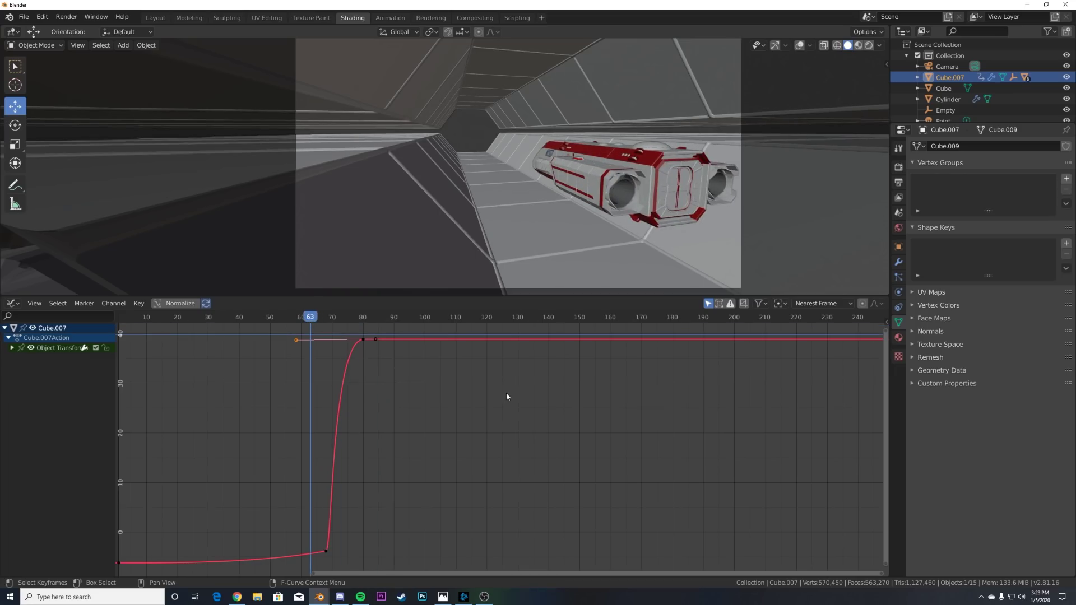
left_click_drag(258, 325, 50, 349)
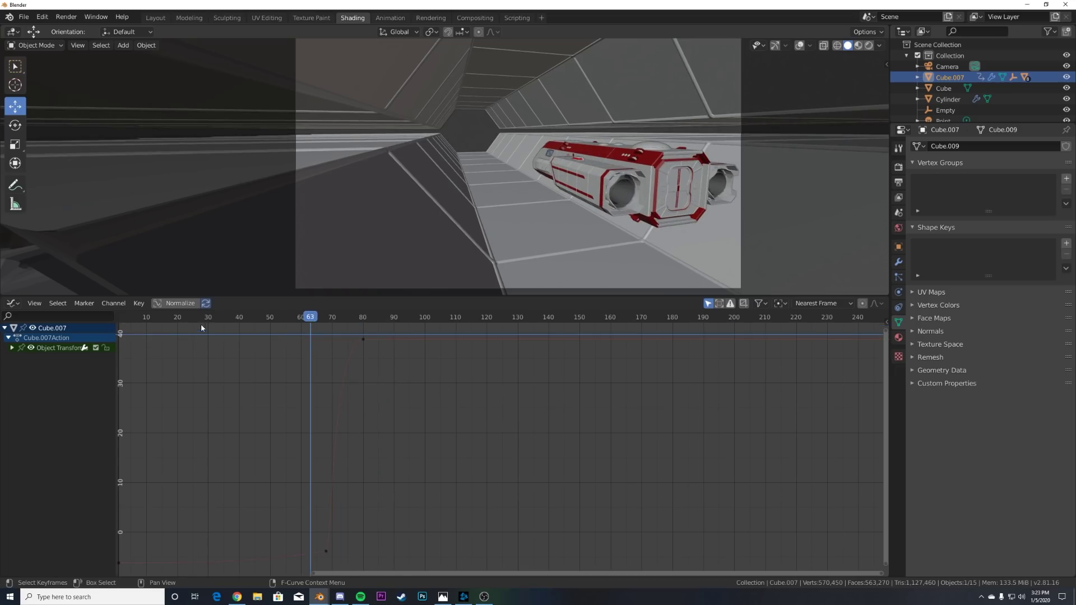
left_click_drag(200, 323, 118, 331)
key("space")
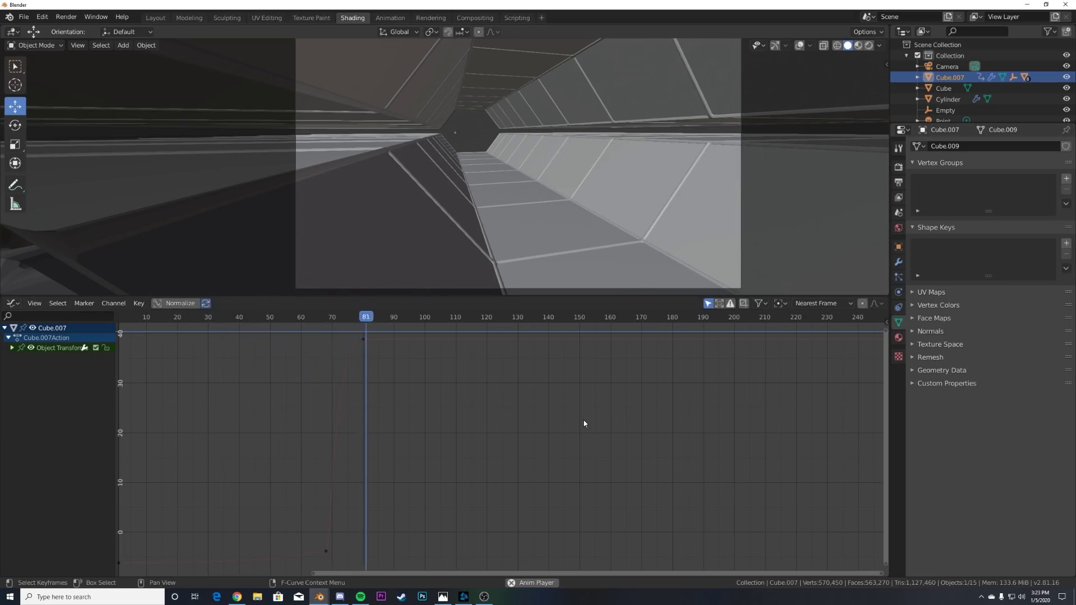
key("space")
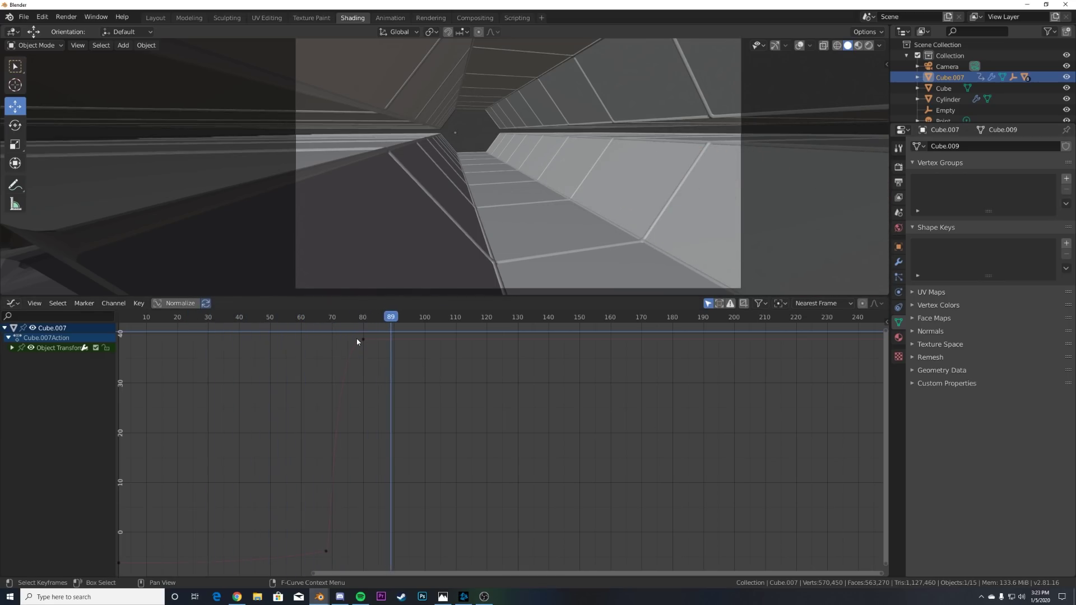
mouse_move(353, 327)
left_mouse_down()
mouse_move(282, 336)
mouse_move(283, 317)
left_mouse_up()
key("space")
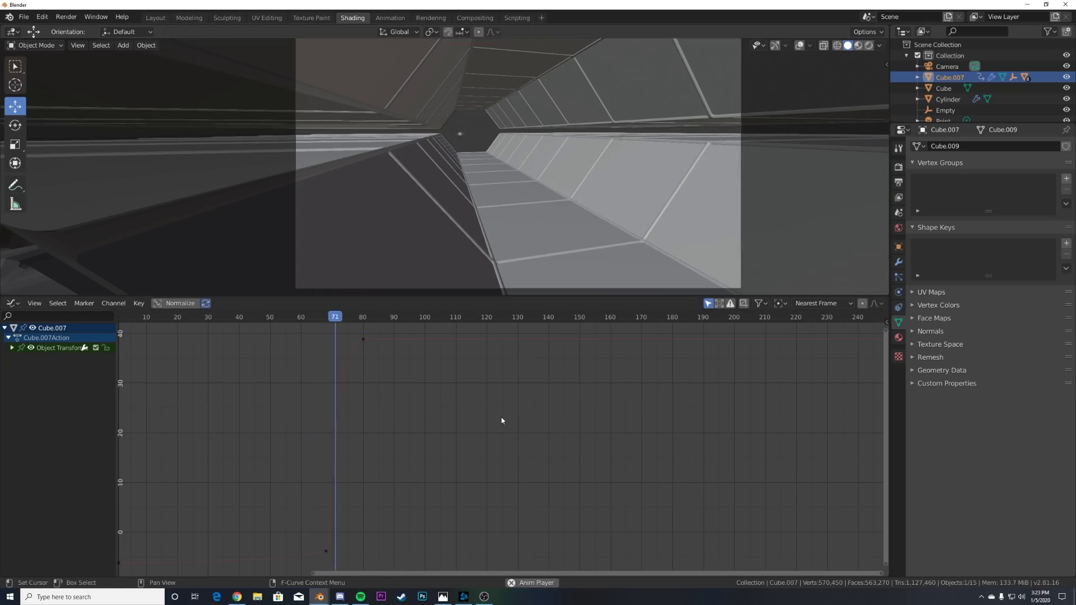
key("space")
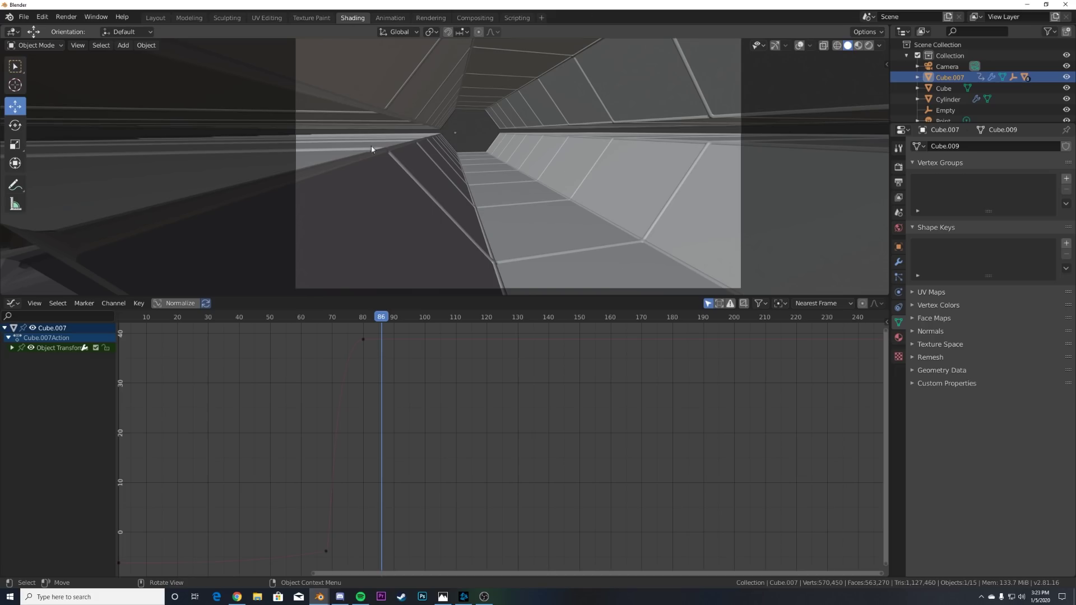
left_click_drag(333, 324, 276, 331)
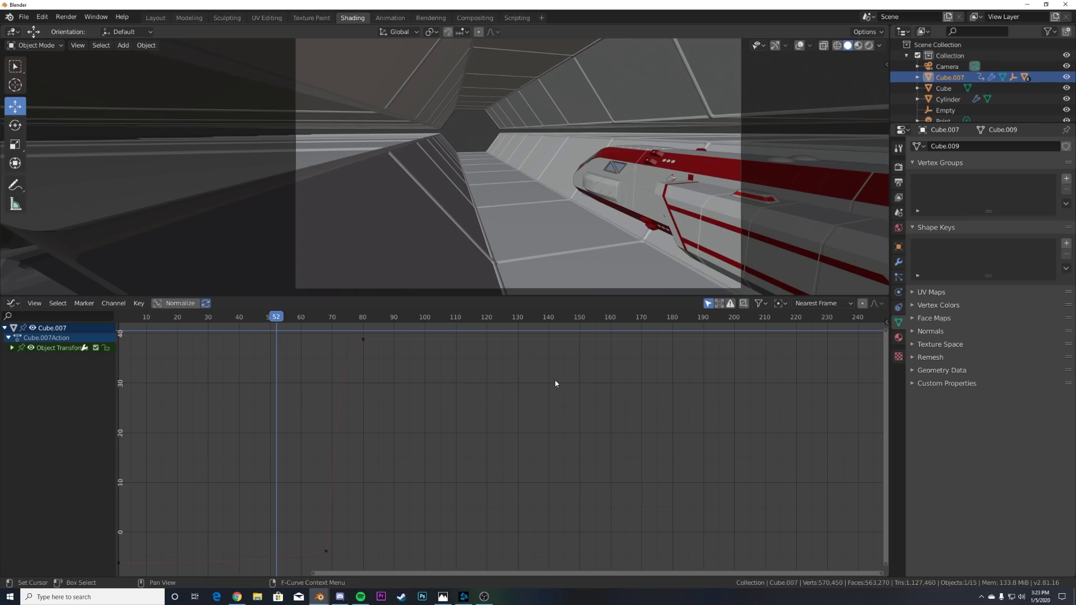
key("space")
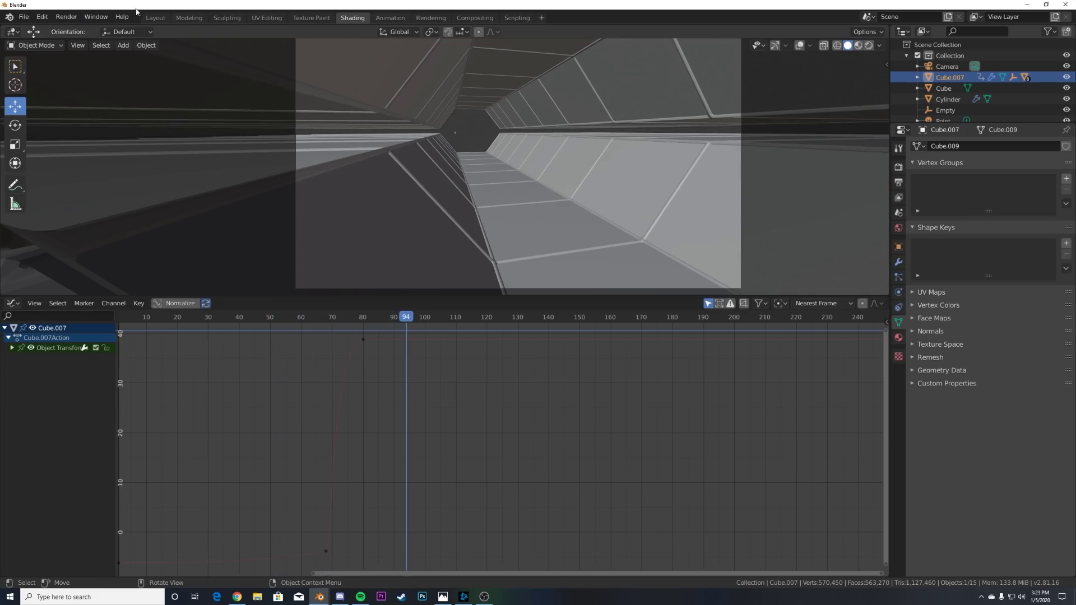
- Return to the Layout workspace and display the full camera frame in rendered shading
left_click(155, 17)
scroll(455, 318, "up", 4)
scroll(458, 318, "down", 1)
key("z")
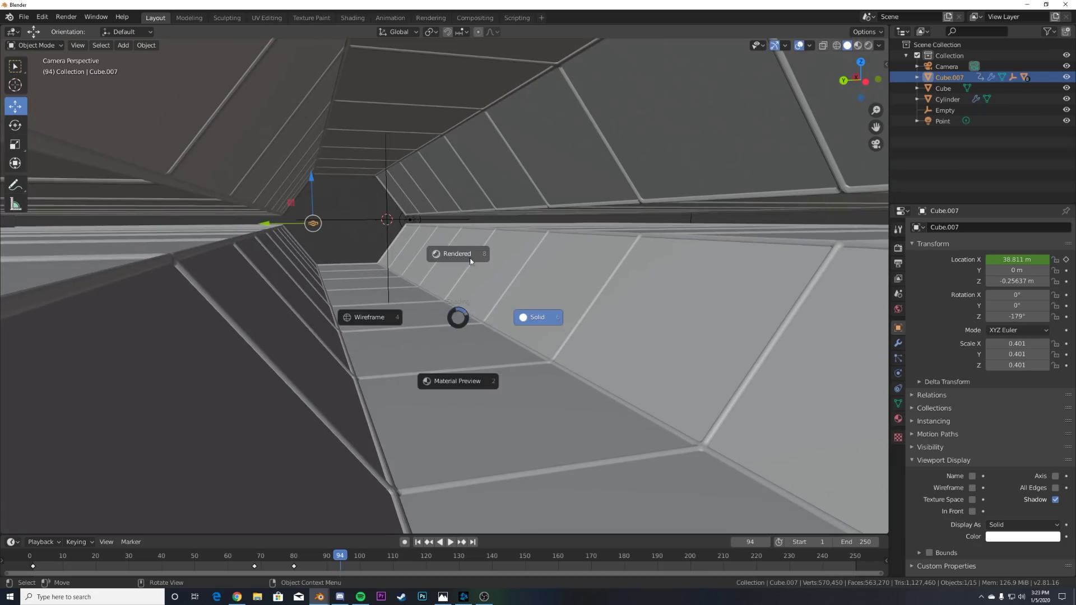
left_click(459, 254)
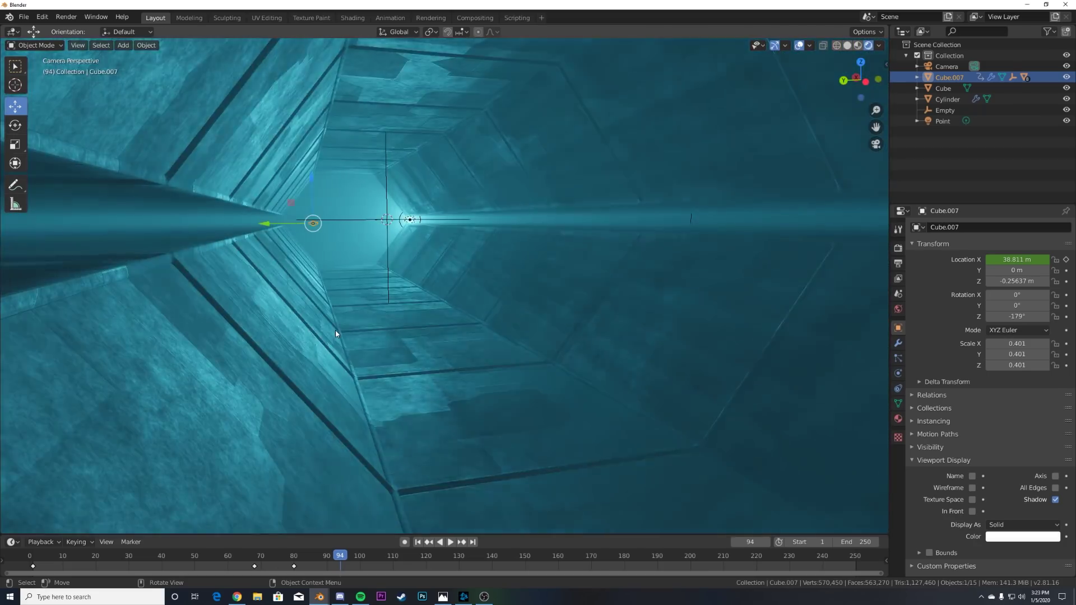
scroll(336, 333, "down", 3)
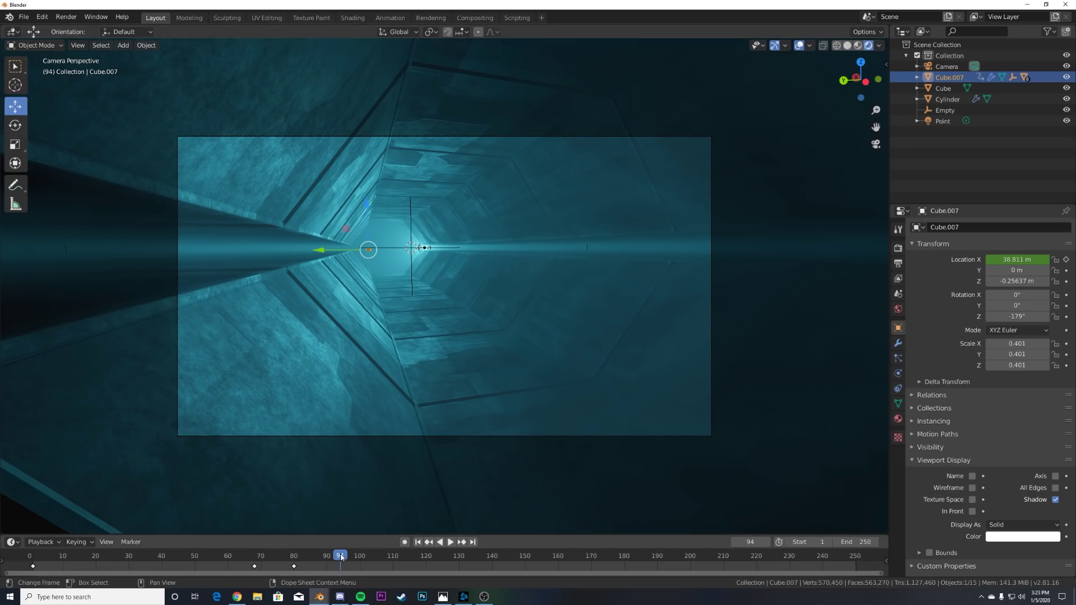
- Advance to frame 97 and set the scene's end frame to 97
key("Right")
key("Right")
key("Right")
left_click(866, 543)
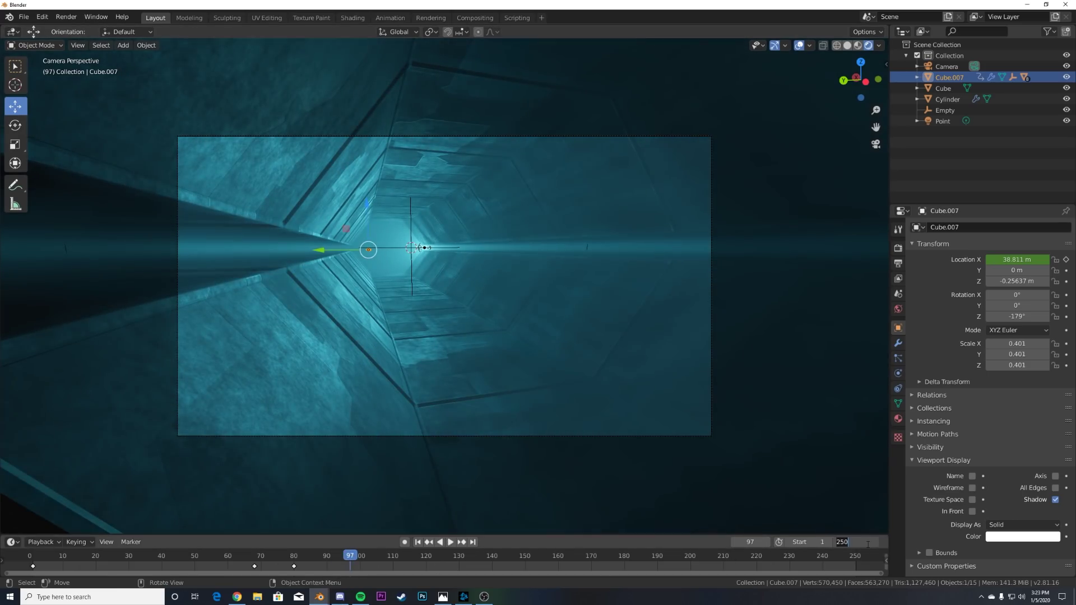
type("97")
key("Return")
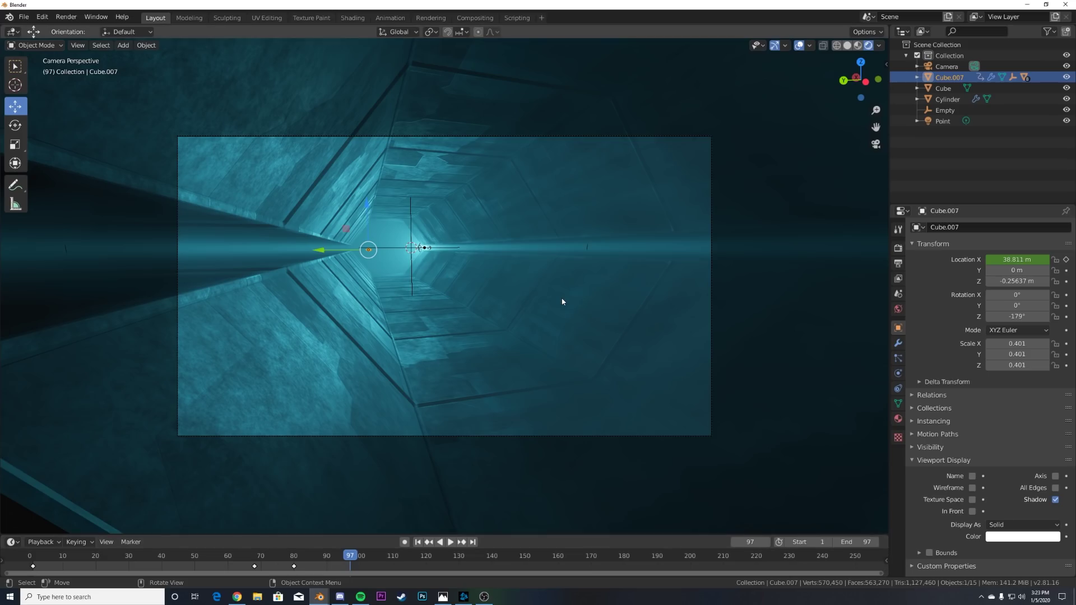
- Switch the viewport to solid shading and save the project on the Desktop as ship2.blend
key("z")
left_click(609, 298)
left_click(24, 17)
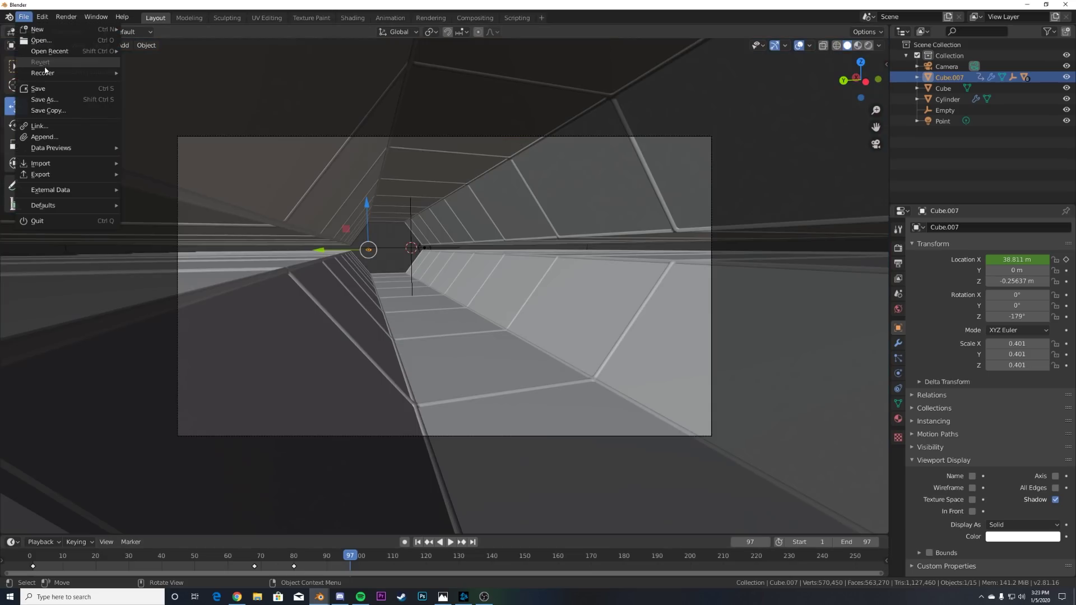
left_click(39, 88)
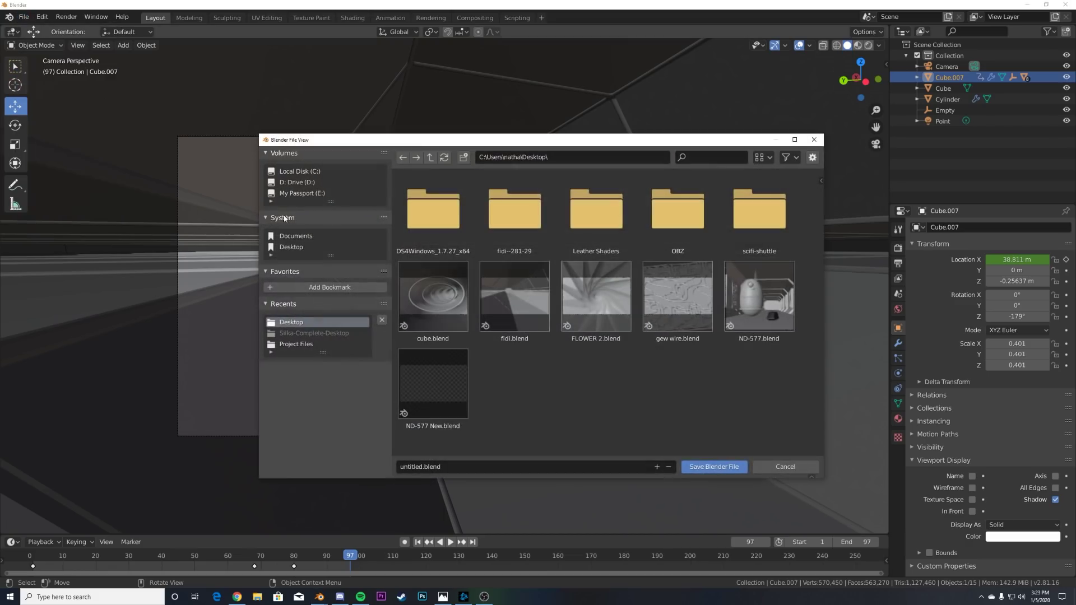
left_click(441, 466)
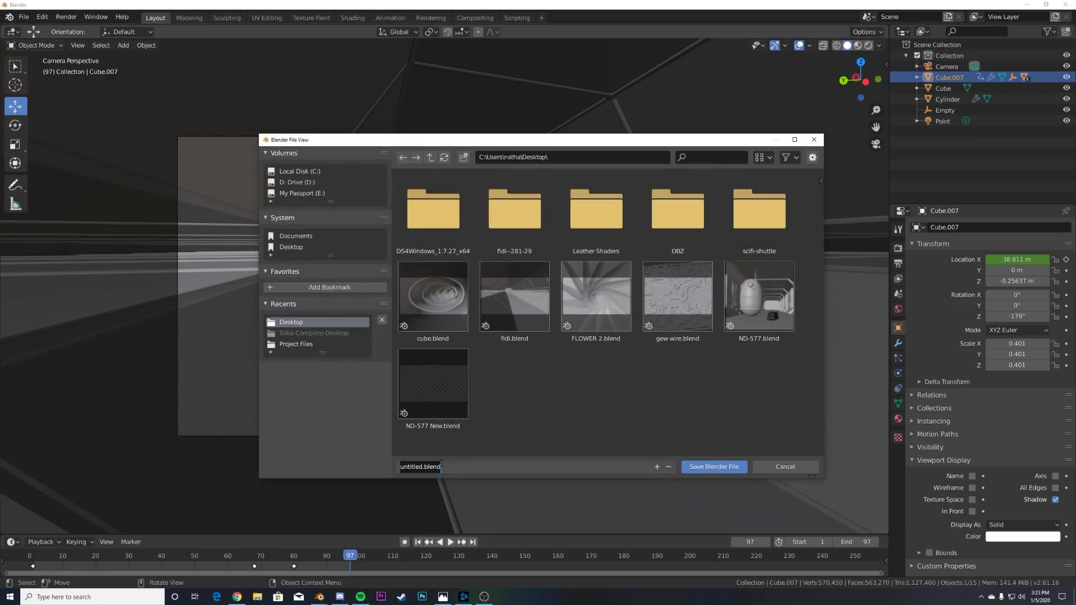
type("ship2")
key("Return")
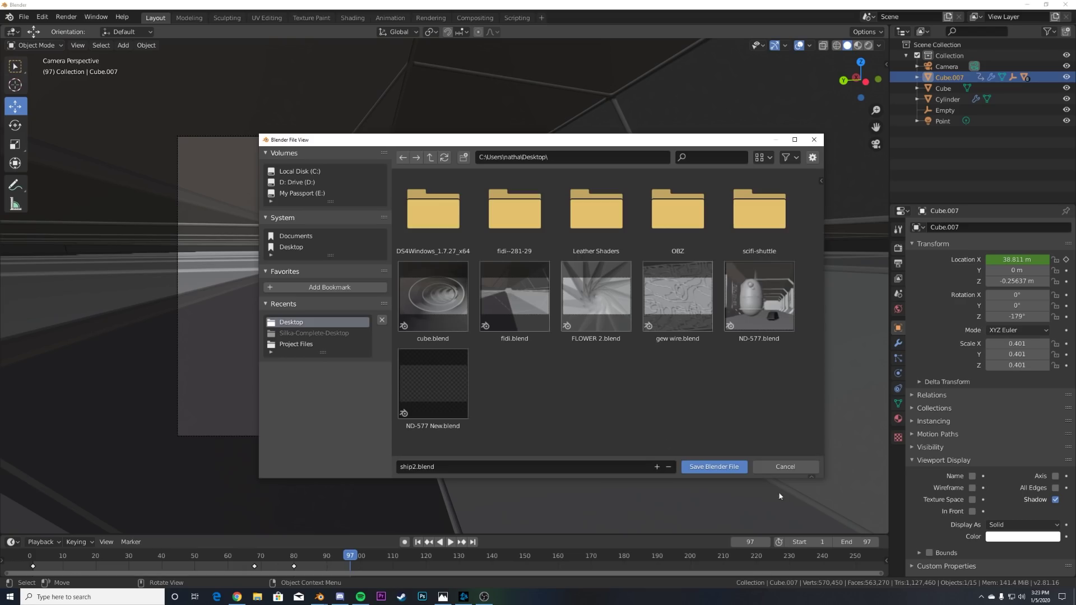
left_click(700, 469)
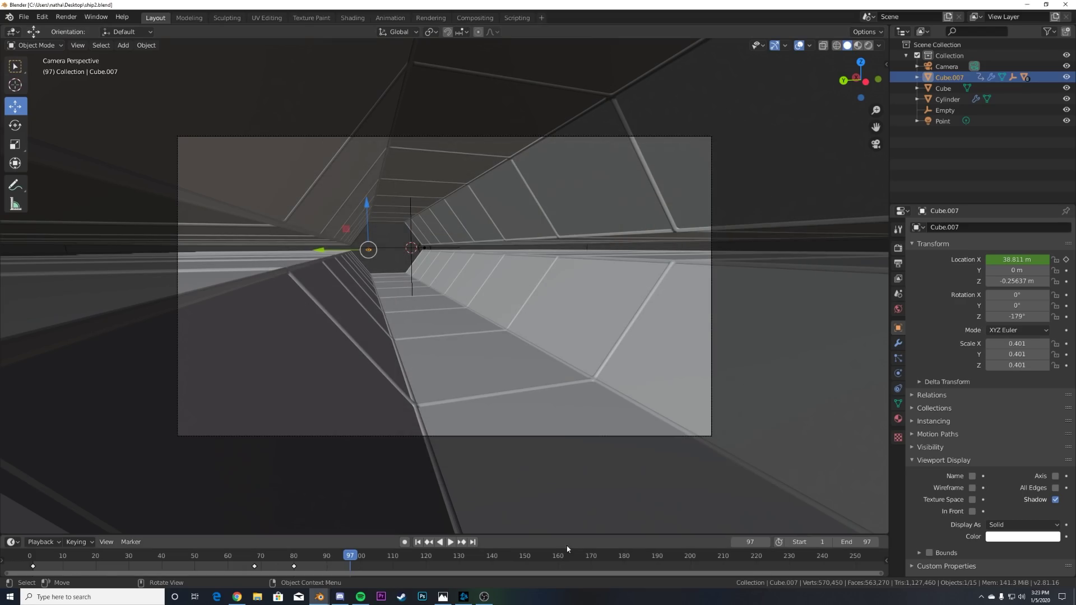
- Switch to Concierge Render in the browser and upload ship2.blend from the Desktop in its File Manager
left_click(236, 598)
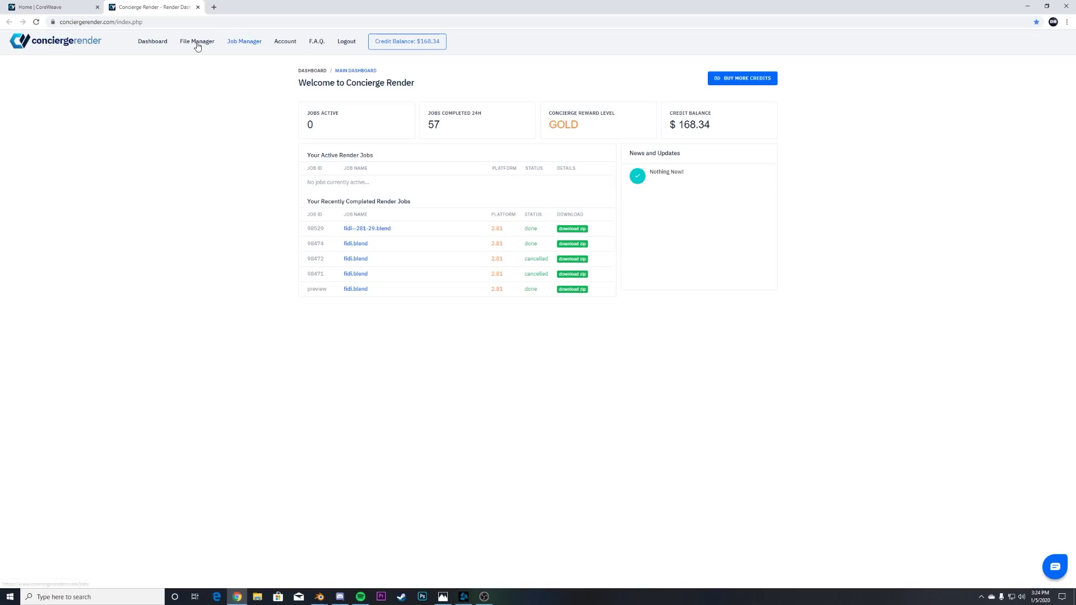
left_click(197, 42)
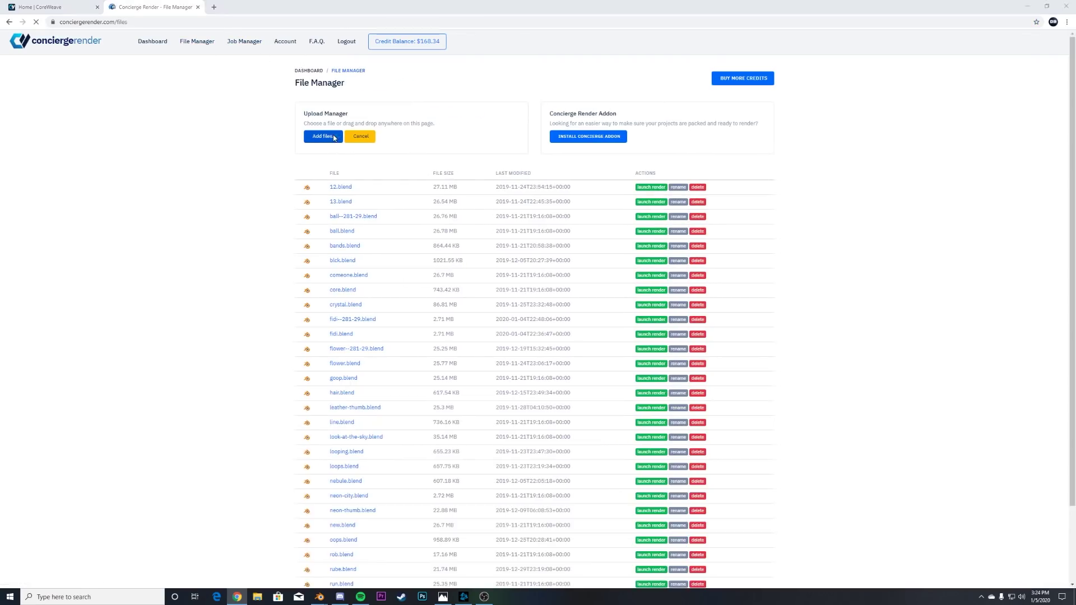
left_click(322, 137)
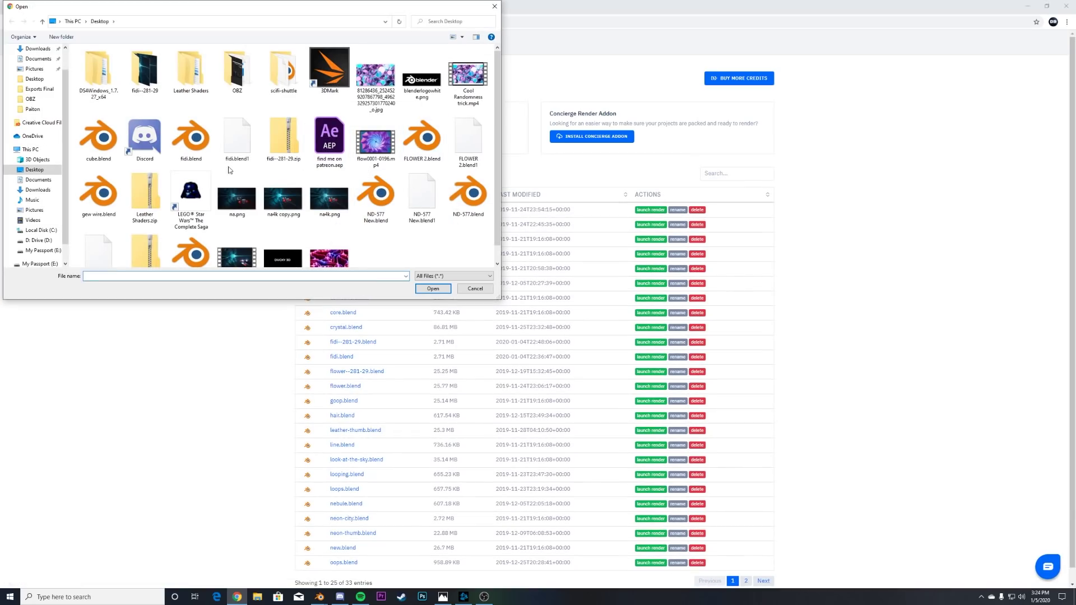
scroll(229, 170, "down", 1)
double_click(202, 227)
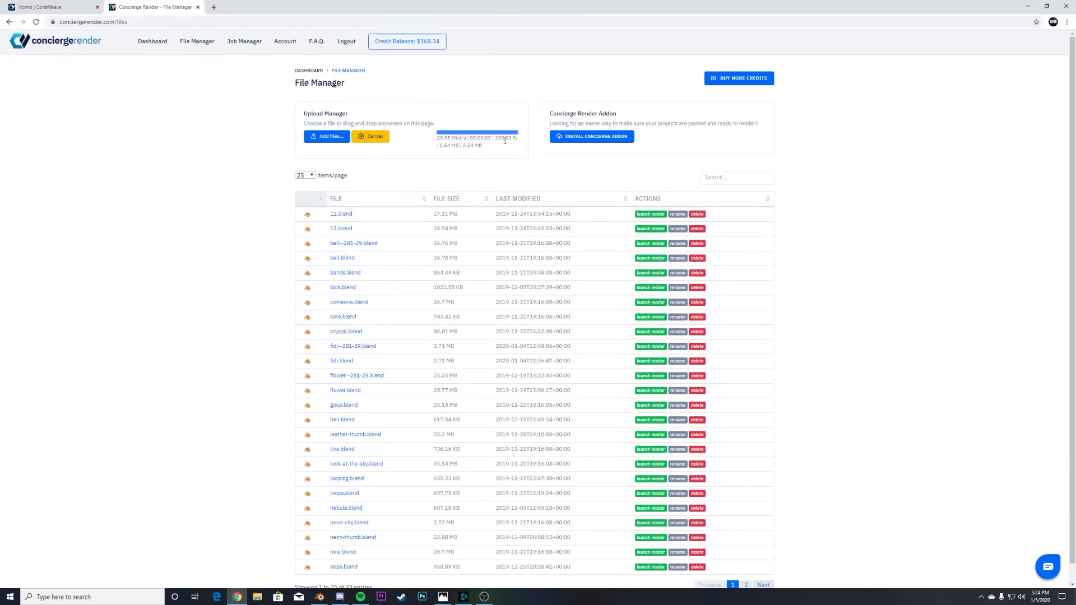
- Open the render launch settings for ship2.blend on the second page of files and choose Blender 2.81 as the render platform
scroll(391, 355, "down", 1)
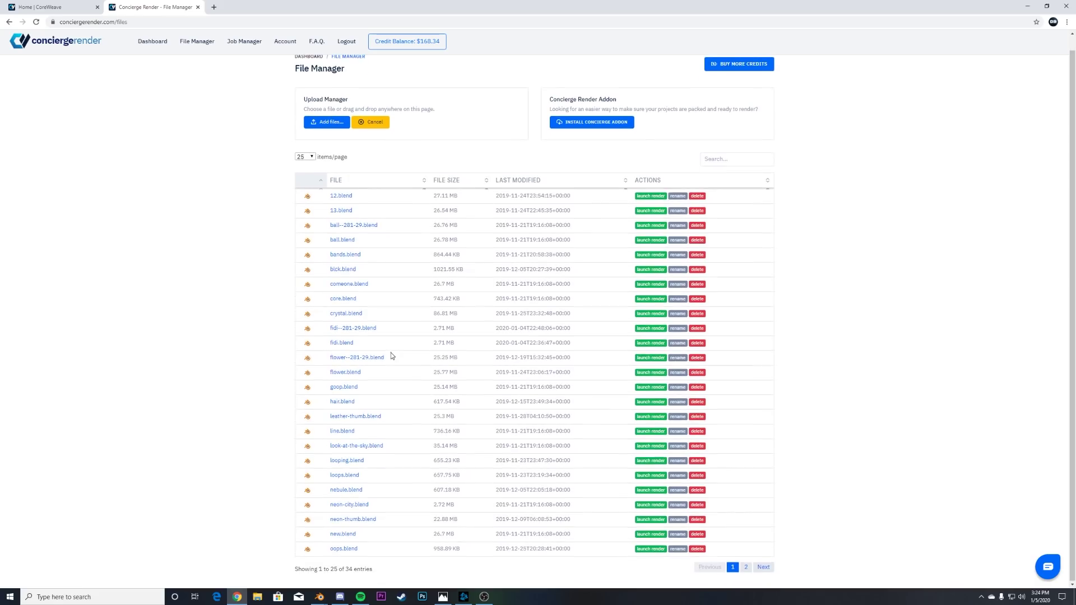
left_click(746, 567)
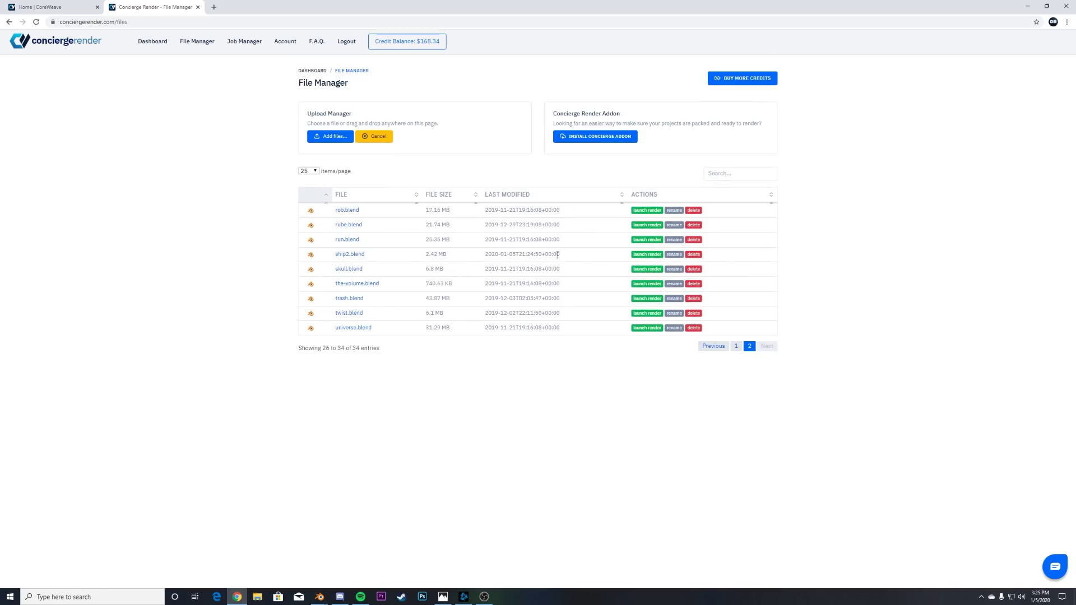
left_click(639, 255)
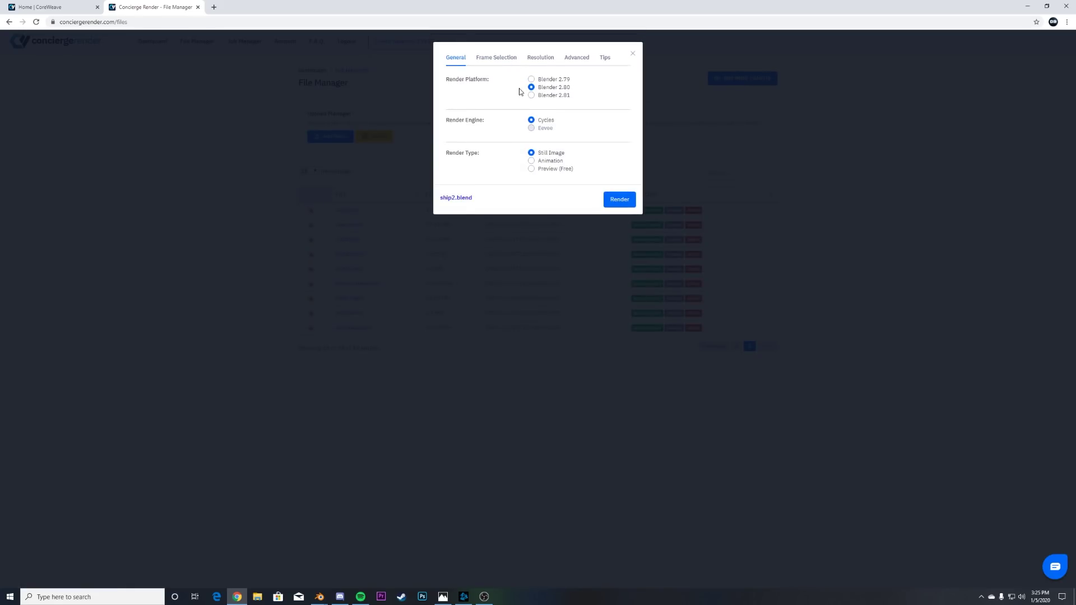
left_click(531, 96)
- Review the frame selection and resolution settings, set the samples to 50, and launch the ship2.blend render
left_click(497, 58)
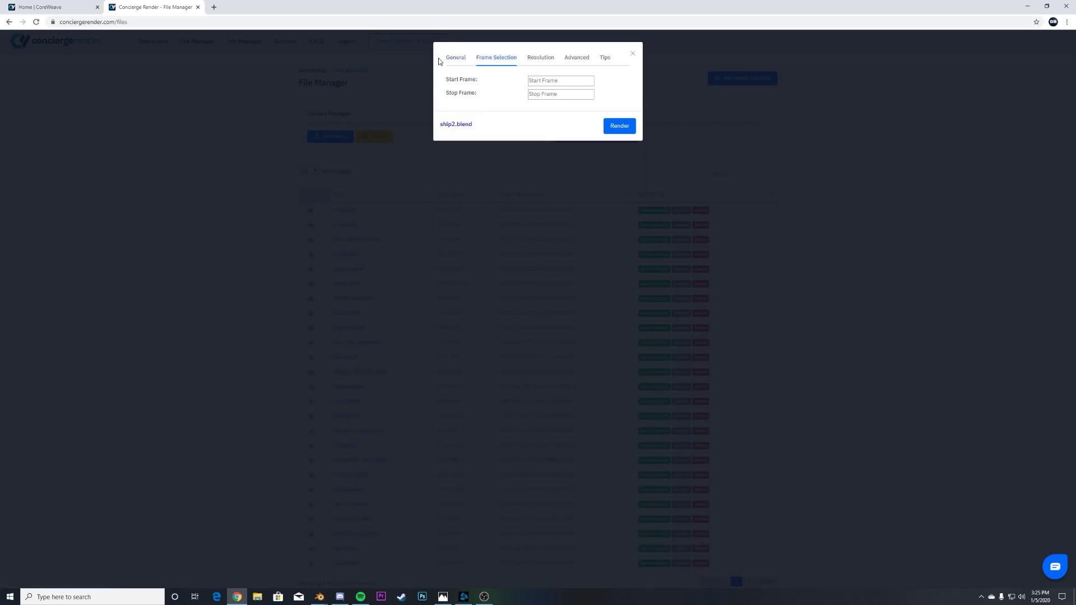
left_click(531, 60)
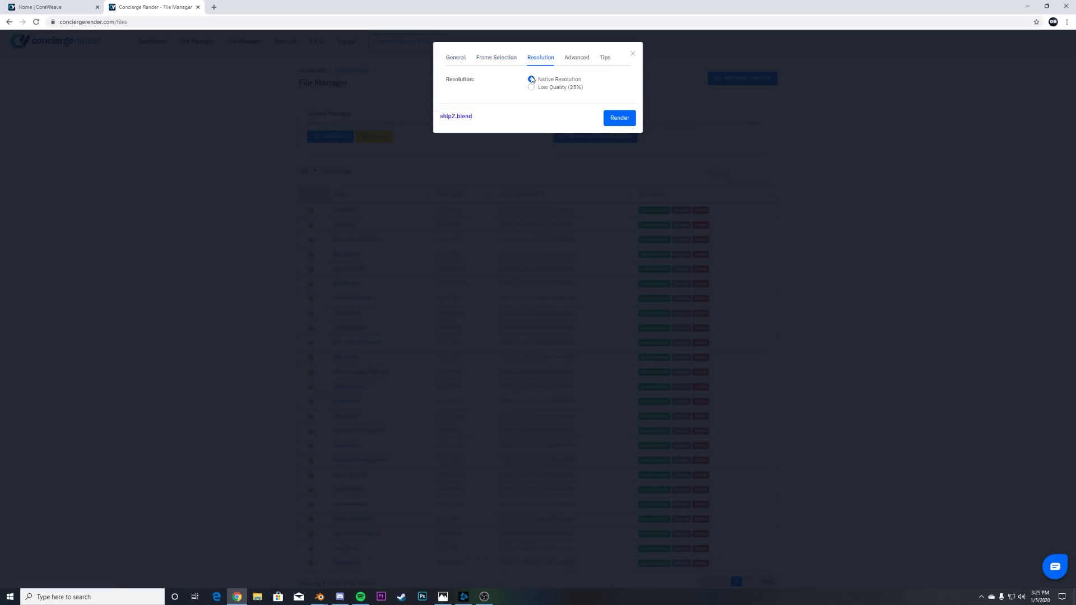
left_click(575, 60)
left_click(568, 79)
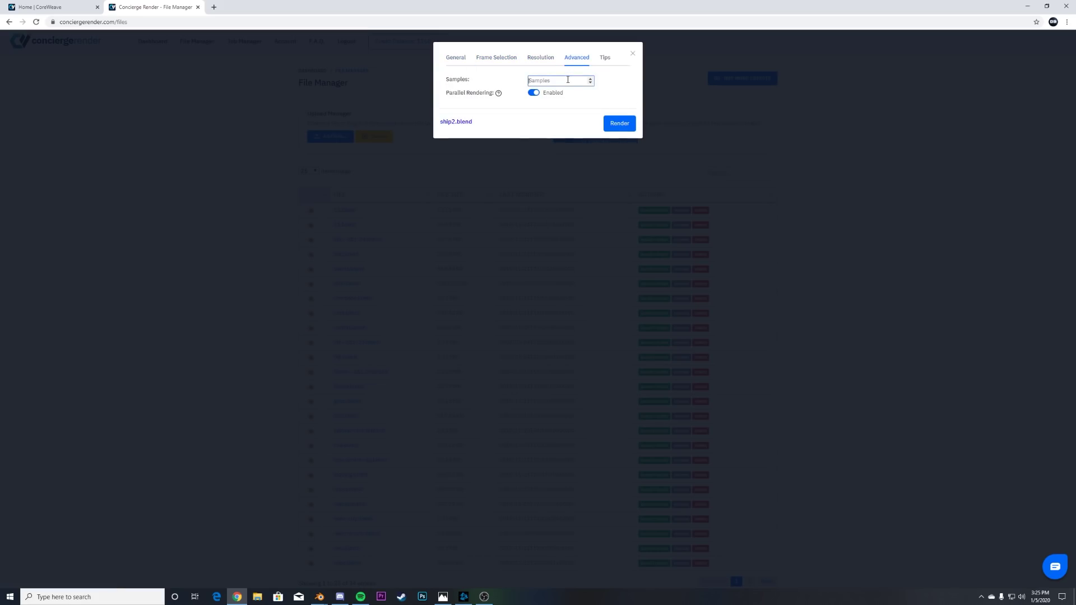
type("500")
left_click(632, 127)
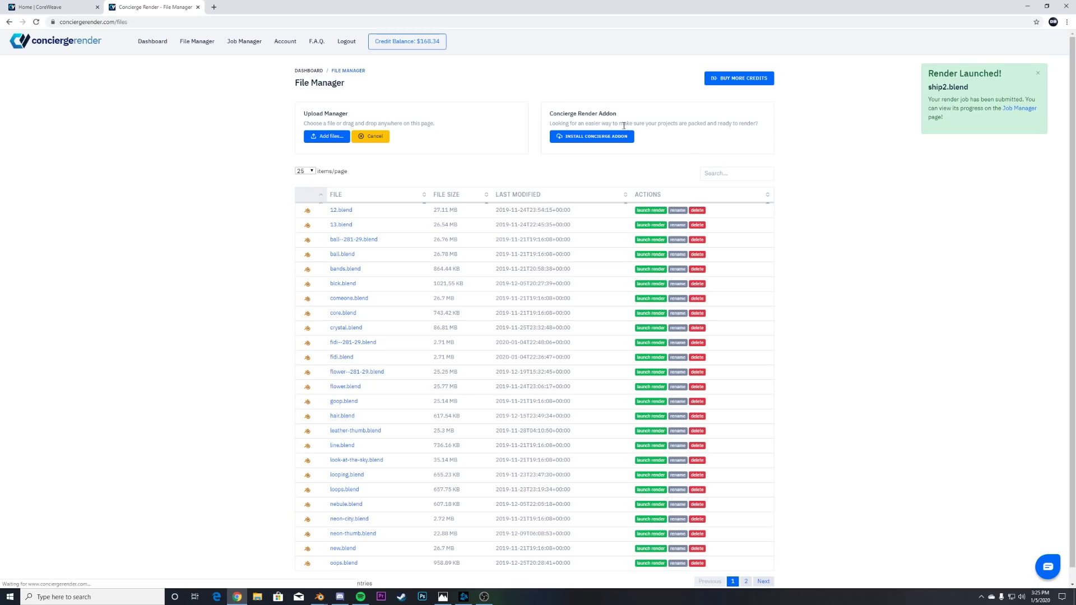
- Go to the Job Manager and review the job details and list of rendered frames for ship2.blend
left_click(1019, 109)
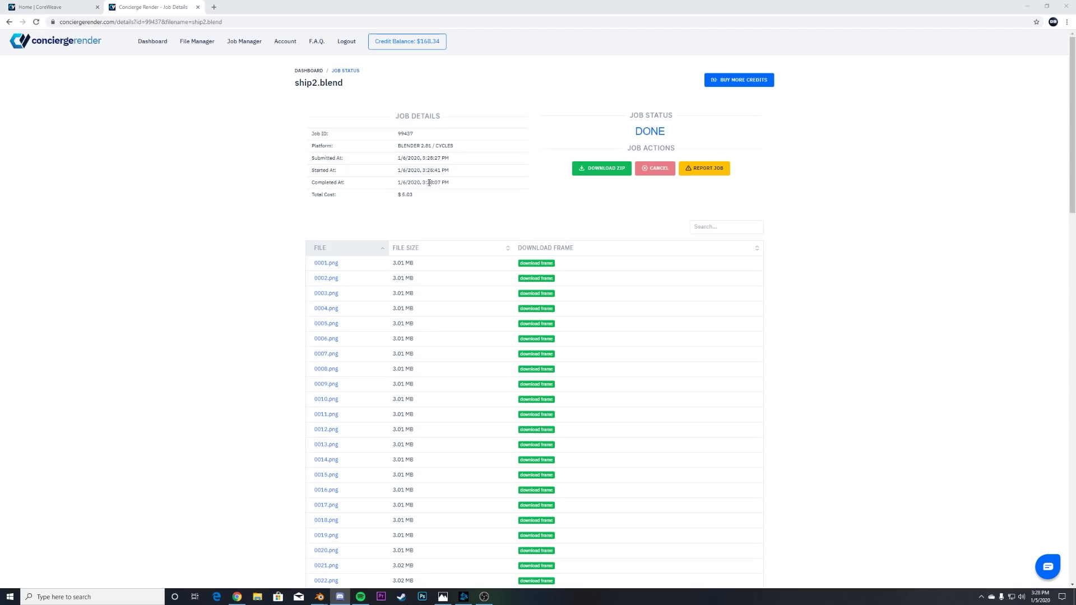
scroll(598, 331, "down", 20)
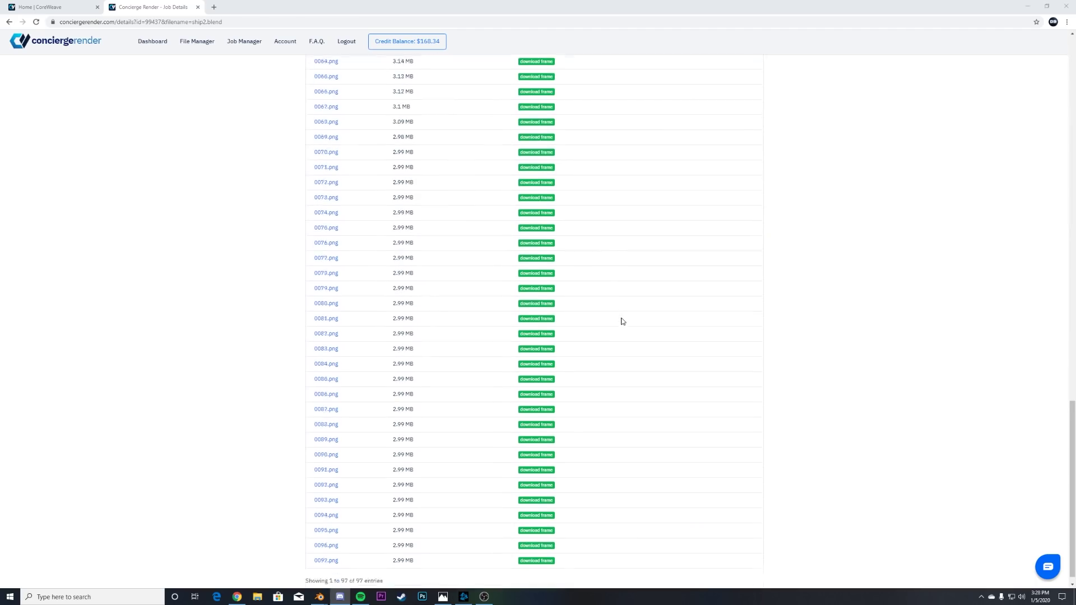
scroll(781, 298, "up", 20)
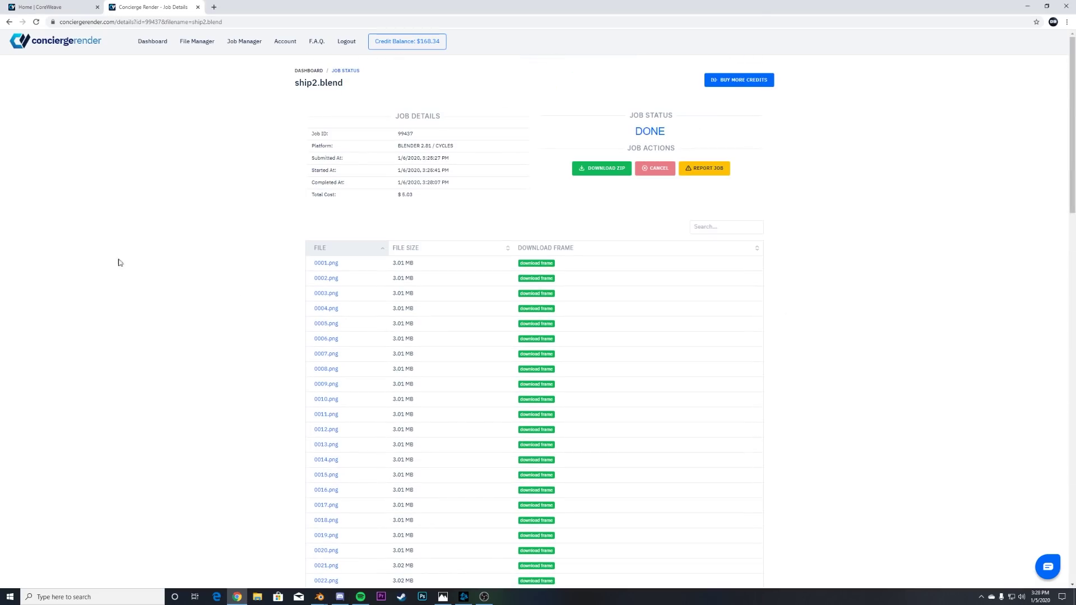
- Preview the rendered frame 0002.png enlarged, restore the page to its normal size, and close the preview
left_click(325, 278)
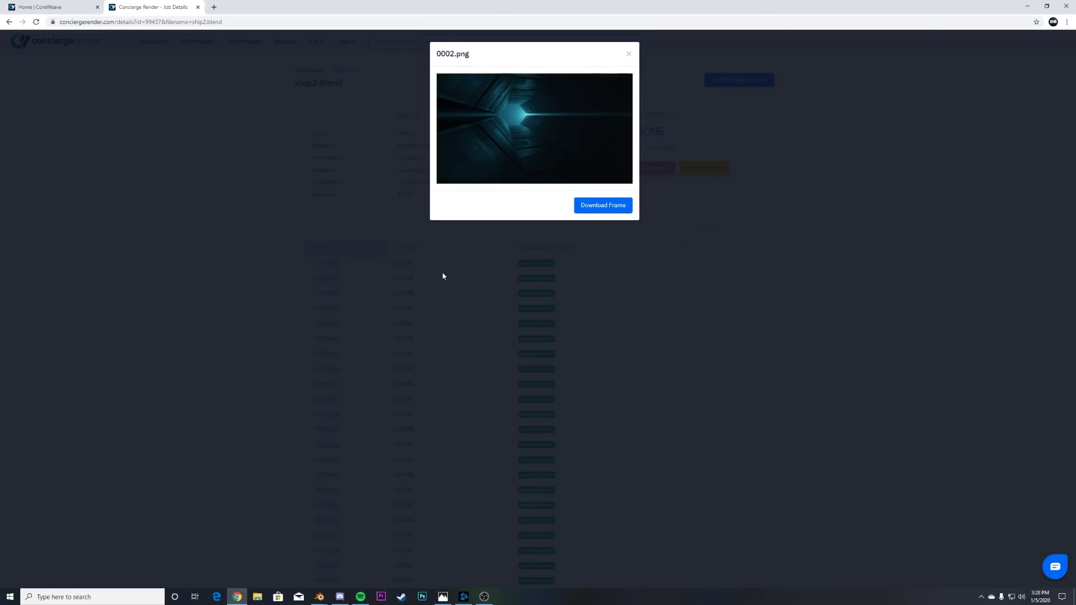
scroll(443, 276, "up", 7, "ctrl")
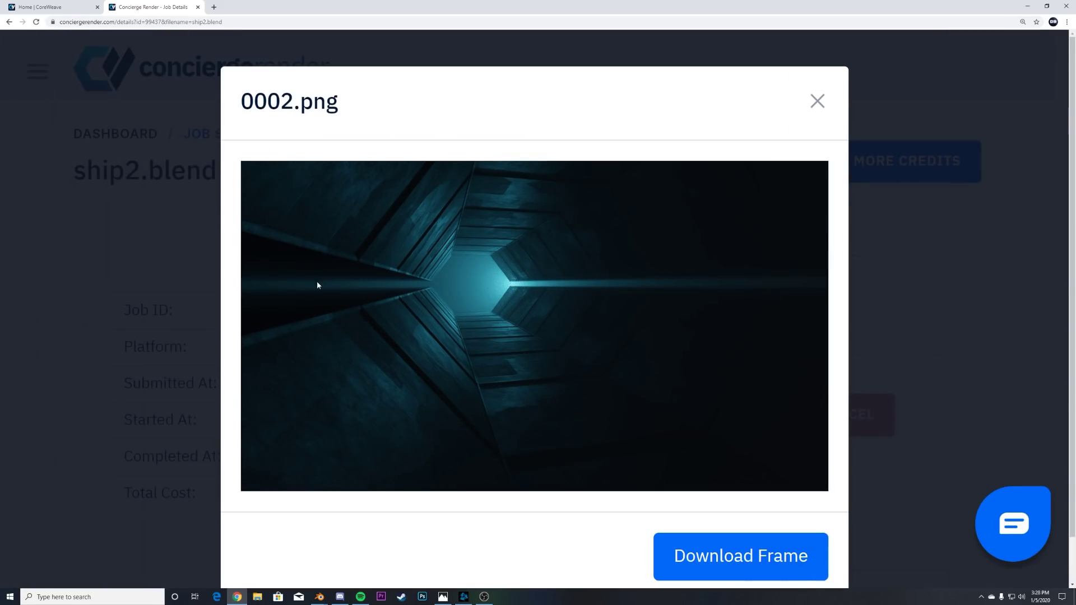
key("ctrl+0")
left_click(628, 295)
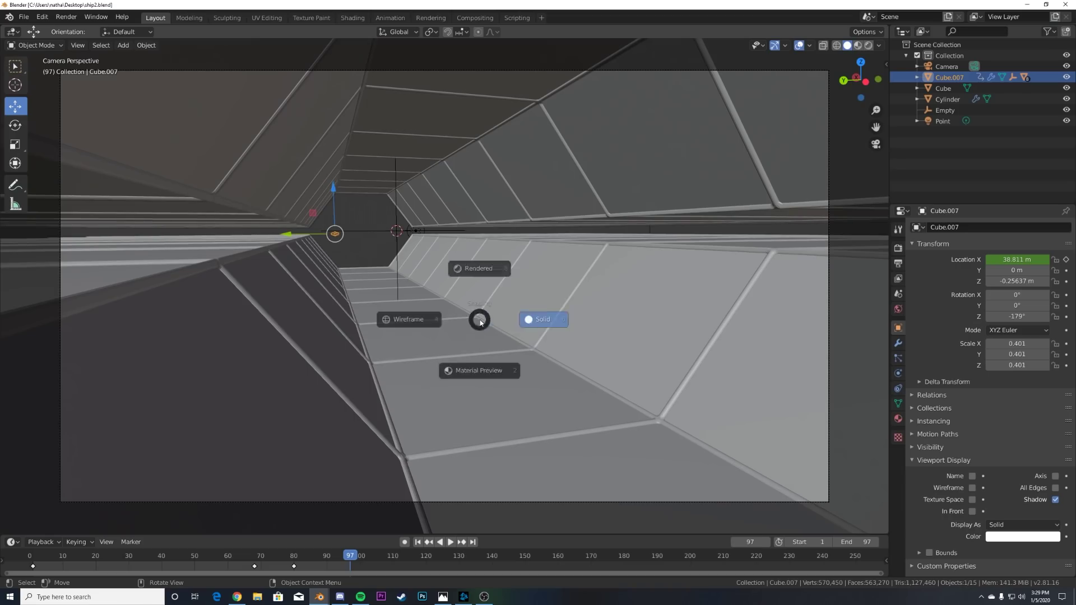
- Switch back to Blender, scrub to around frame 62, and play the shuttle's animation in rendered shading
left_click(540, 317)
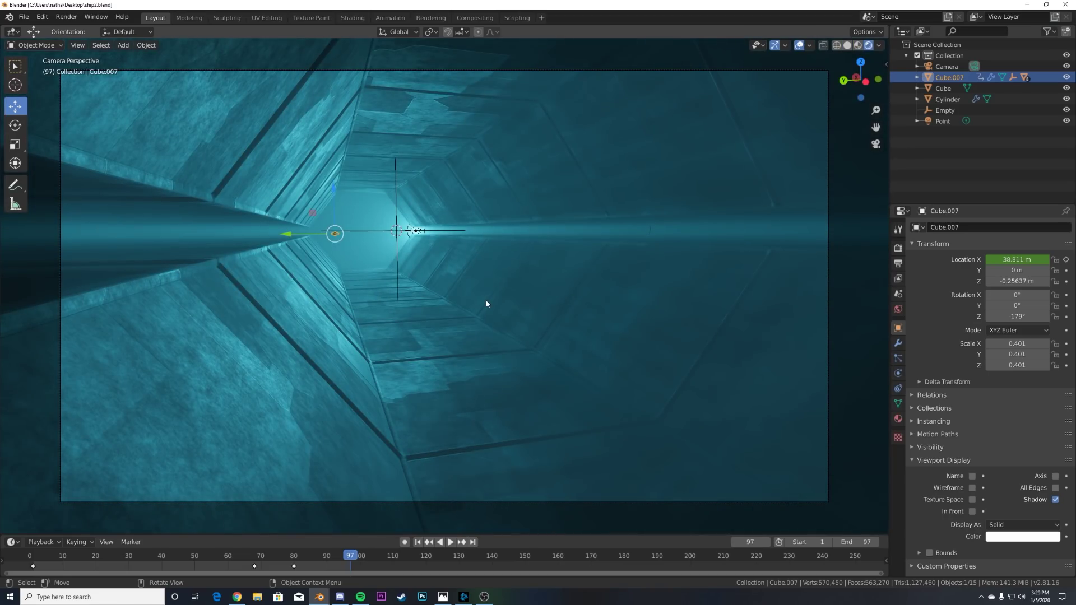
left_click_drag(297, 557, 235, 561)
key("space")
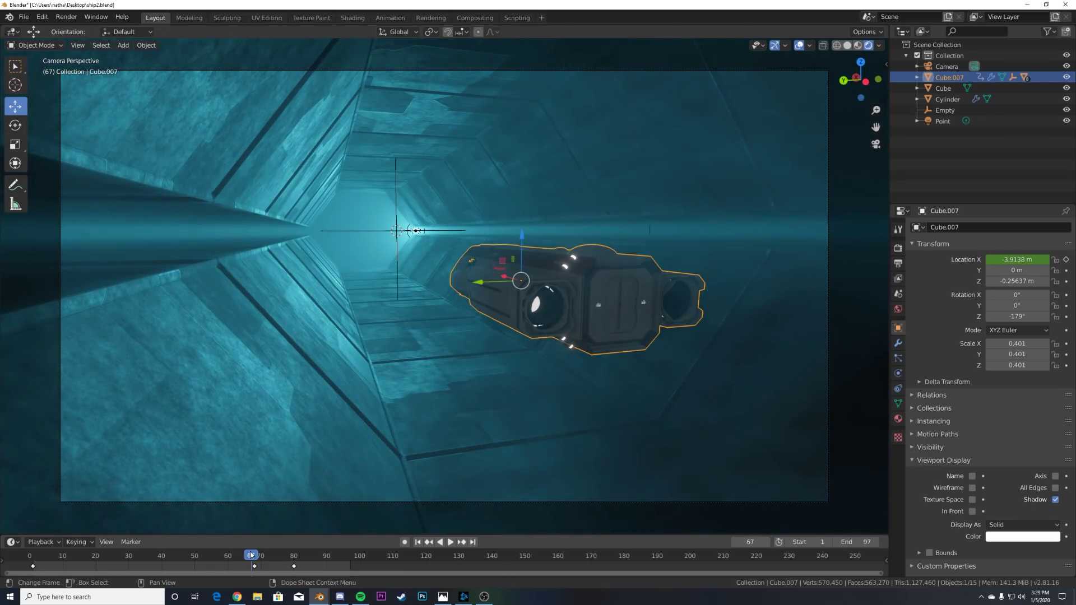